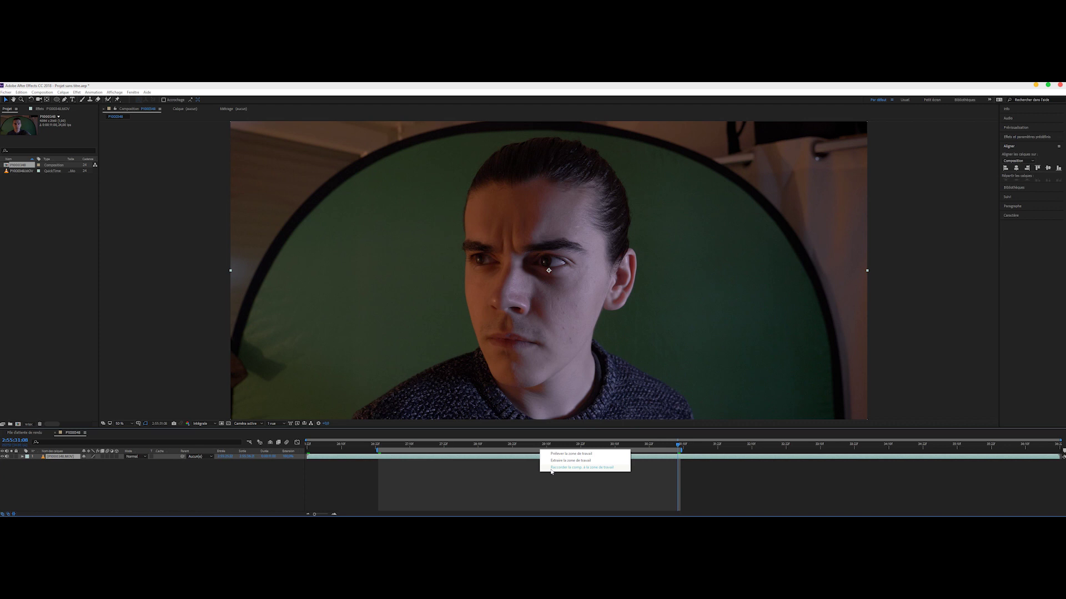
Trim the composition to the work area
{"action": "left_click", "coordinate": [552, 467]}
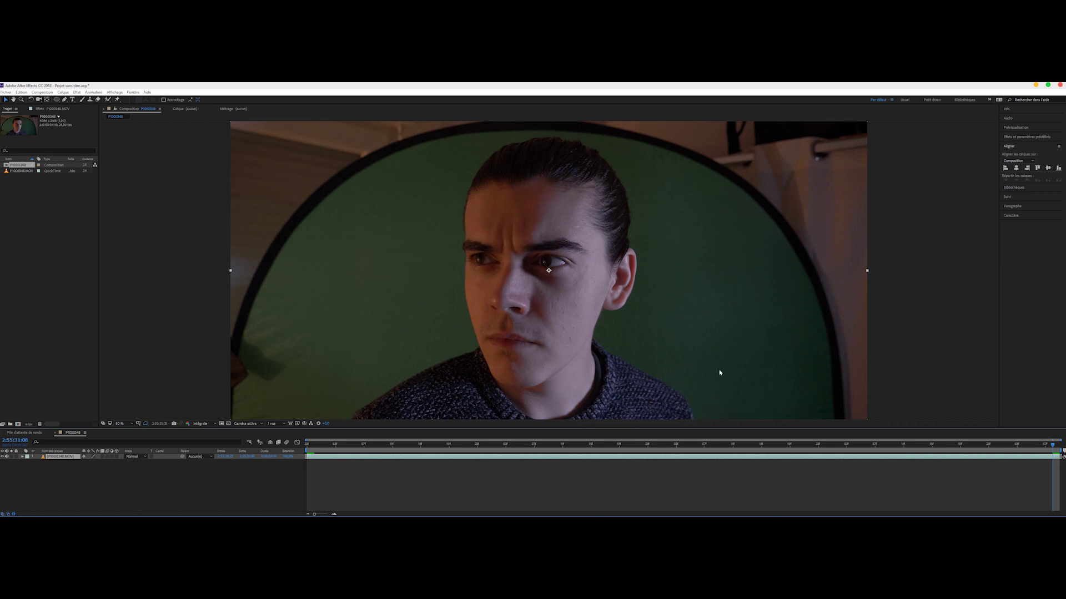
Draw a closed Pen tool mask loosely around the man's head and shoulders, excluding the edges of the green screen
{"action": "key", "text": "g"}
{"action": "key", "text": "comma"}
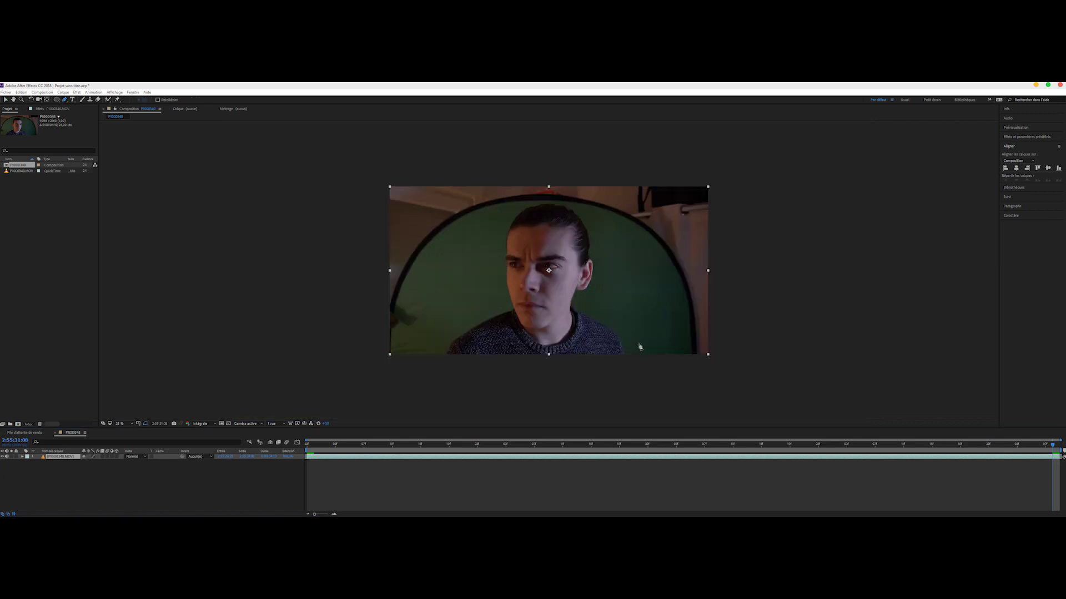
{"action": "left_click", "coordinate": [649, 358]}
{"action": "left_click", "coordinate": [633, 284]}
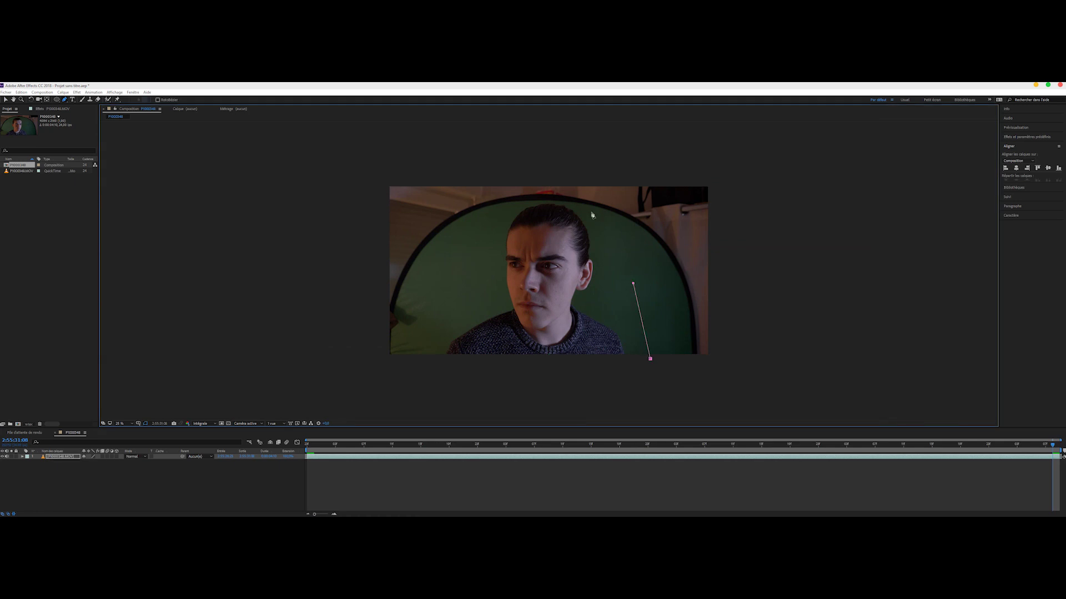
{"action": "key", "text": "period"}
{"action": "left_click", "coordinate": [531, 262]}
{"action": "left_click", "coordinate": [495, 257]}
{"action": "left_click", "coordinate": [437, 259]}
{"action": "left_click", "coordinate": [358, 305]}
{"action": "key", "text": "comma"}
{"action": "left_click", "coordinate": [444, 348]}
{"action": "left_click", "coordinate": [419, 381]}
{"action": "mouse_move", "coordinate": [416, 412]}
{"action": "left_mouse_down"}
{"action": "mouse_move", "coordinate": [418, 352]}
{"action": "mouse_move", "coordinate": [414, 360]}
{"action": "left_mouse_up"}
{"action": "left_click", "coordinate": [411, 364]}
{"action": "left_click", "coordinate": [594, 379]}
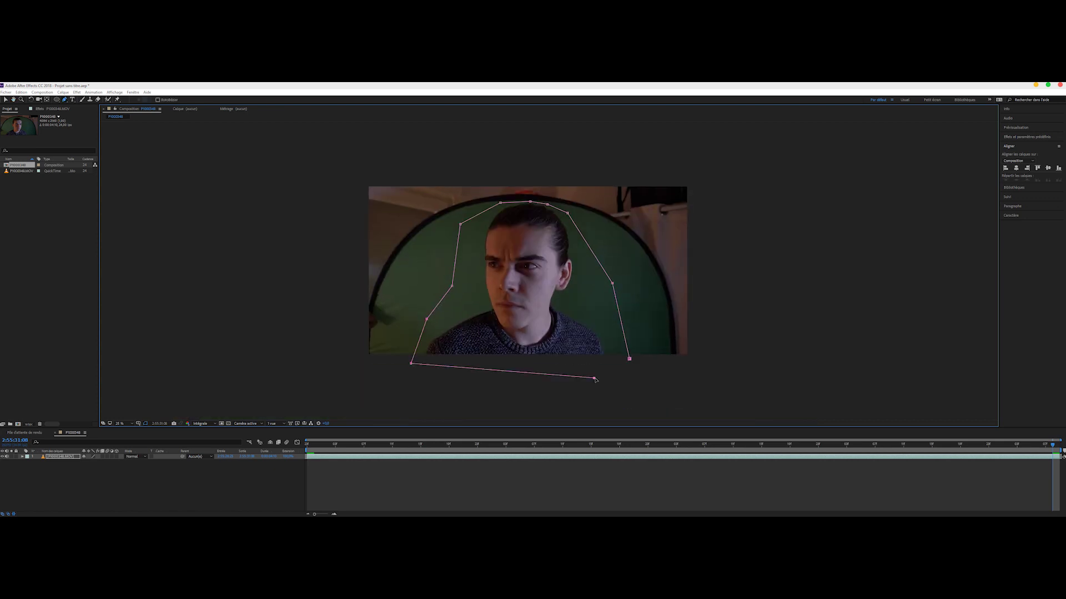
{"action": "left_click", "coordinate": [630, 359]}
{"action": "left_click", "coordinate": [107, 455]}
{"action": "key", "text": "ctrl+t"}
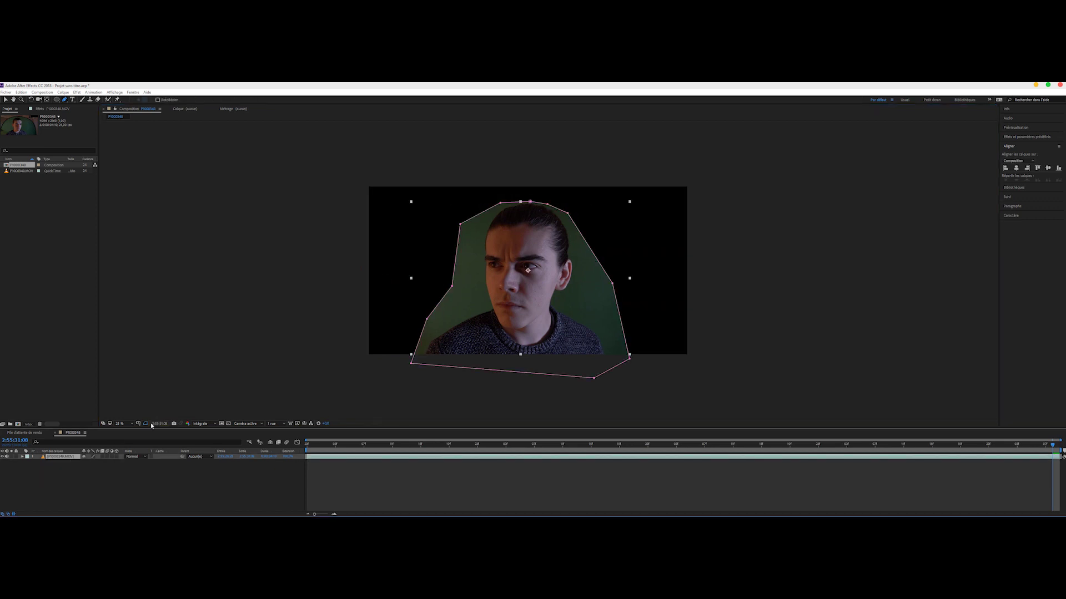
Apply the Primatte Keyer effect to the masked footage layer
{"action": "key", "text": "period"}
{"action": "key", "text": "period"}
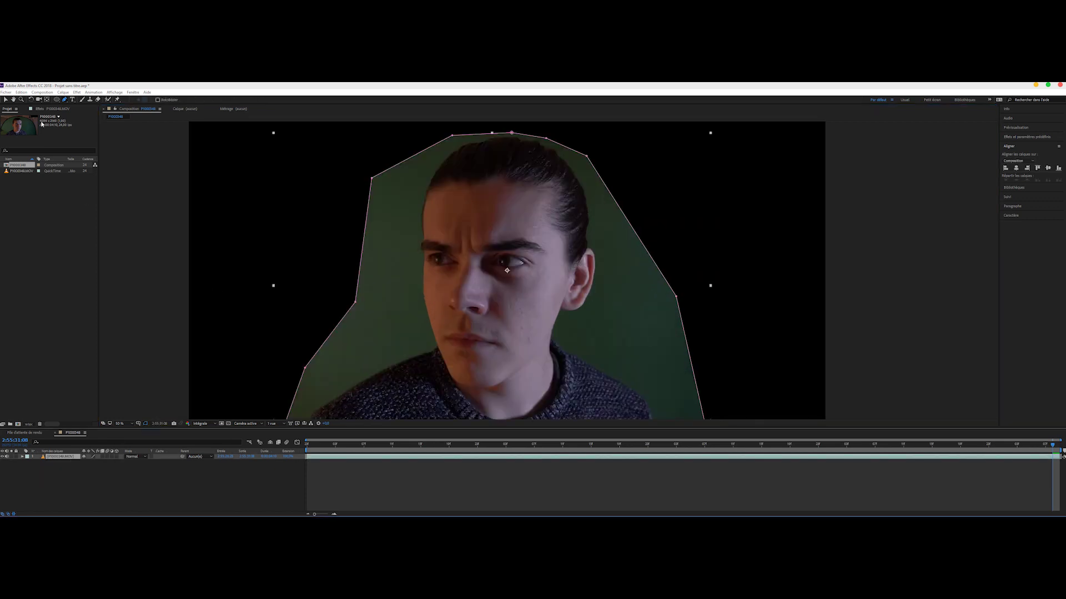
{"action": "left_click", "coordinate": [76, 92]}
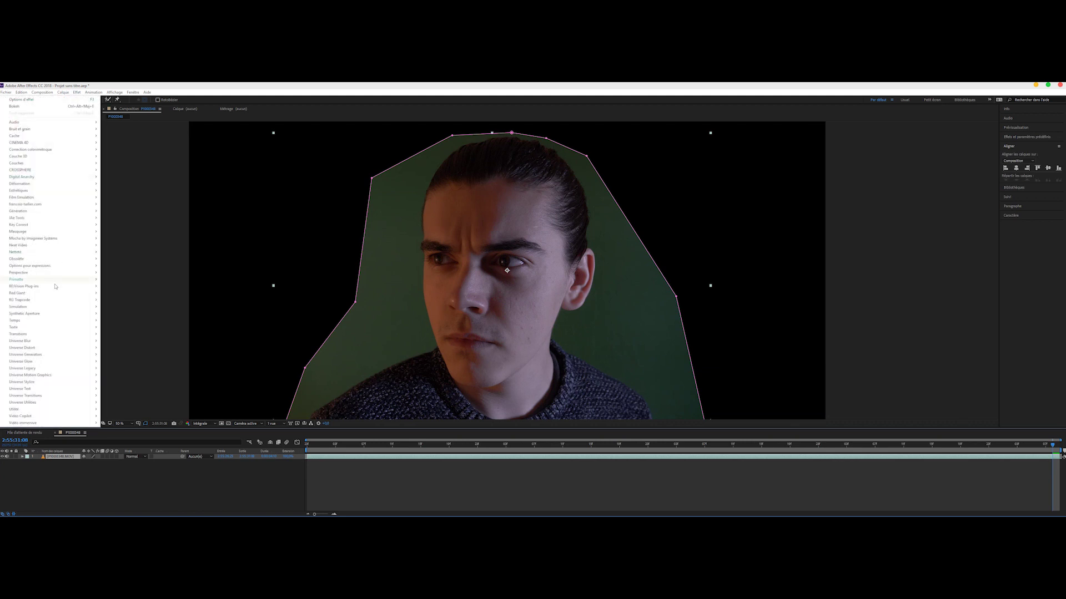
{"action": "mouse_move", "coordinate": [45, 279]}
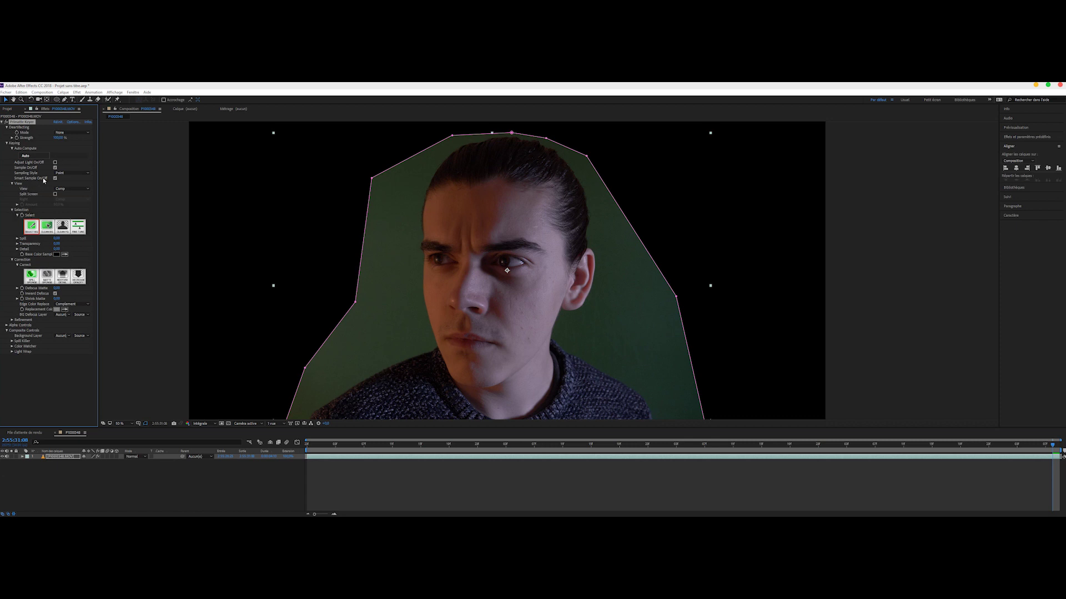
Run Primatte Keyer's Auto Compute to key out the green background
{"action": "left_click", "coordinate": [62, 173]}
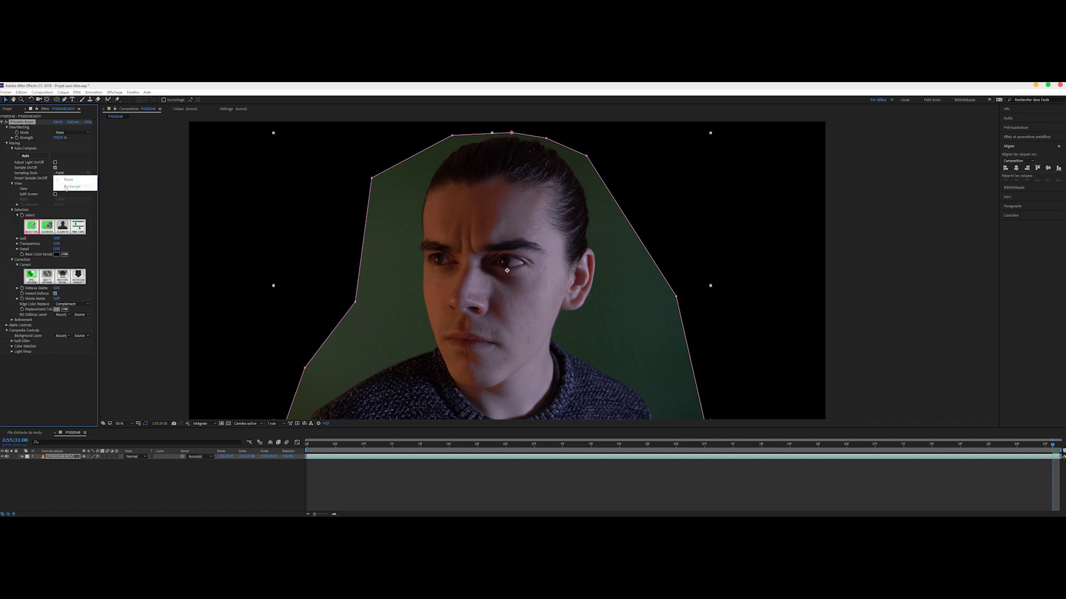
{"action": "left_click", "coordinate": [35, 187]}
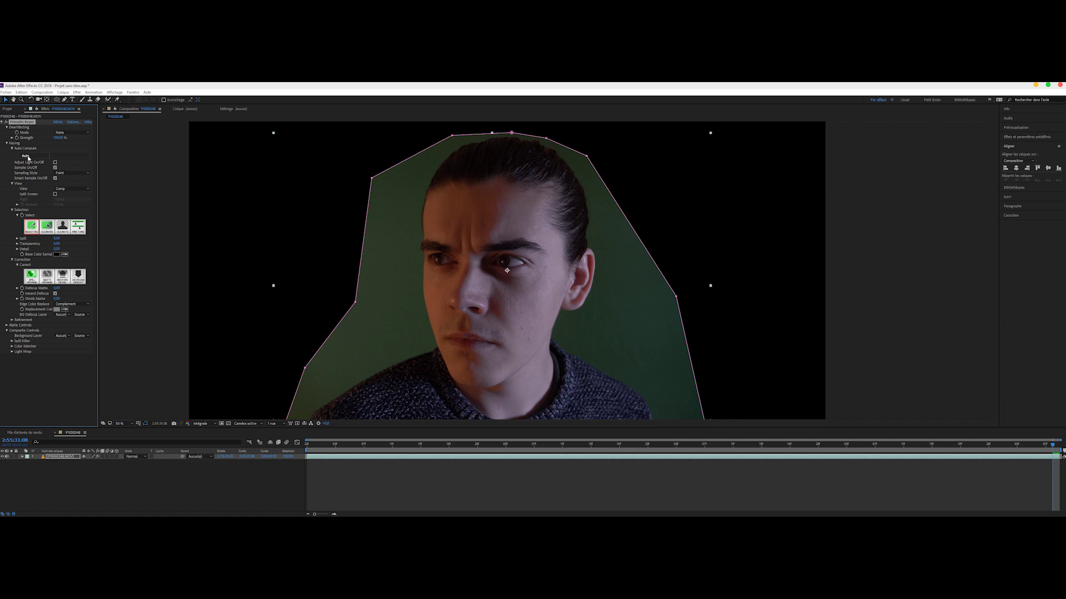
{"action": "left_click", "coordinate": [25, 156]}
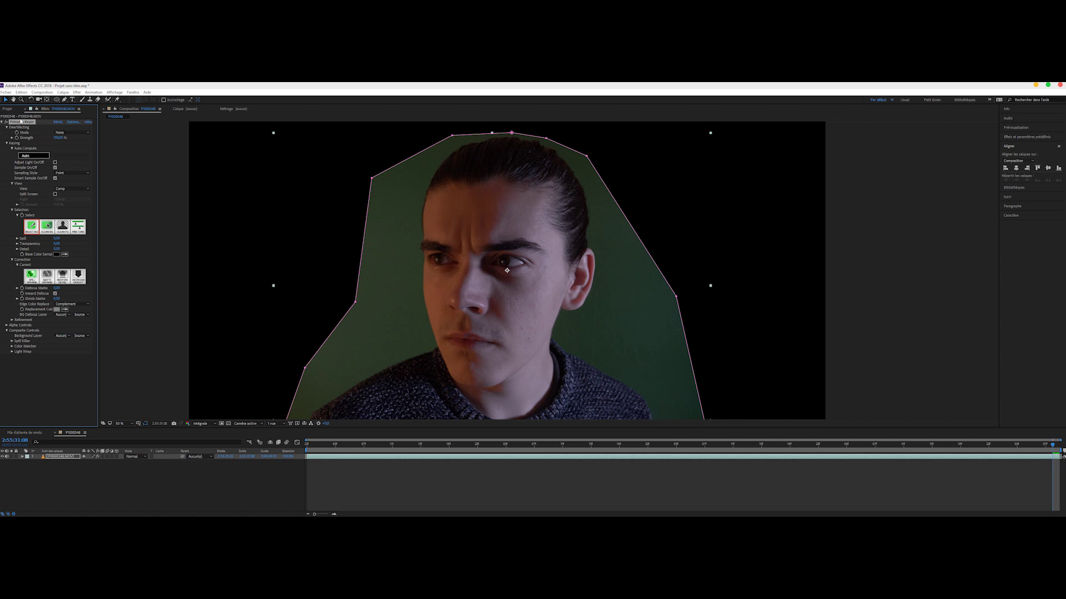
{"action": "left_click", "coordinate": [412, 307]}
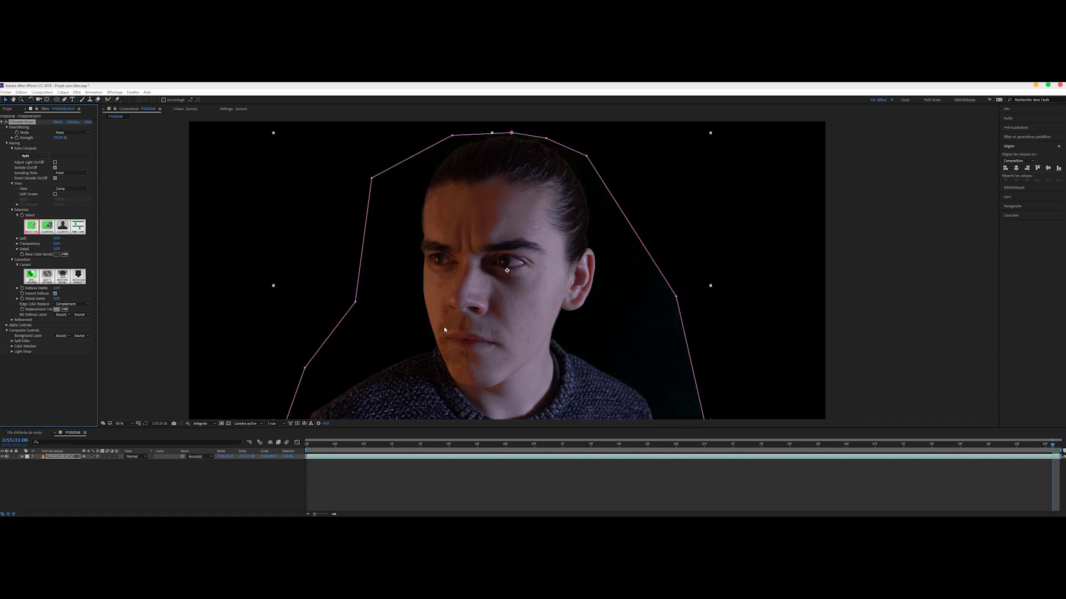
Restore the partly keyed face by cleaning the foreground with the Rectangle sampling style over the nose and cheek
{"action": "key", "text": "period"}
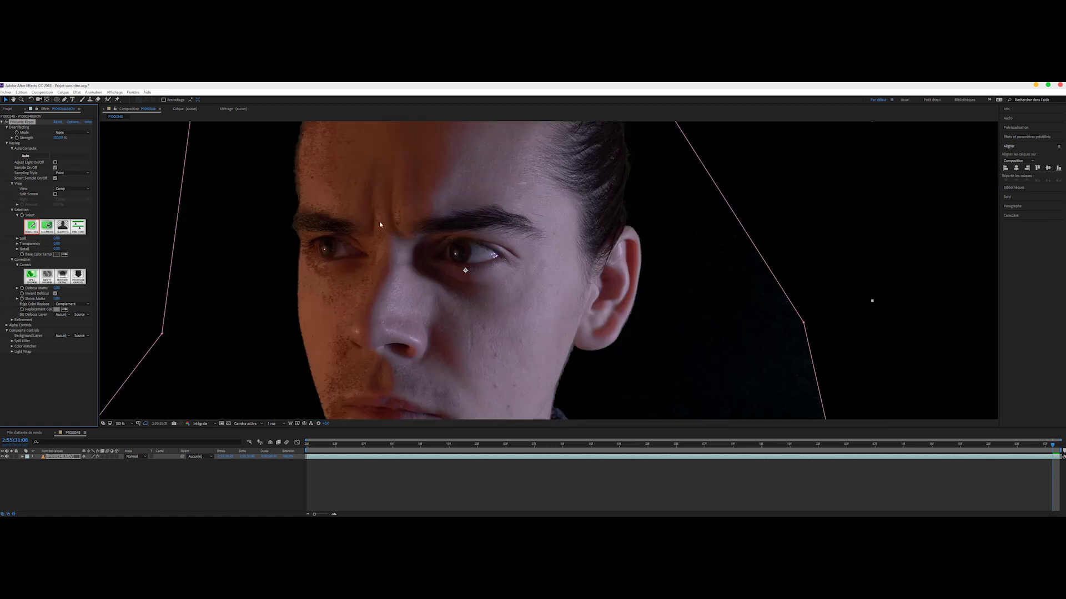
{"action": "key", "text": "comma"}
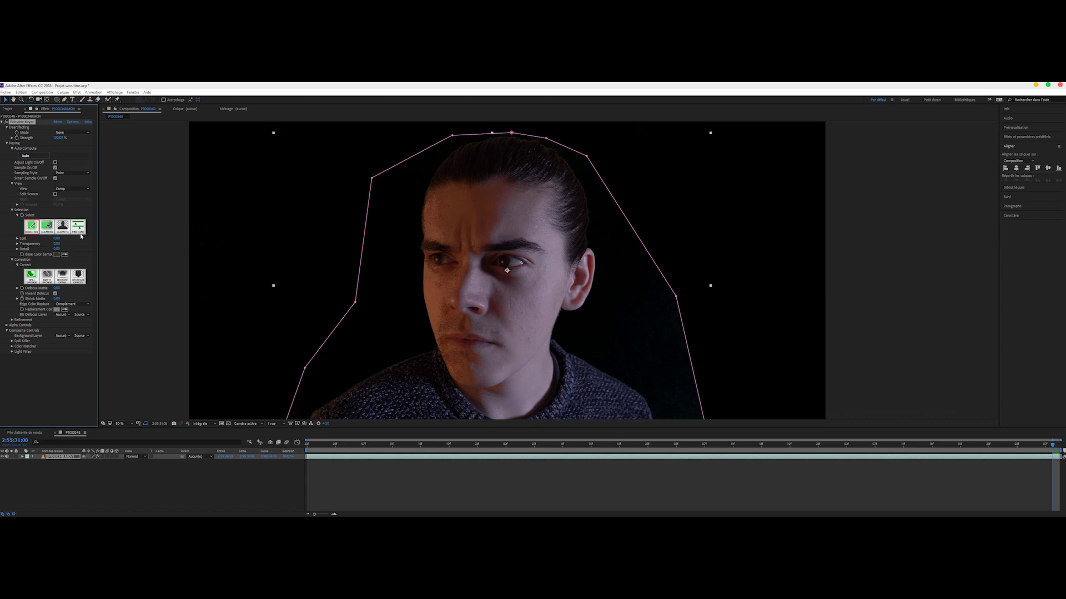
{"action": "left_click", "coordinate": [64, 232]}
{"action": "left_click", "coordinate": [71, 172]}
{"action": "left_click", "coordinate": [68, 187]}
{"action": "left_click_drag", "start_coordinate": [464, 248], "coordinate": [469, 254]}
{"action": "left_click_drag", "start_coordinate": [444, 288], "coordinate": [442, 288]}
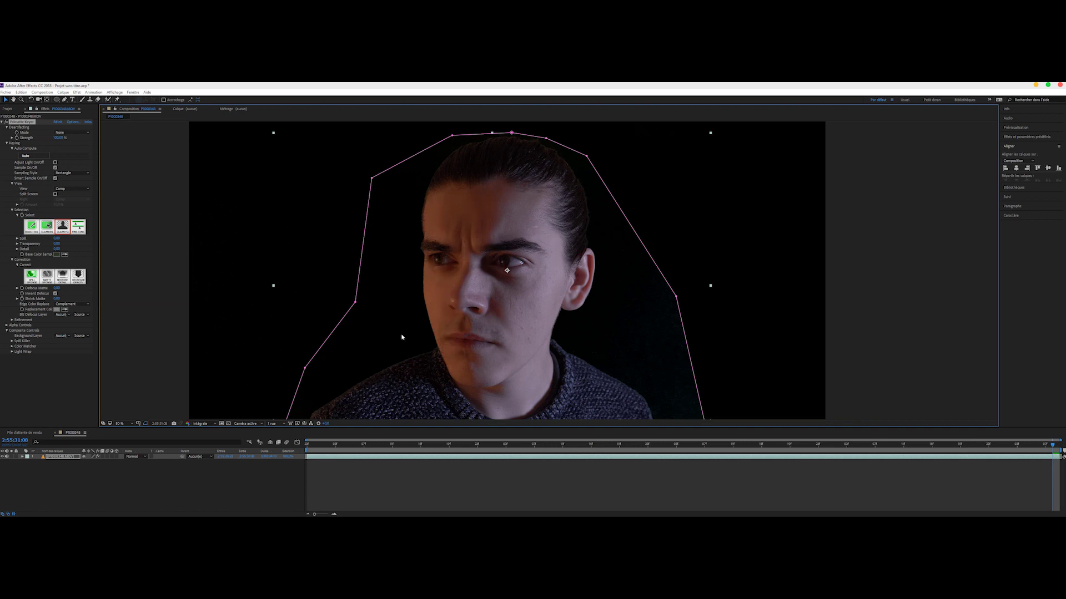
Show the transparency grid, clean the background residue beside the man's shoulder, and check the key on an early frame
{"action": "left_click", "coordinate": [228, 424]}
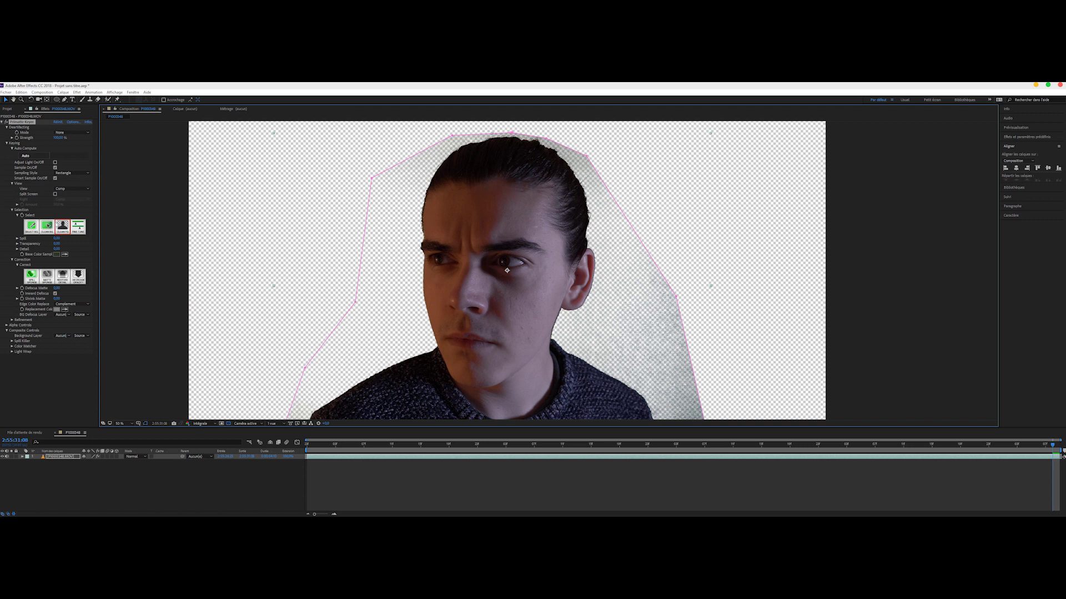
{"action": "left_click", "coordinate": [47, 226]}
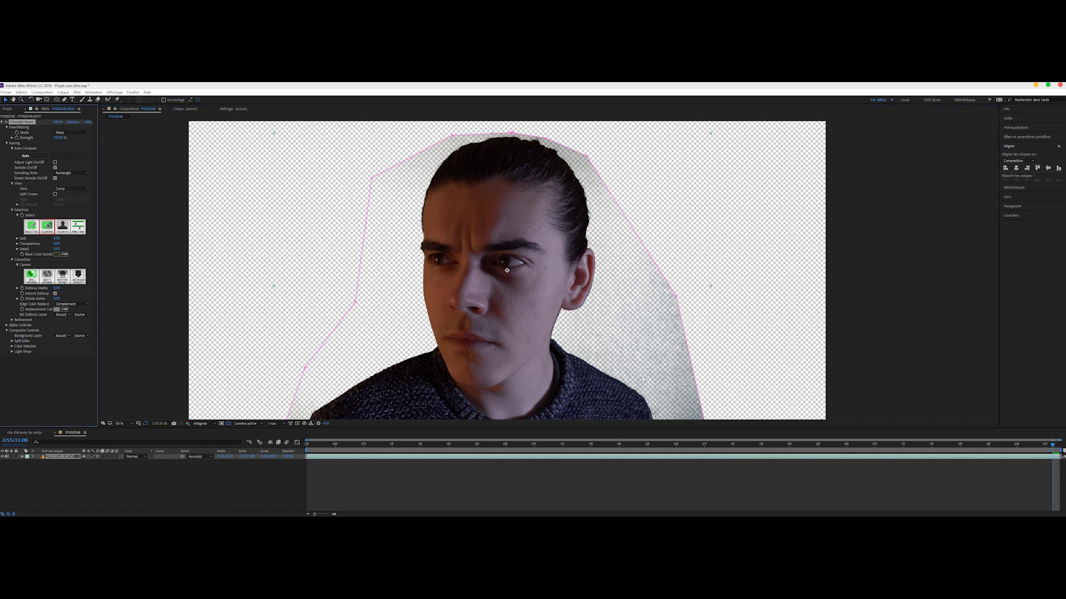
{"action": "left_click_drag", "start_coordinate": [657, 374], "coordinate": [686, 394]}
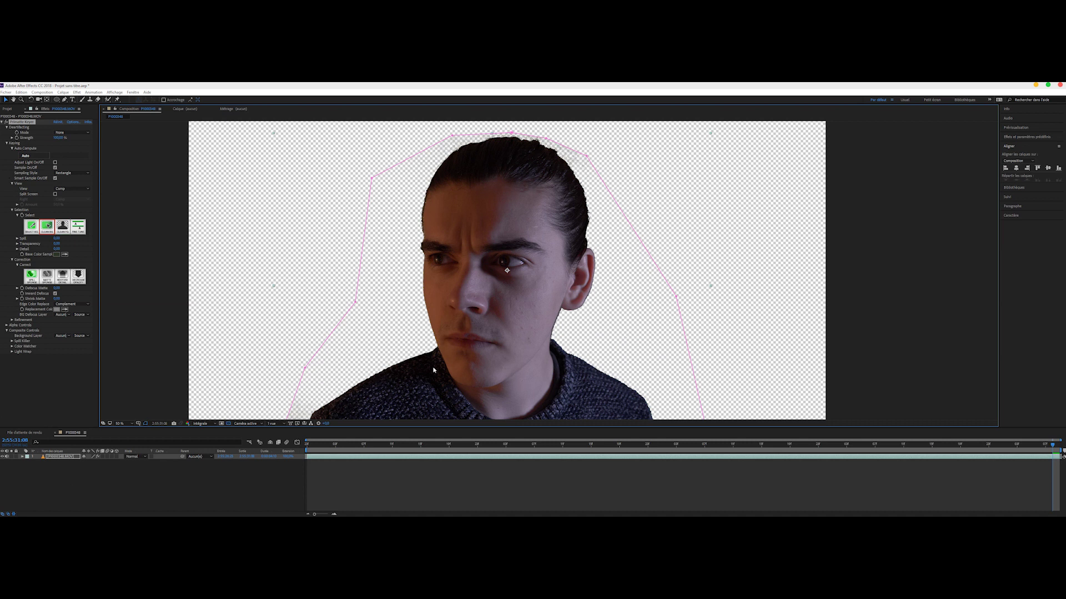
{"action": "left_click", "coordinate": [328, 445]}
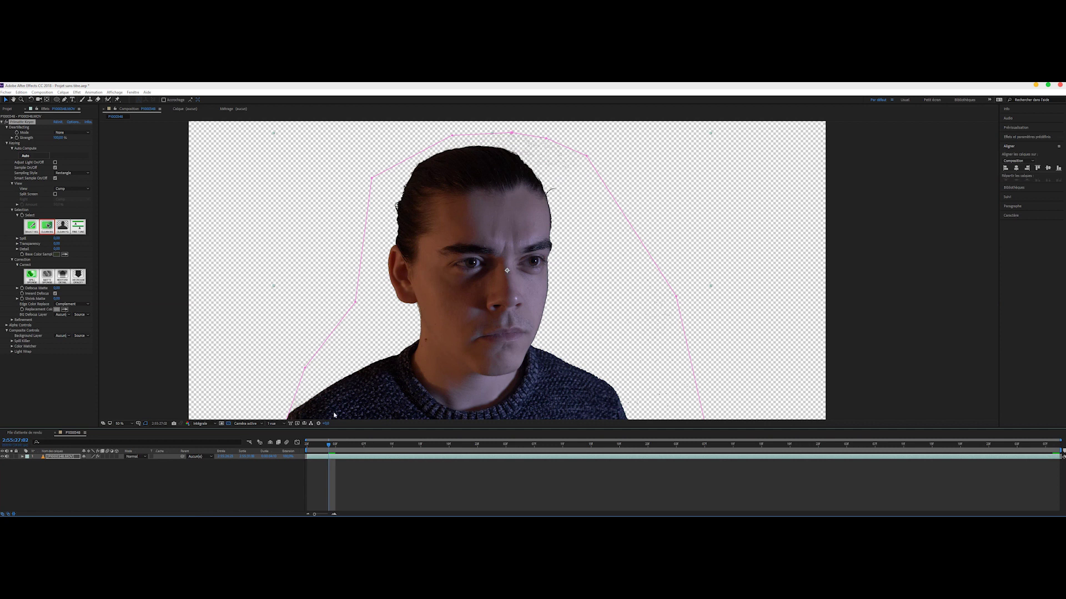
Import AlteredCarbon-FINAL.jpg and place it beneath the keyed footage in the timeline
{"action": "left_click", "coordinate": [8, 109]}
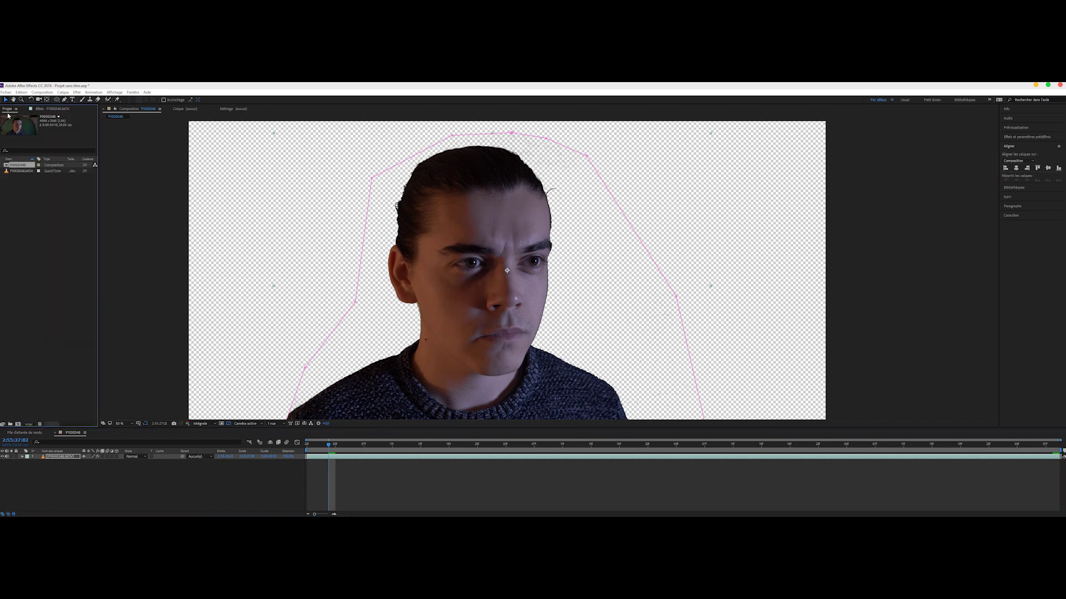
{"action": "right_click", "coordinate": [75, 284]}
{"action": "mouse_move", "coordinate": [131, 314]}
{"action": "left_click", "coordinate": [179, 313]}
{"action": "left_click", "coordinate": [120, 137]}
{"action": "key", "text": "Return"}
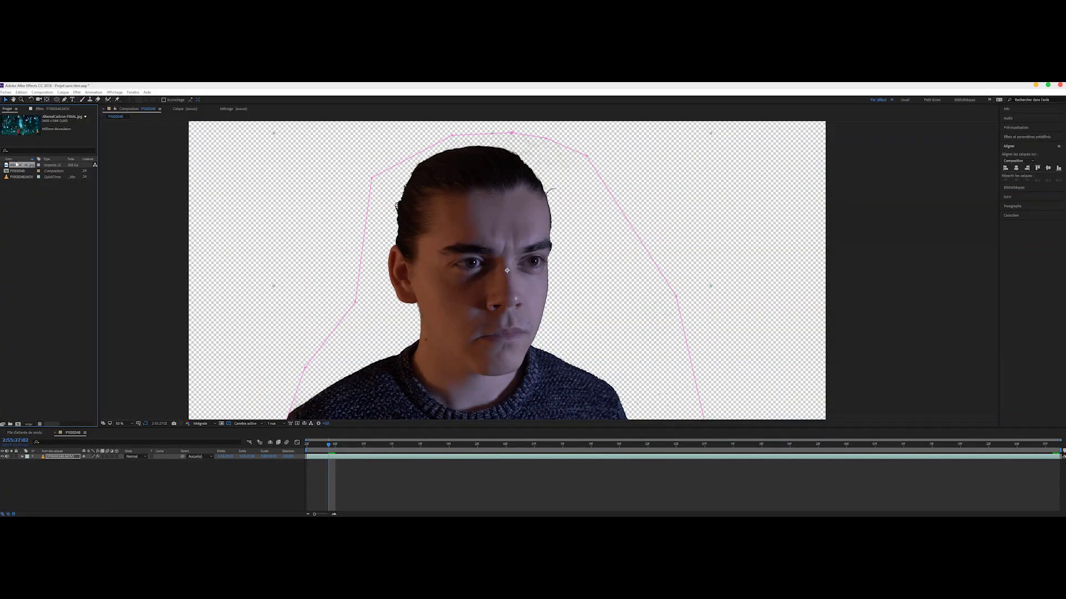
{"action": "left_click_drag", "start_coordinate": [17, 164], "coordinate": [89, 472]}
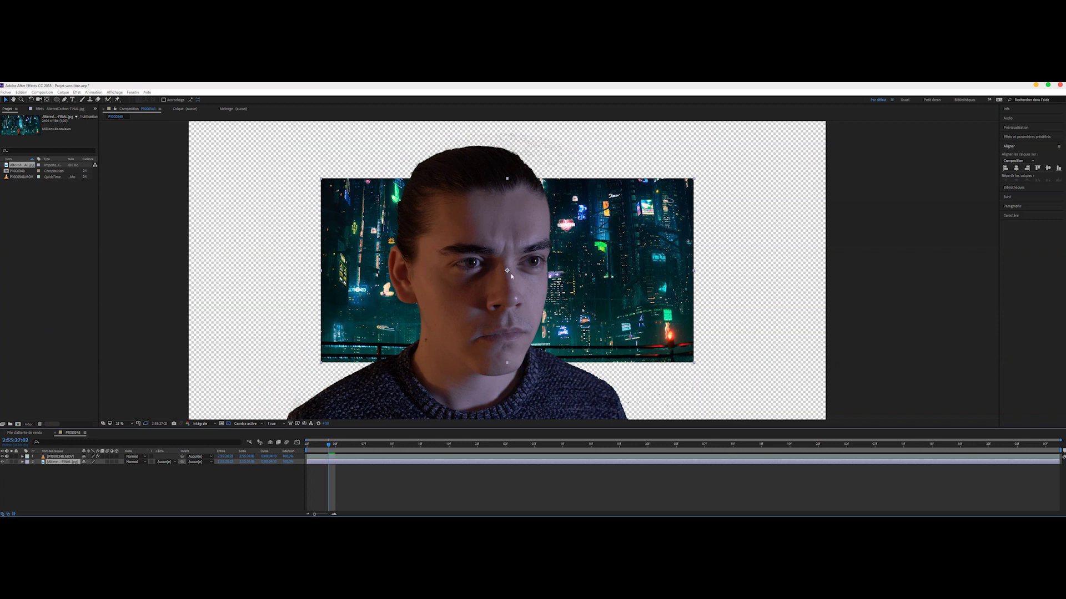
Enlarge the city image well beyond the frame and reposition it as the background behind the man
{"action": "scroll", "coordinate": [511, 276], "scroll_direction": "down", "scroll_amount": 2}
{"action": "left_click_drag", "start_coordinate": [624, 318], "coordinate": [845, 422]}
{"action": "left_click_drag", "start_coordinate": [718, 350], "coordinate": [699, 351]}
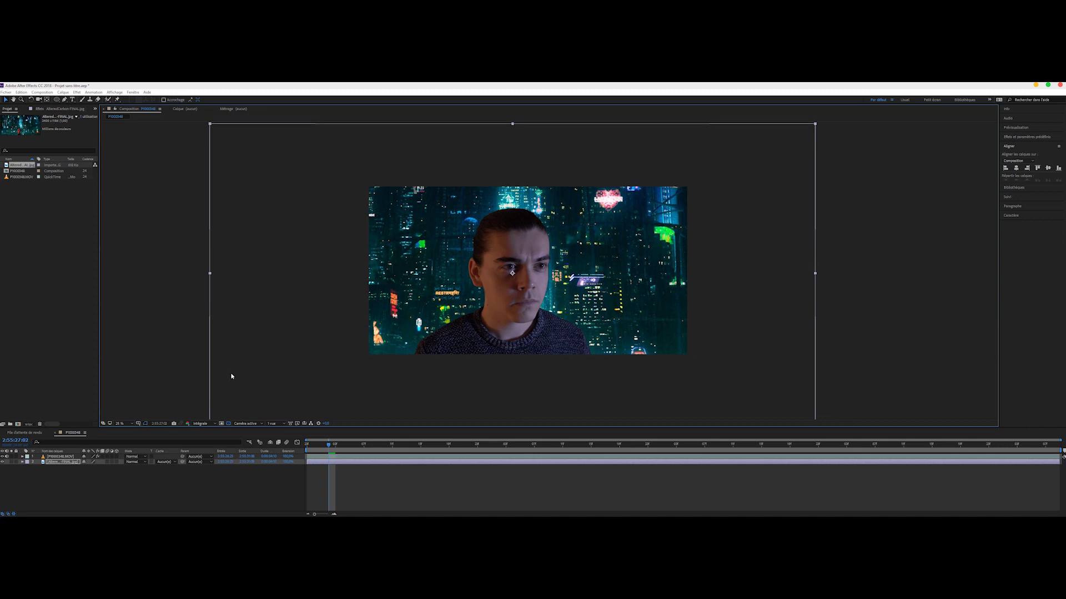
Enlarge the keyed footage layer and shift the man toward the left side of the frame
{"action": "left_click", "coordinate": [61, 456]}
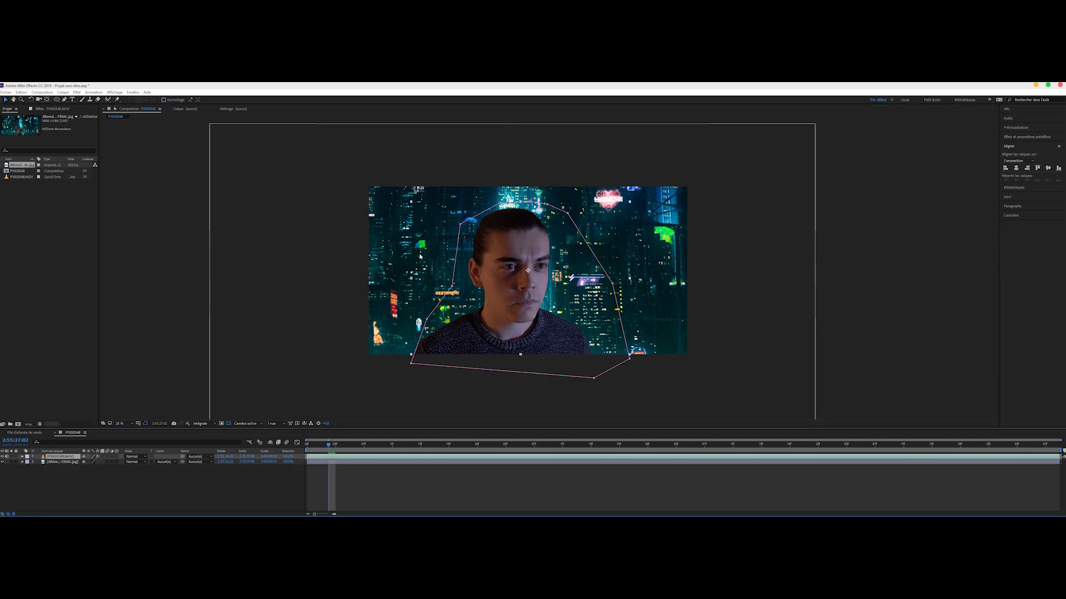
{"action": "left_click", "coordinate": [395, 369]}
{"action": "left_click_drag", "start_coordinate": [411, 354], "coordinate": [370, 383]}
{"action": "left_click_drag", "start_coordinate": [558, 345], "coordinate": [521, 342]}
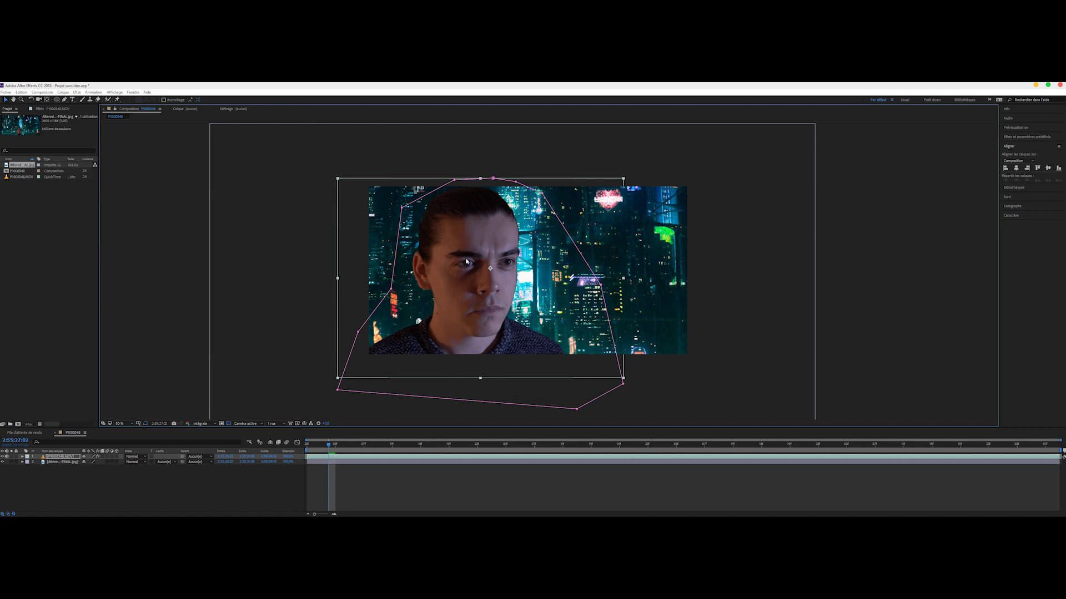
{"action": "key", "text": "period"}
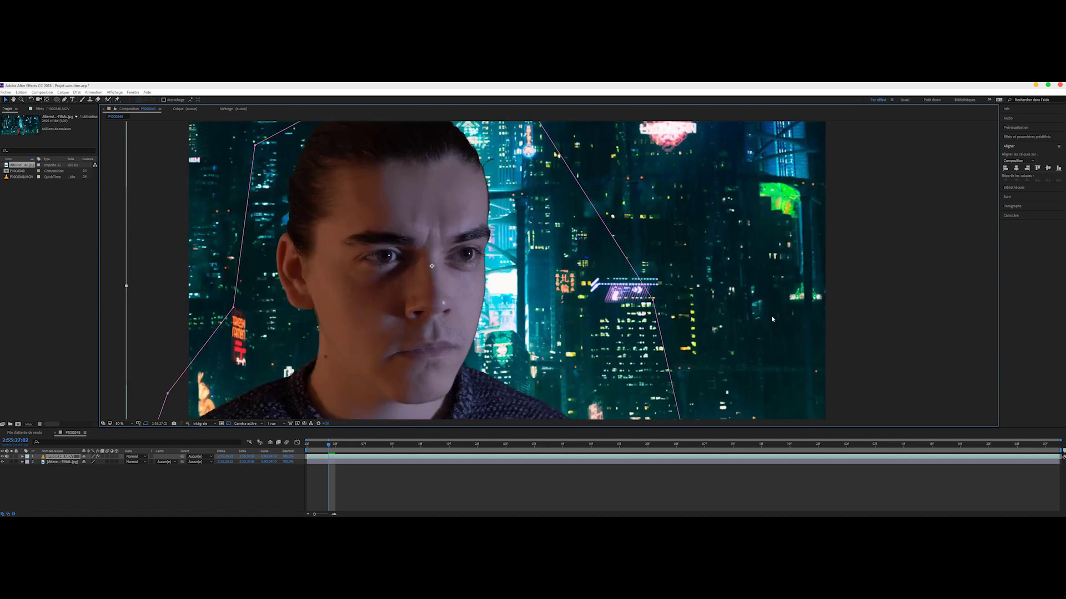
{"action": "key", "text": "comma"}
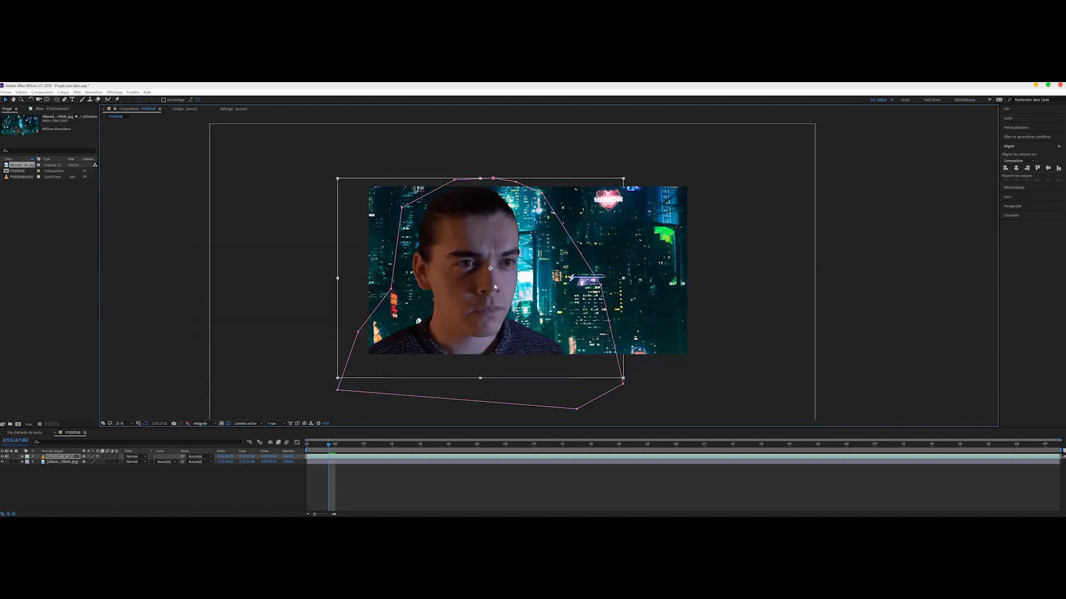
Apply the Crossphere Bokeh effect to the city background layer
{"action": "left_click", "coordinate": [61, 462]}
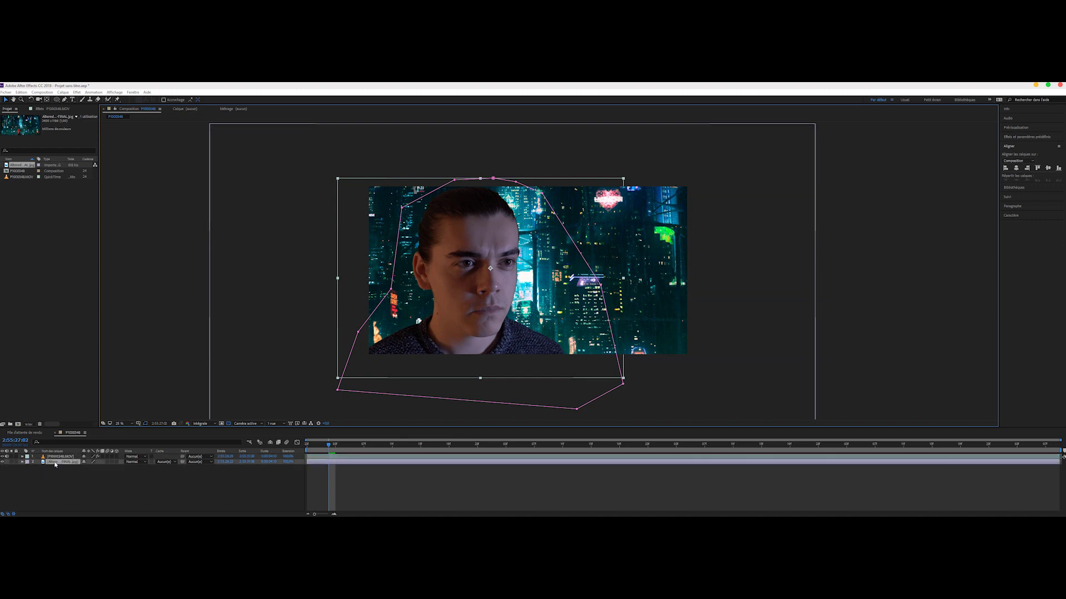
{"action": "left_click", "coordinate": [77, 92]}
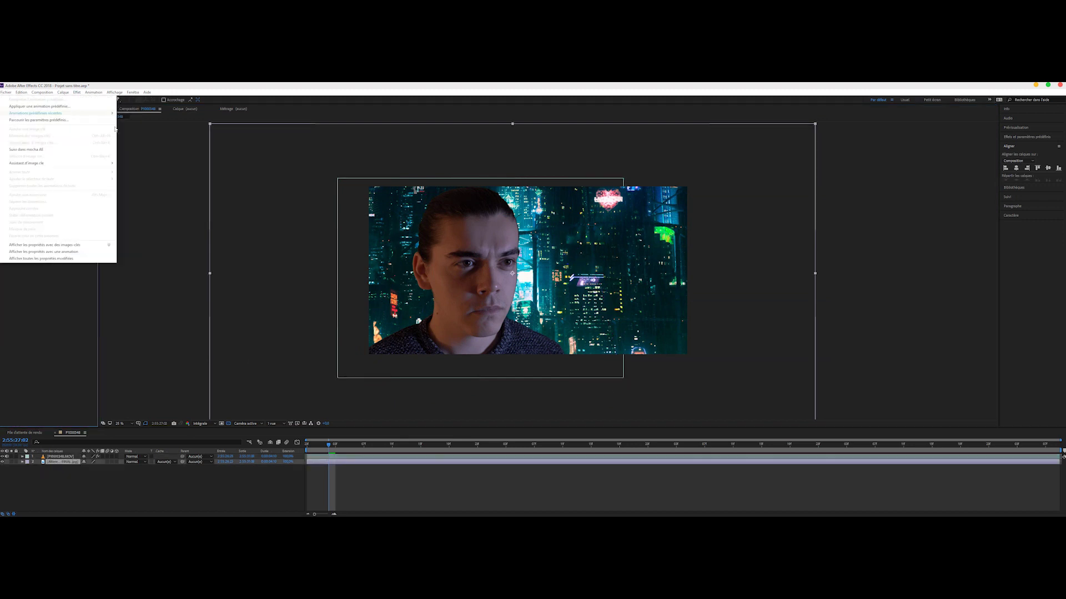
{"action": "mouse_move", "coordinate": [41, 172]}
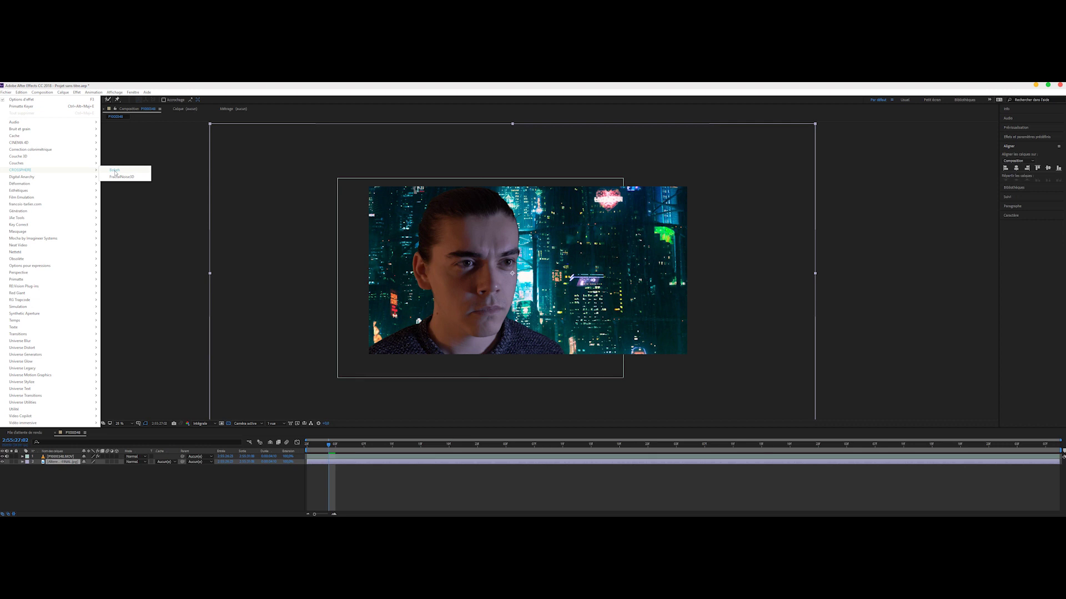
{"action": "left_click", "coordinate": [115, 171]}
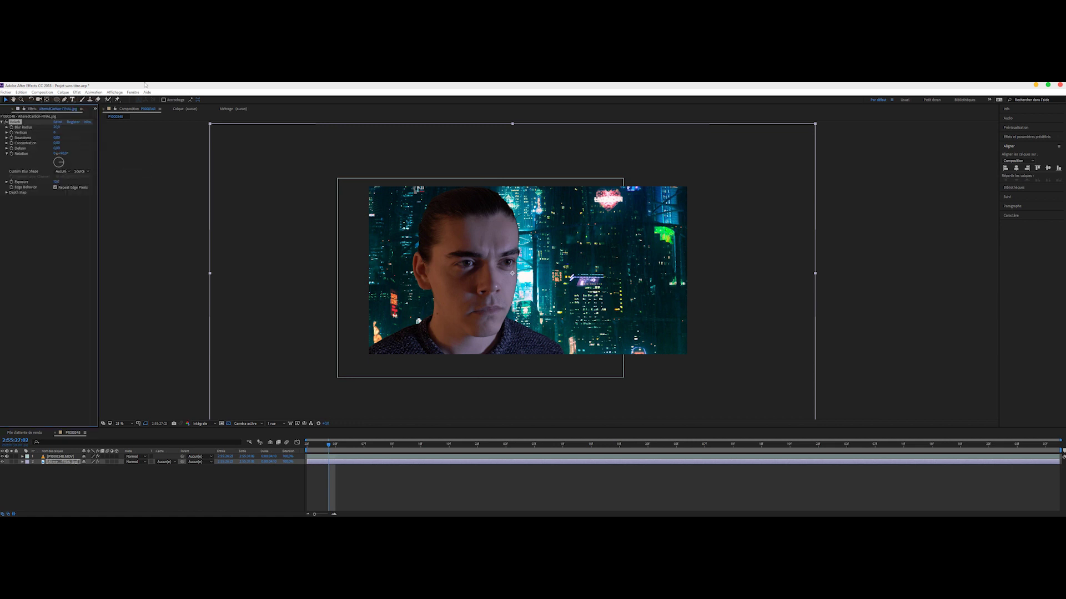
{"action": "key", "text": "period"}
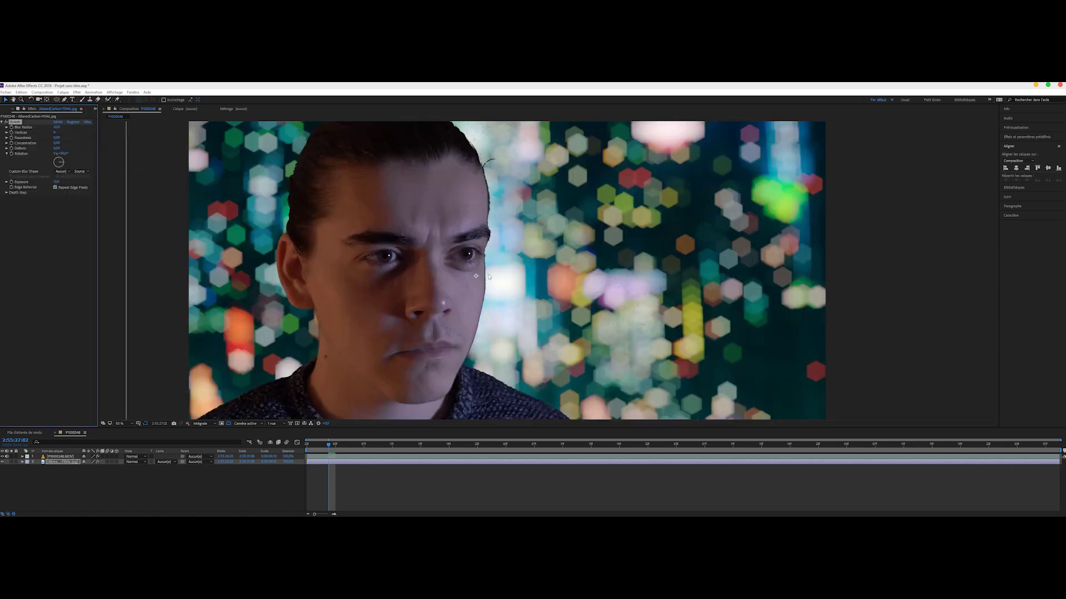
Clean the stray background residue beside the man's forehead with Primatte Keyer's Clean BG sampling on the footage layer
{"action": "left_click_drag", "start_coordinate": [494, 179], "coordinate": [521, 150]}
{"action": "left_click", "coordinate": [295, 250]}
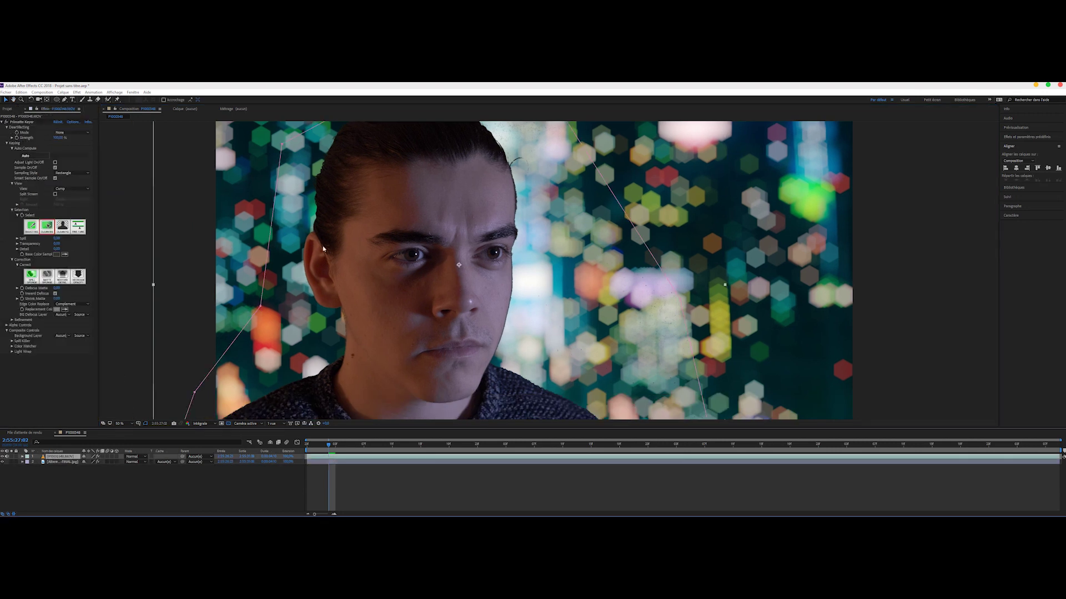
{"action": "scroll", "coordinate": [270, 228], "scroll_direction": "up", "scroll_amount": 2}
{"action": "scroll", "coordinate": [382, 194], "scroll_direction": "up", "scroll_amount": 2}
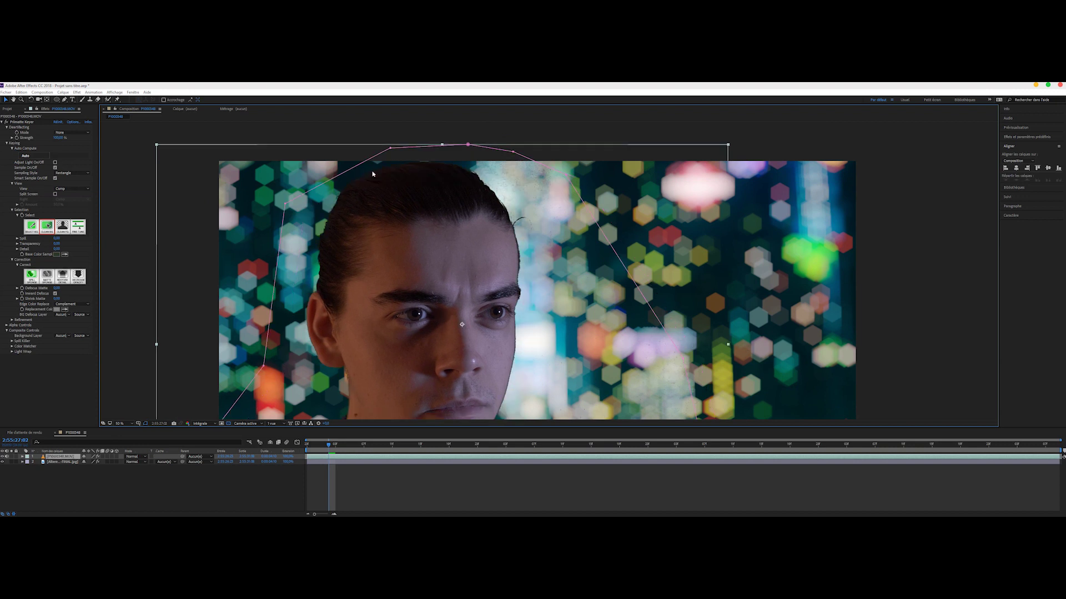
{"action": "left_click", "coordinate": [48, 226]}
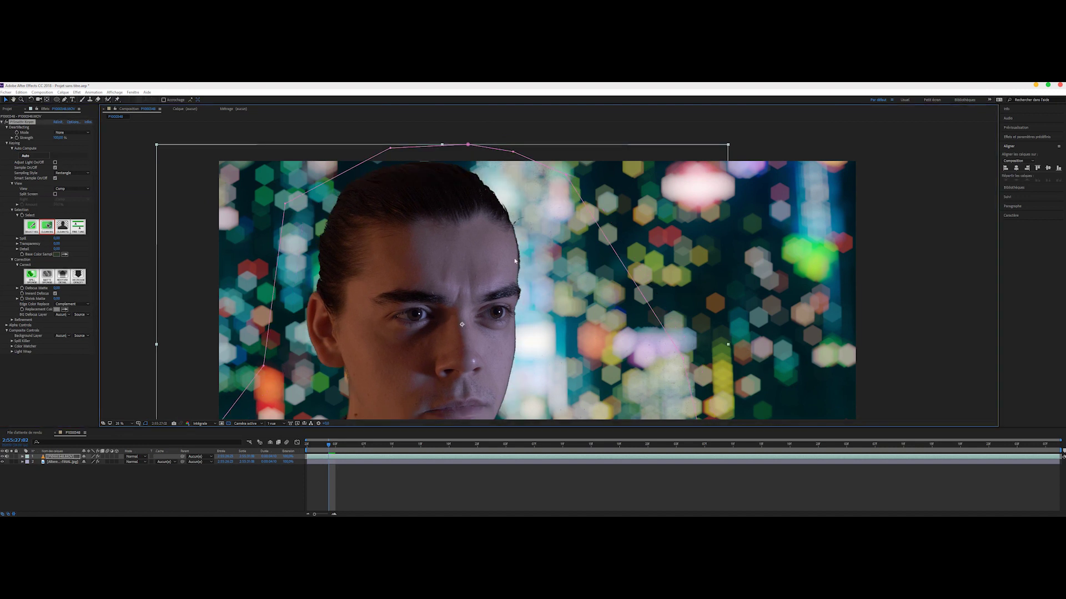
{"action": "key", "text": "comma"}
{"action": "left_click", "coordinate": [129, 423]}
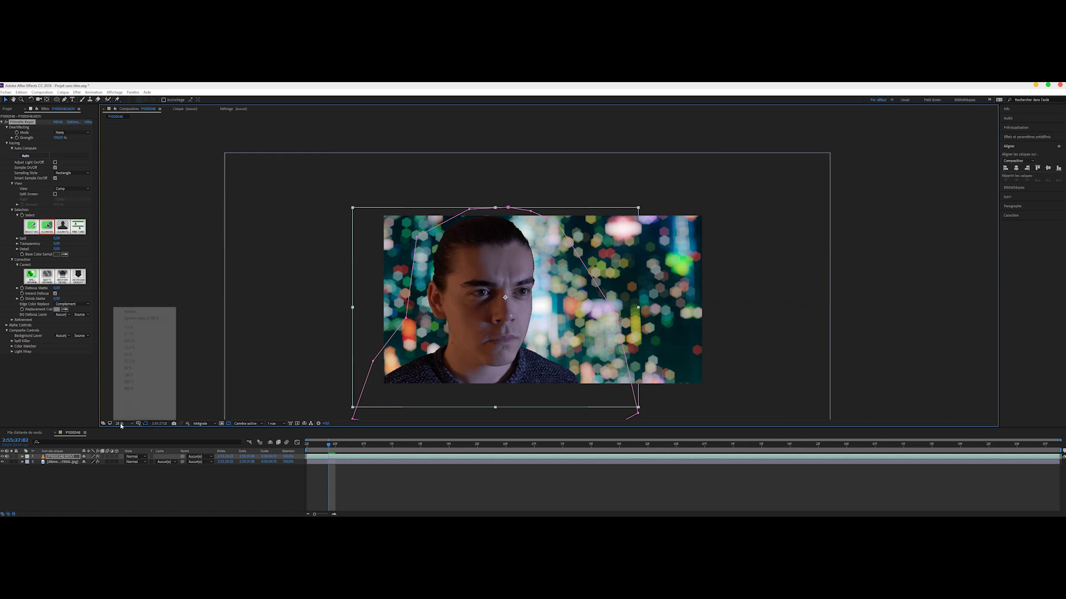
{"action": "left_click", "coordinate": [143, 314]}
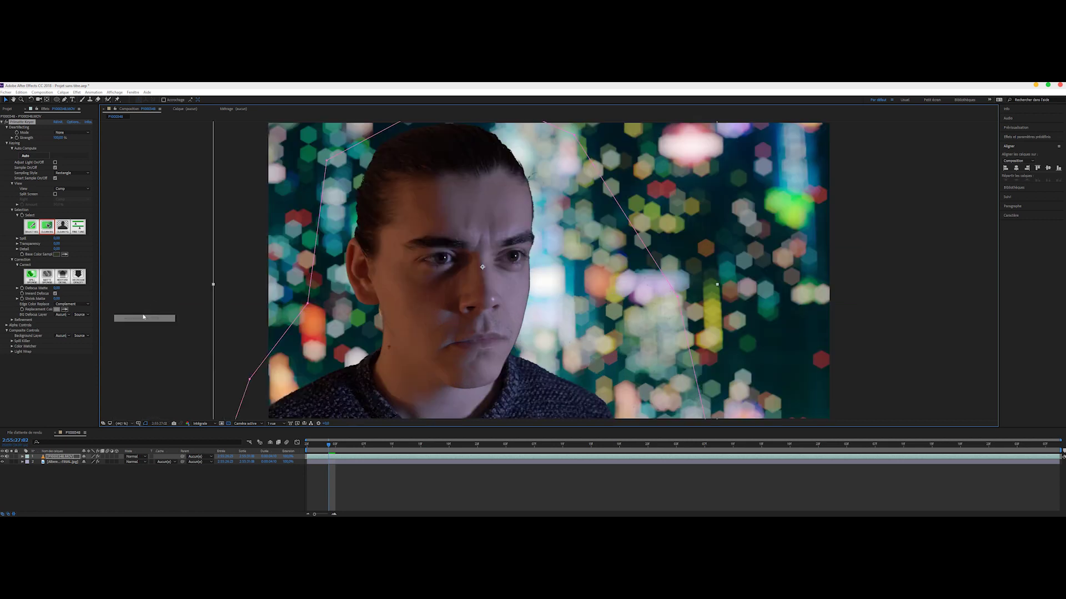
Reduce the Bokeh effect's Blur Radius on the city background layer to 10
{"action": "left_click", "coordinate": [55, 461]}
{"action": "left_click", "coordinate": [56, 127]}
{"action": "type", "text": "10"}
{"action": "key", "text": "Return"}
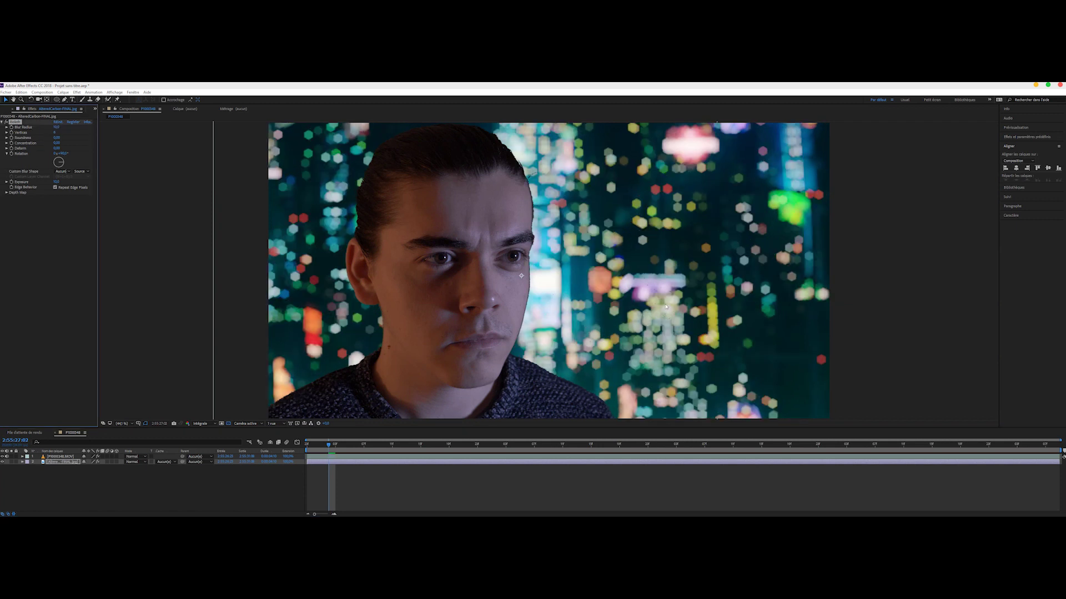
{"action": "left_click", "coordinate": [62, 456]}
{"action": "left_click", "coordinate": [670, 326]}
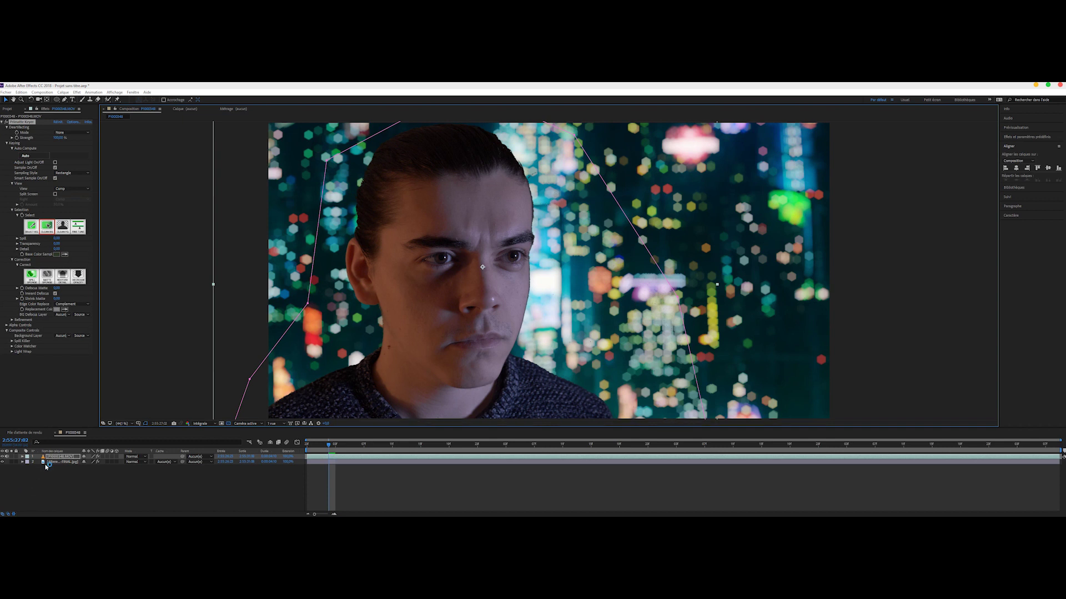
Round the city layer's bokeh shapes by raising Roundness, and set Concentration to 0
{"action": "left_click", "coordinate": [48, 462]}
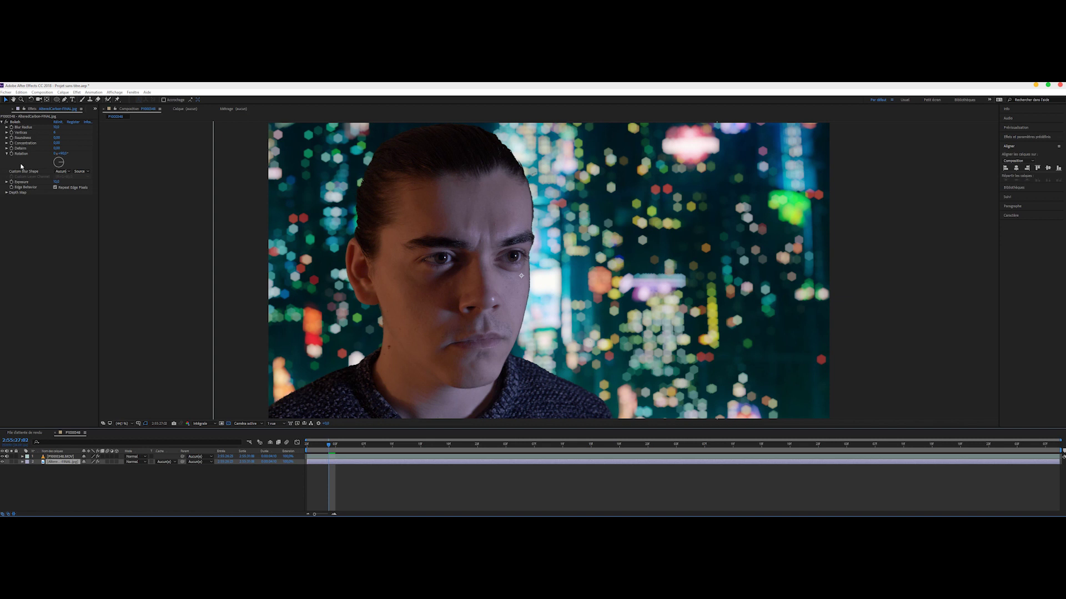
{"action": "left_click", "coordinate": [28, 146]}
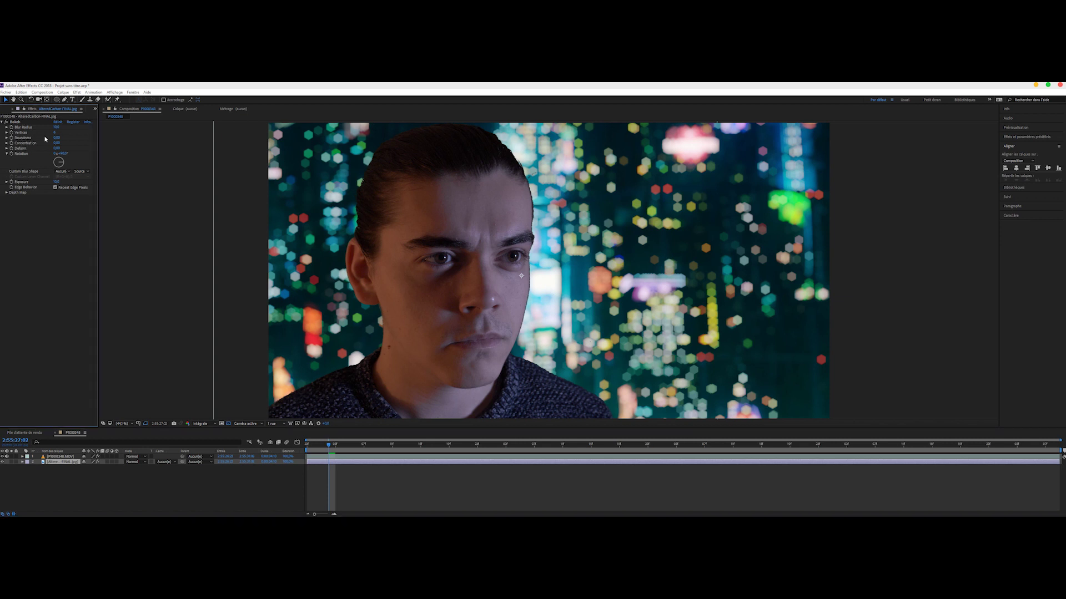
{"action": "key", "text": "Return"}
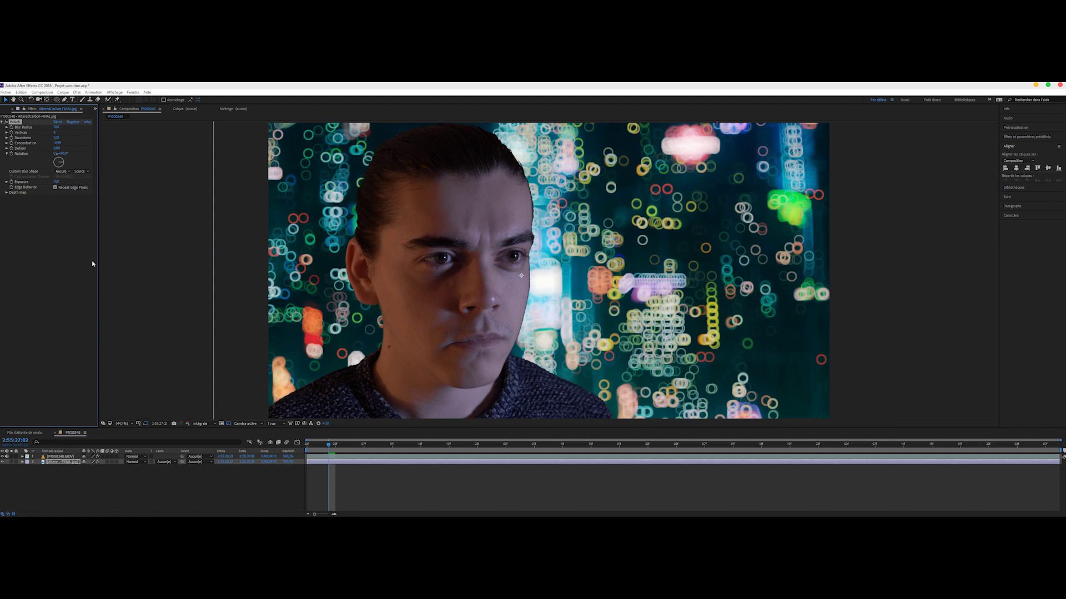
{"action": "left_click", "coordinate": [56, 143]}
{"action": "type", "text": "0"}
{"action": "key", "text": "Return"}
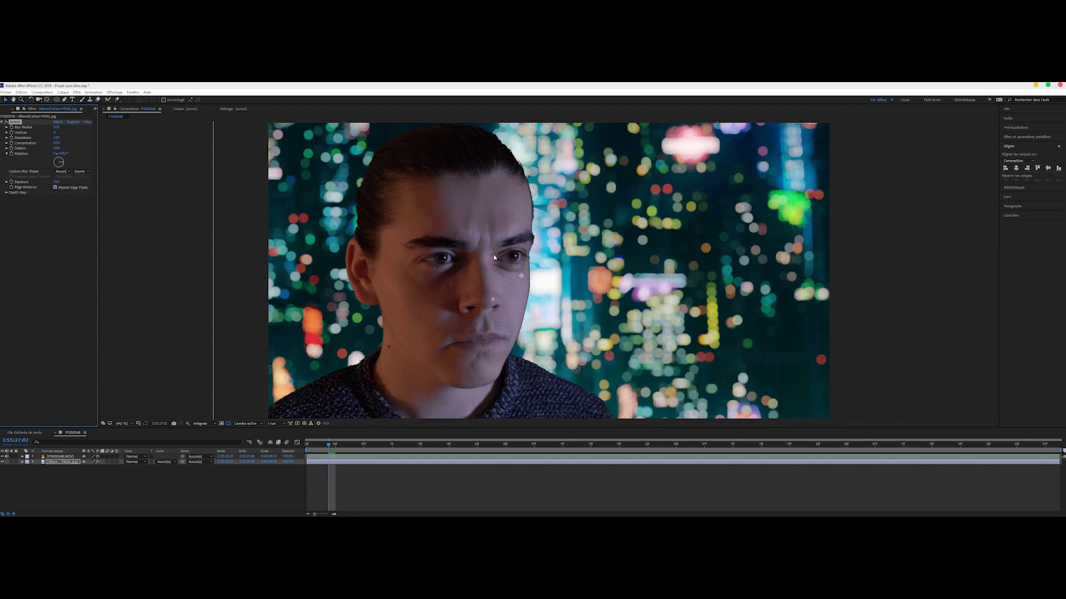
Add a text layer reading "SEXY" to the composition
{"action": "left_click", "coordinate": [72, 99]}
{"action": "left_click", "coordinate": [906, 336]}
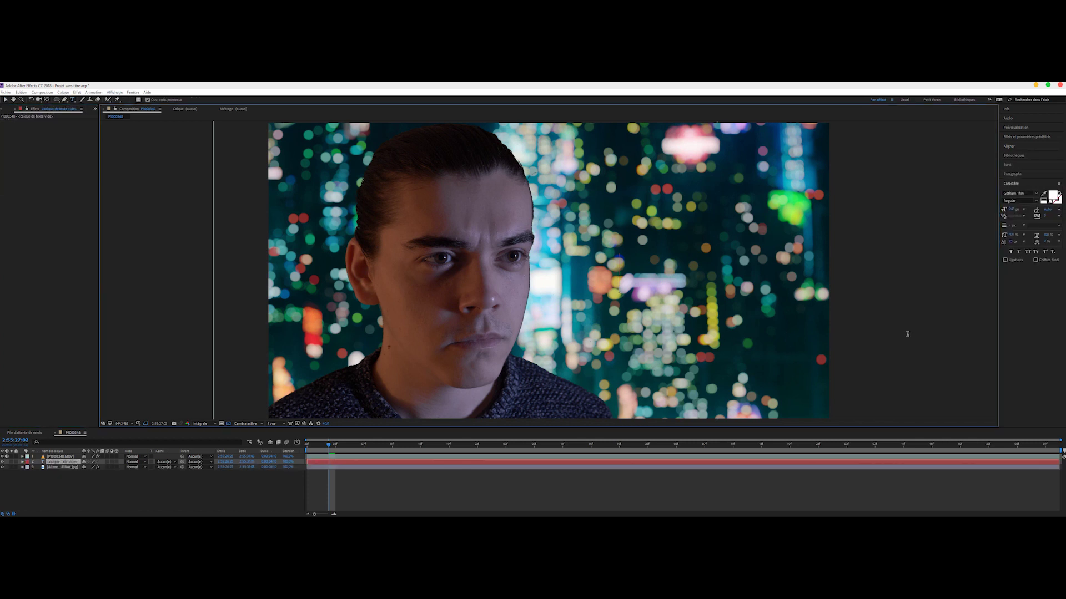
{"action": "type", "text": "SEXY"}
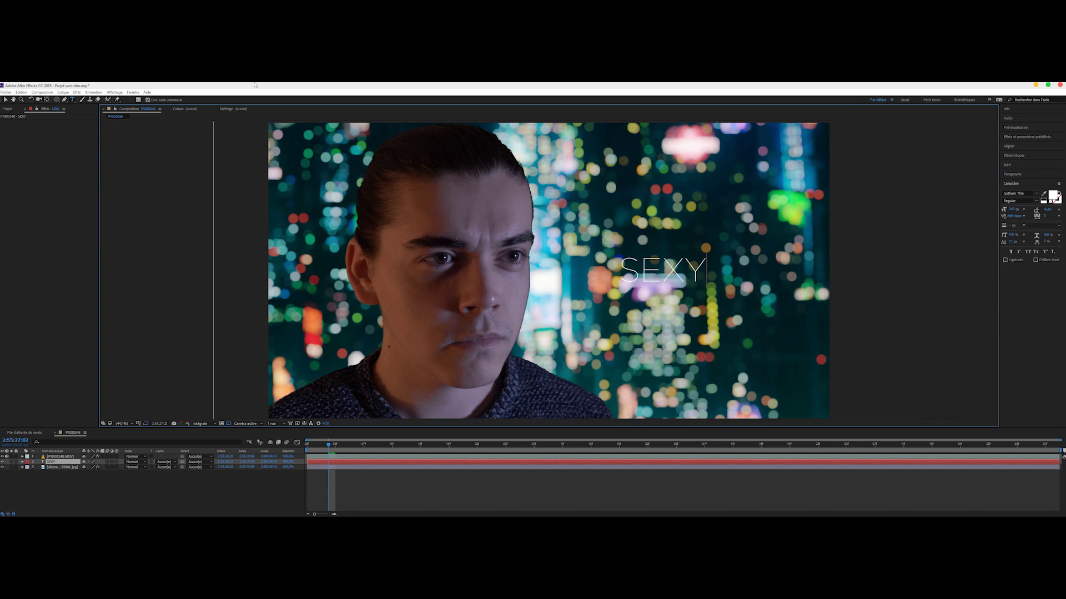
{"action": "left_click", "coordinate": [5, 99]}
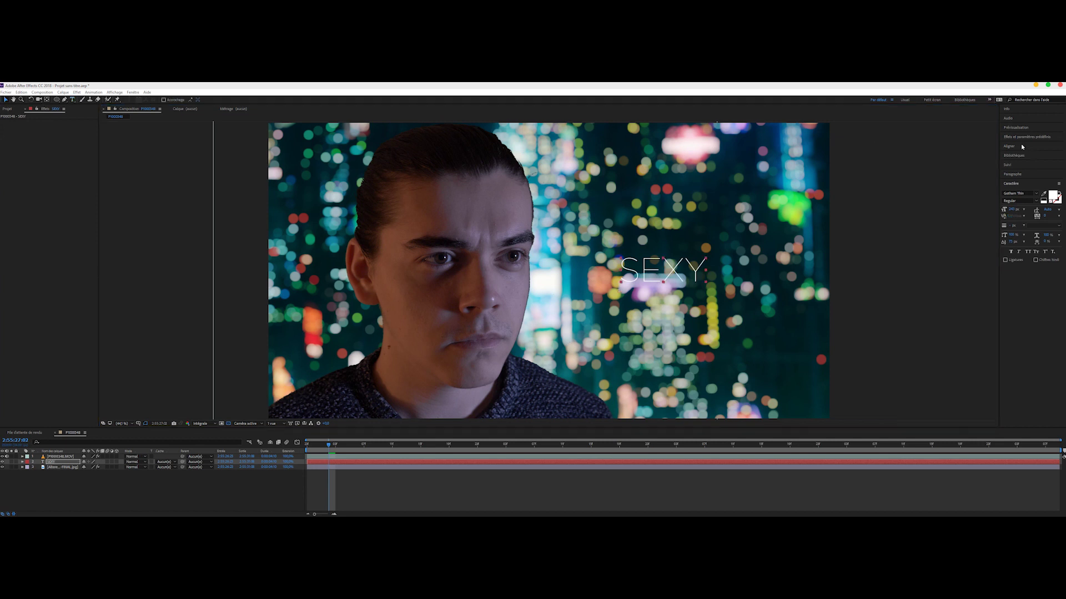
Center the SEXY text in the composition and enlarge it to more than half the frame's width
{"action": "left_click", "coordinate": [1008, 146]}
{"action": "left_click", "coordinate": [1047, 169]}
{"action": "left_click", "coordinate": [59, 465]}
{"action": "left_click", "coordinate": [59, 462]}
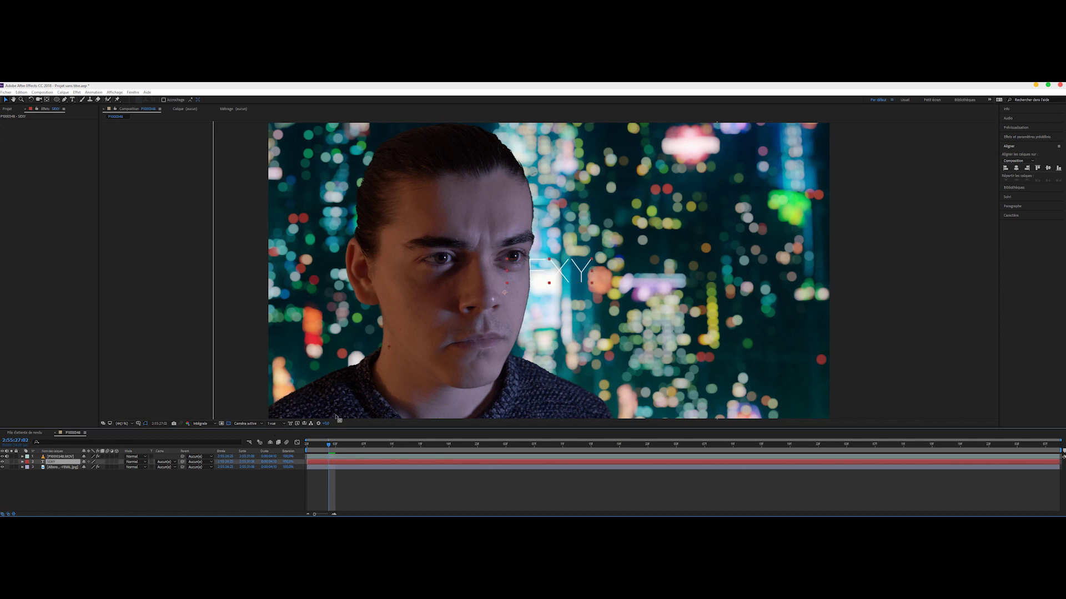
{"action": "left_click", "coordinate": [543, 278]}
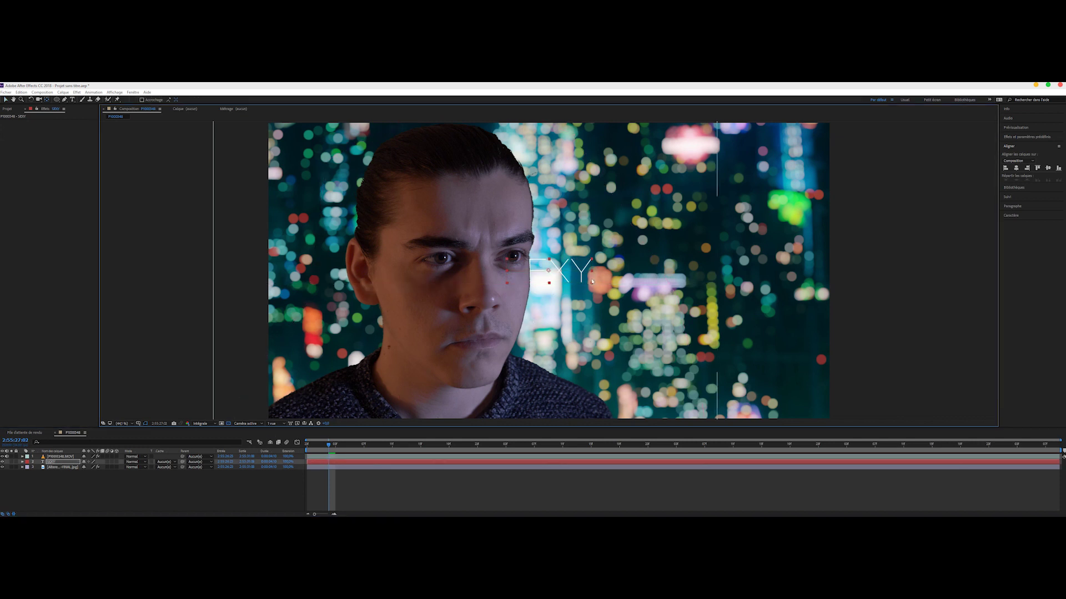
{"action": "left_click_drag", "start_coordinate": [591, 284], "coordinate": [741, 368]}
Precompose the SEXY text as SEXY - Comp 1 at the top of the layer stack and hide it
{"action": "left_click_drag", "start_coordinate": [62, 465], "coordinate": [63, 459]}
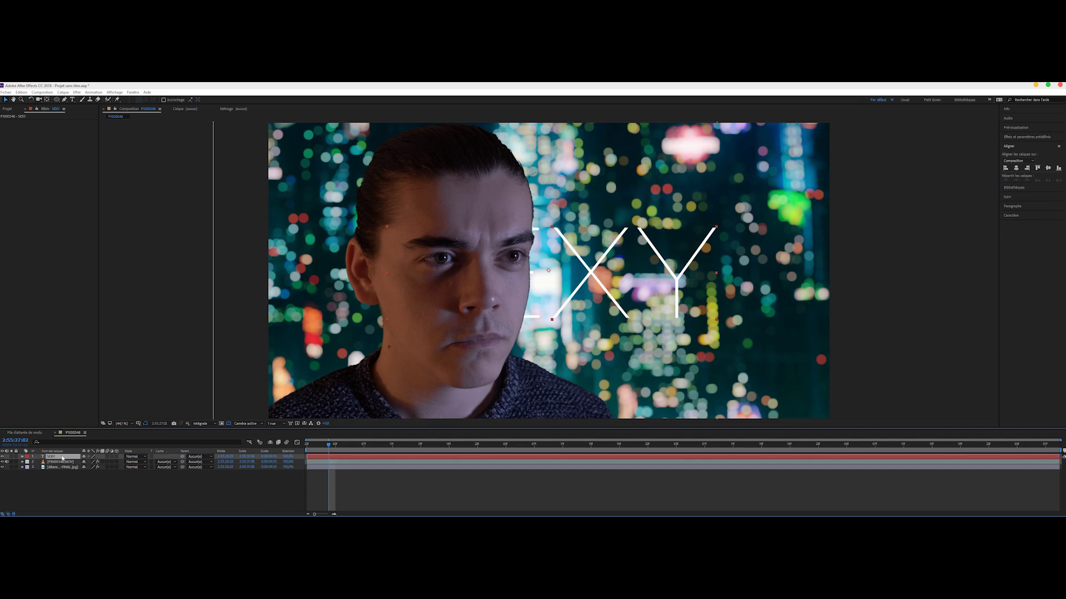
{"action": "key", "text": "ctrl+shift+c"}
{"action": "left_click", "coordinate": [557, 342]}
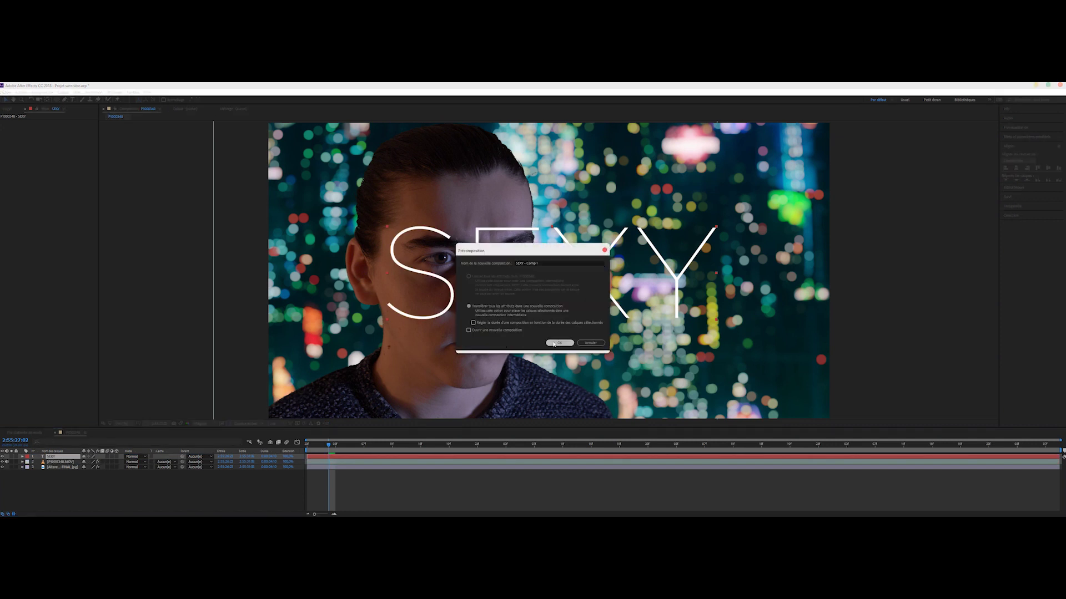
{"action": "left_click", "coordinate": [2, 457]}
Use SEXY - Comp 1 as the Custom Blur Shape of the city background's Bokeh effect and inspect the highlights
{"action": "left_click", "coordinate": [61, 462]}
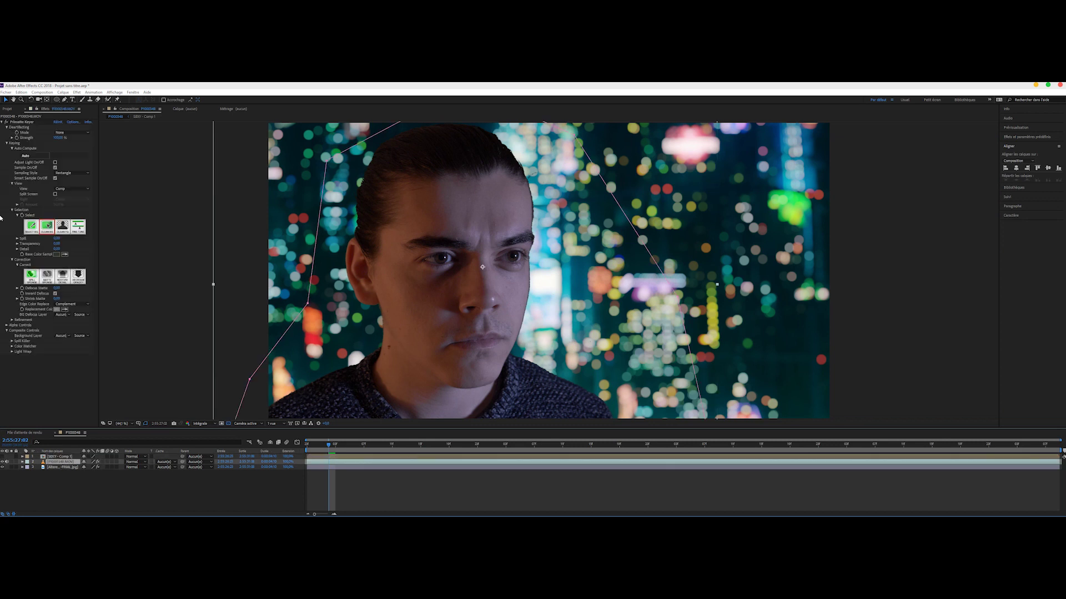
{"action": "left_click", "coordinate": [51, 468]}
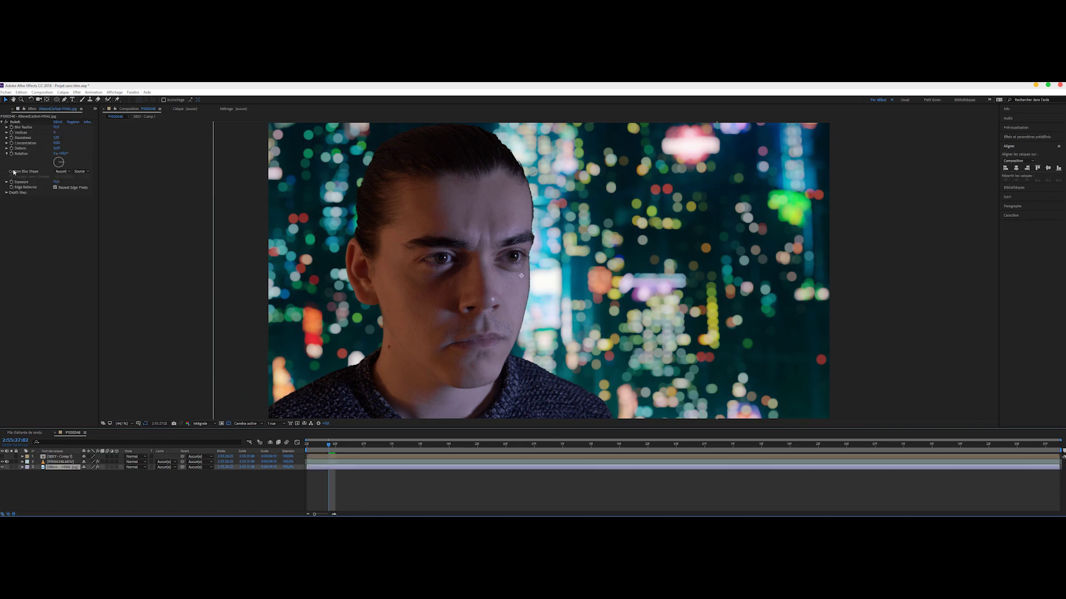
{"action": "left_click", "coordinate": [59, 172]}
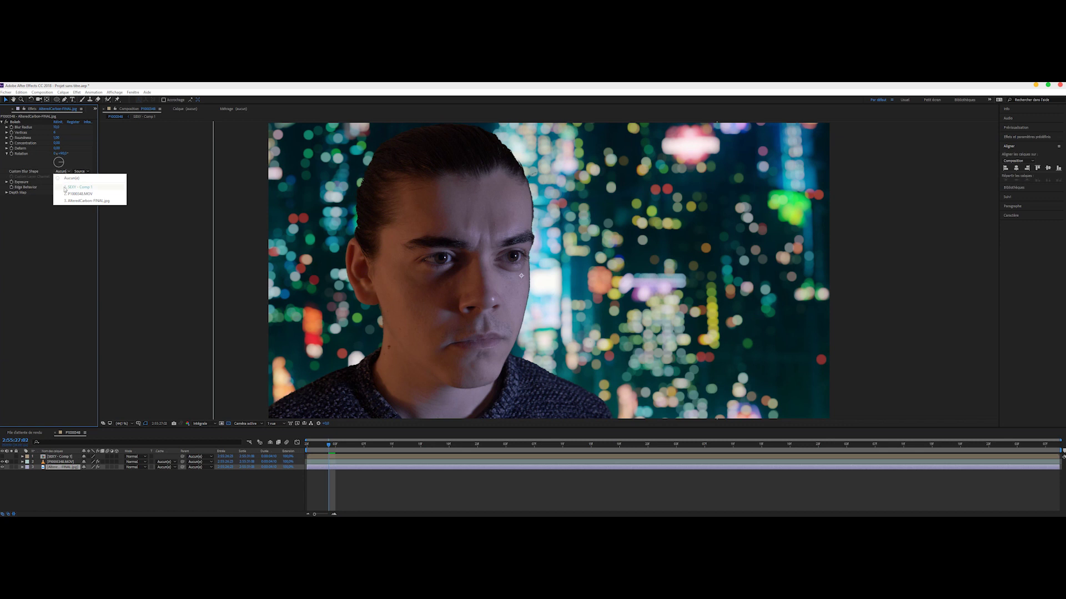
{"action": "left_click", "coordinate": [77, 187]}
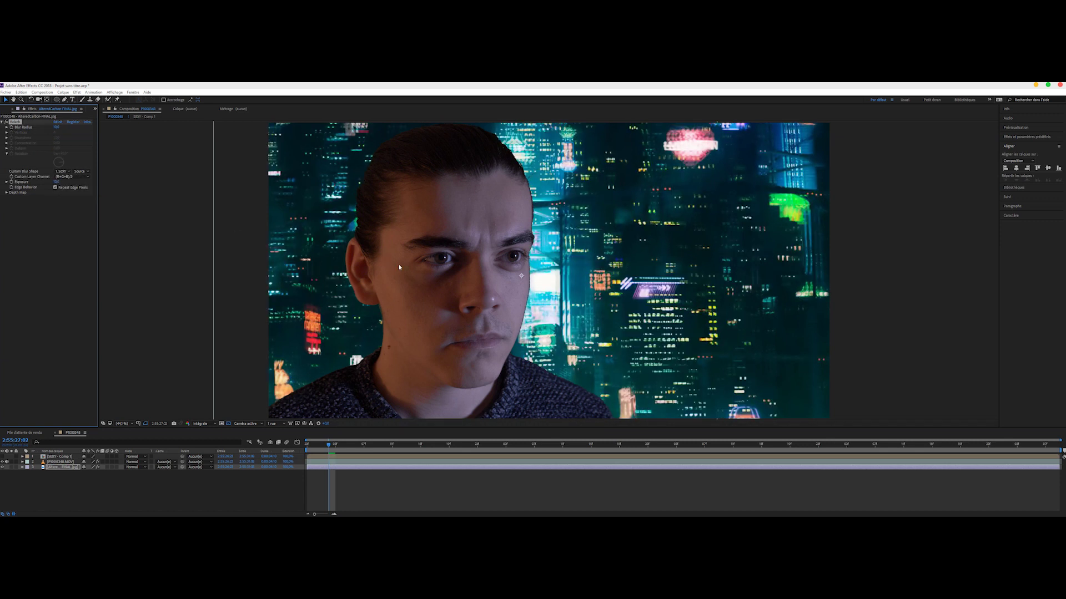
{"action": "scroll", "coordinate": [548, 278], "scroll_direction": "up", "scroll_amount": 4}
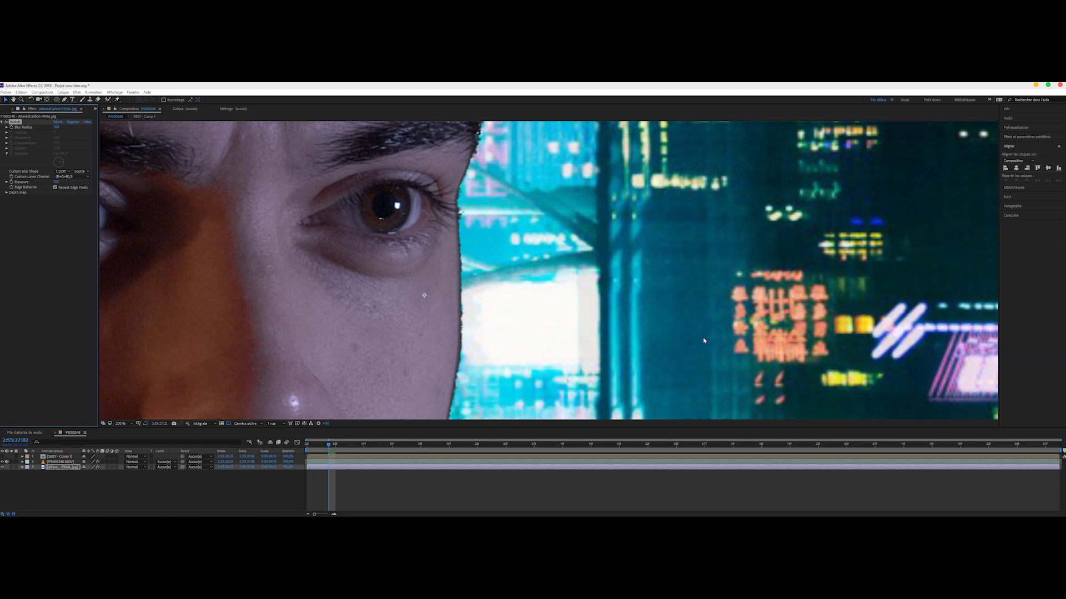
{"action": "scroll", "coordinate": [703, 339], "scroll_direction": "down", "scroll_amount": 2}
{"action": "scroll", "coordinate": [630, 279], "scroll_direction": "down", "scroll_amount": 1}
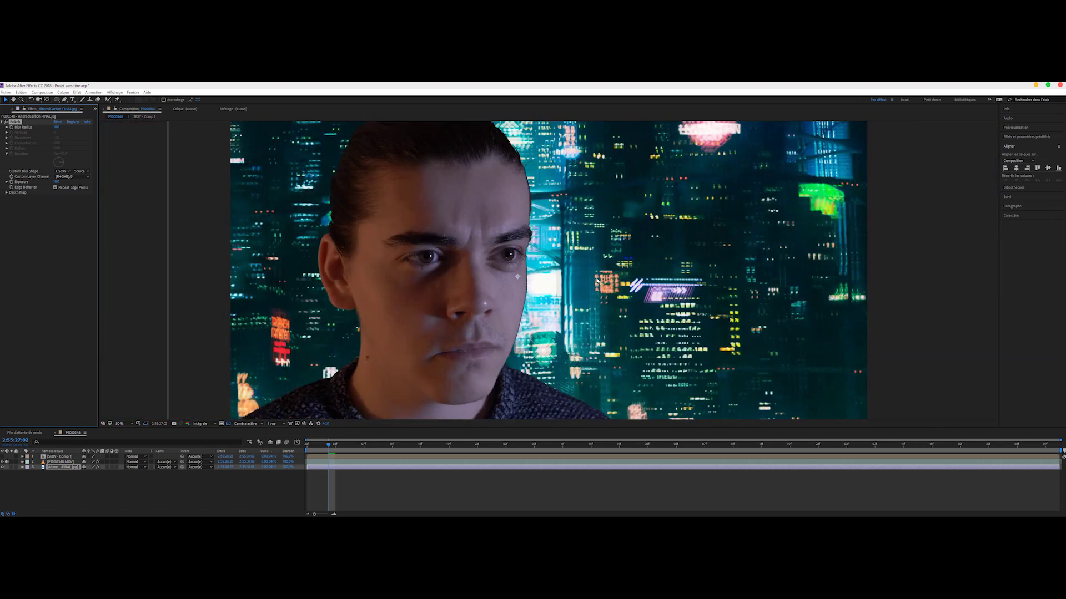
Replace the text inside SEXY - Comp 1 with the single letter "S"
{"action": "double_click", "coordinate": [49, 456]}
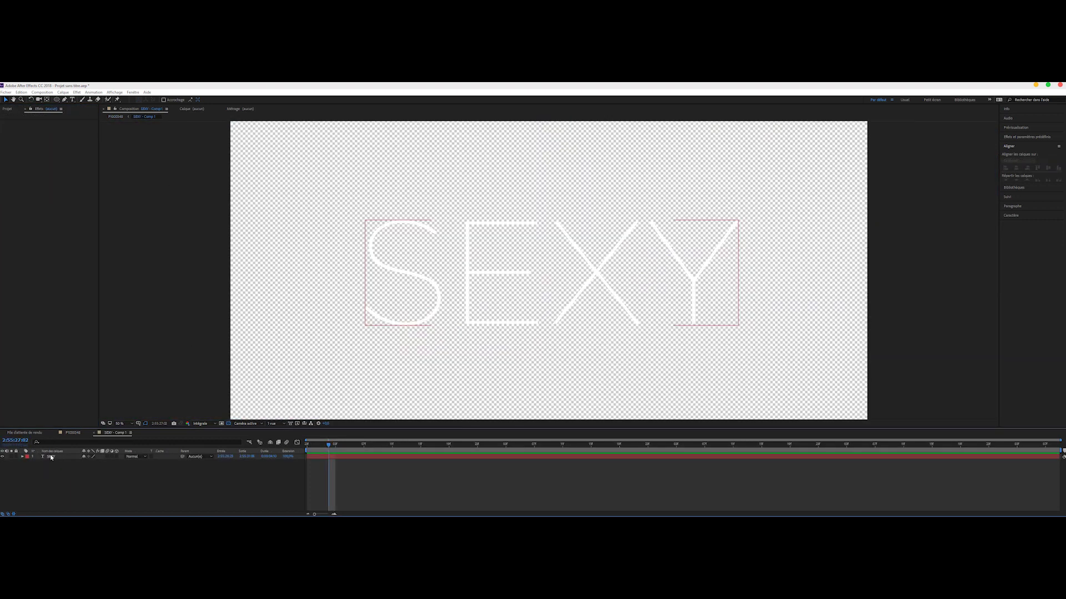
{"action": "double_click", "coordinate": [59, 457]}
{"action": "type", "text": "S"}
{"action": "key", "text": "Escape"}
{"action": "key", "text": "Return"}
Center the letter S with its anchor point in its middle, and enlarge it to most of the frame's height
{"action": "left_click", "coordinate": [1008, 147]}
{"action": "left_click", "coordinate": [1015, 167]}
{"action": "left_click", "coordinate": [1048, 168]}
{"action": "key", "text": "t"}
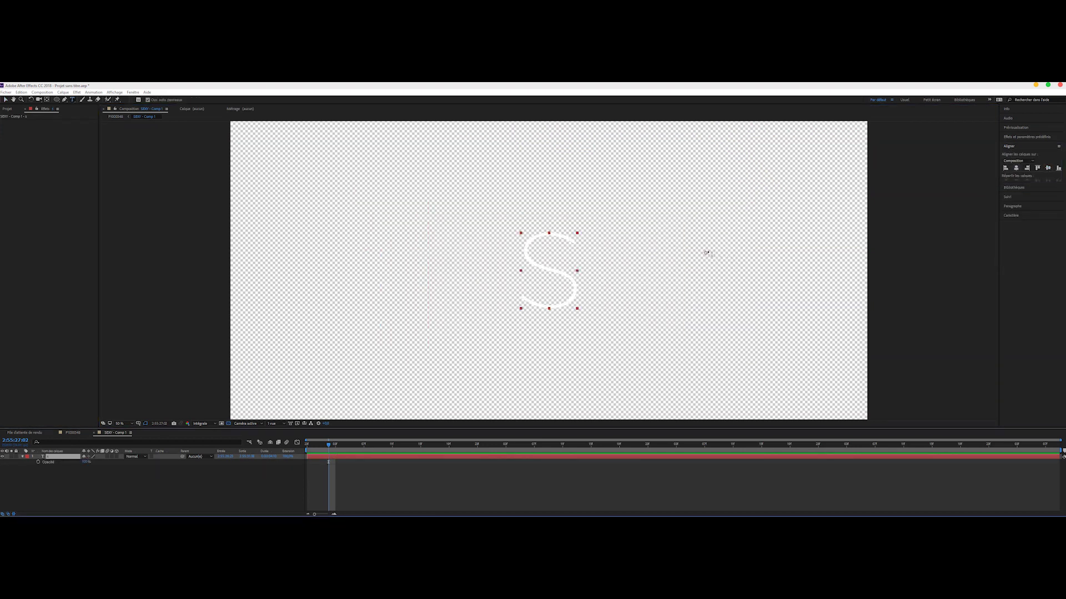
{"action": "key", "text": "y"}
{"action": "left_click_drag", "start_coordinate": [602, 267], "coordinate": [549, 271]}
{"action": "key", "text": "v"}
{"action": "left_click_drag", "start_coordinate": [577, 308], "coordinate": [682, 411]}
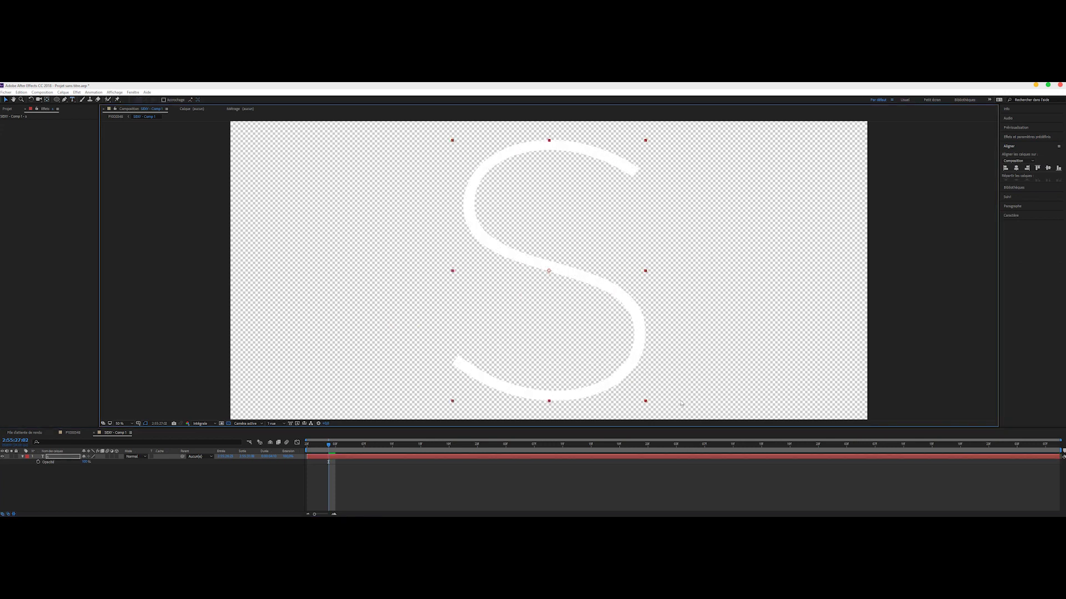
Enlarge the letter S to almost the full frame height and check the S-shaped bokeh in the main composition
{"action": "left_click", "coordinate": [72, 434]}
{"action": "scroll", "coordinate": [650, 225], "scroll_direction": "up", "scroll_amount": 2}
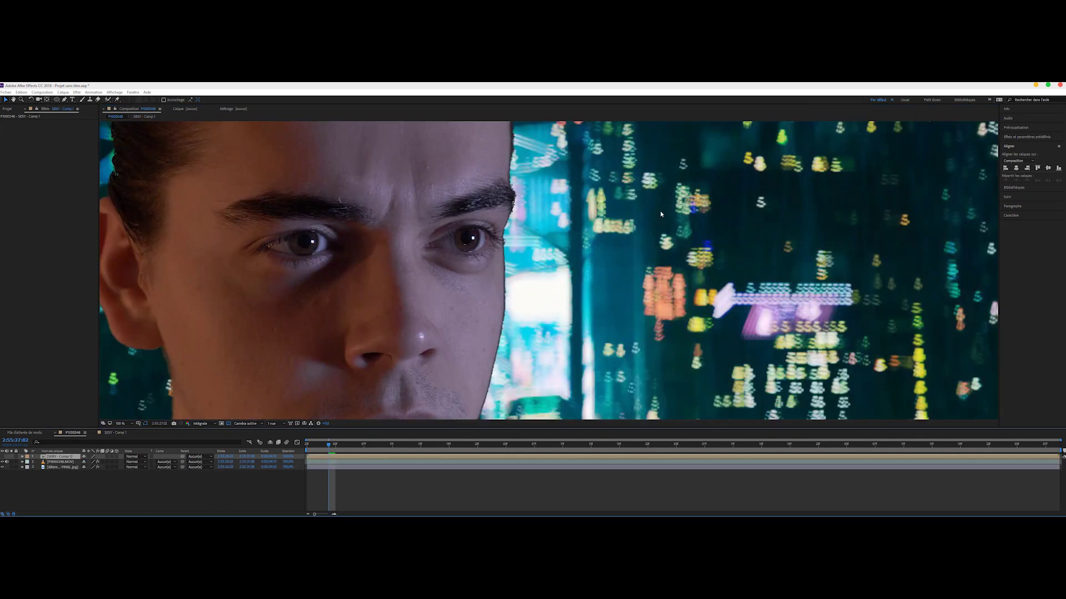
{"action": "left_click", "coordinate": [116, 433]}
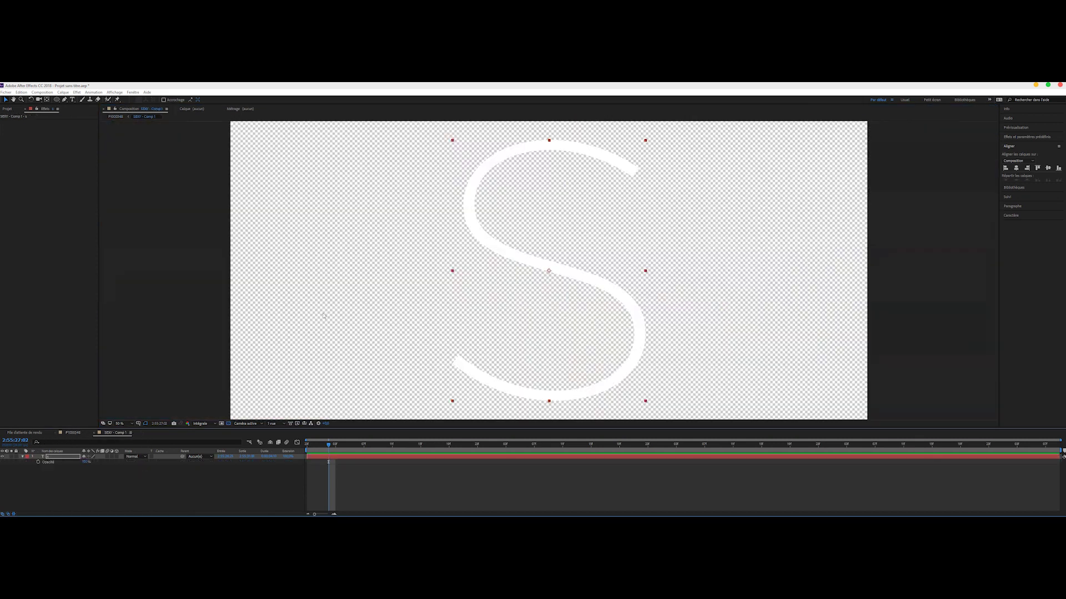
{"action": "scroll", "coordinate": [496, 341], "scroll_direction": "down", "scroll_amount": 2}
{"action": "left_click_drag", "start_coordinate": [497, 341], "coordinate": [489, 350]}
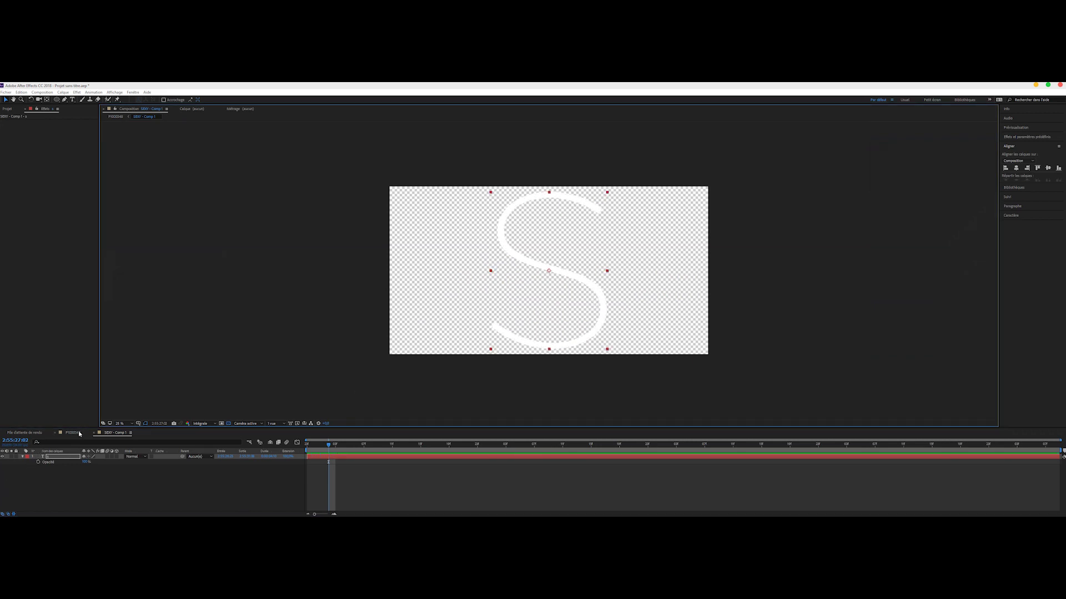
{"action": "left_click", "coordinate": [80, 434]}
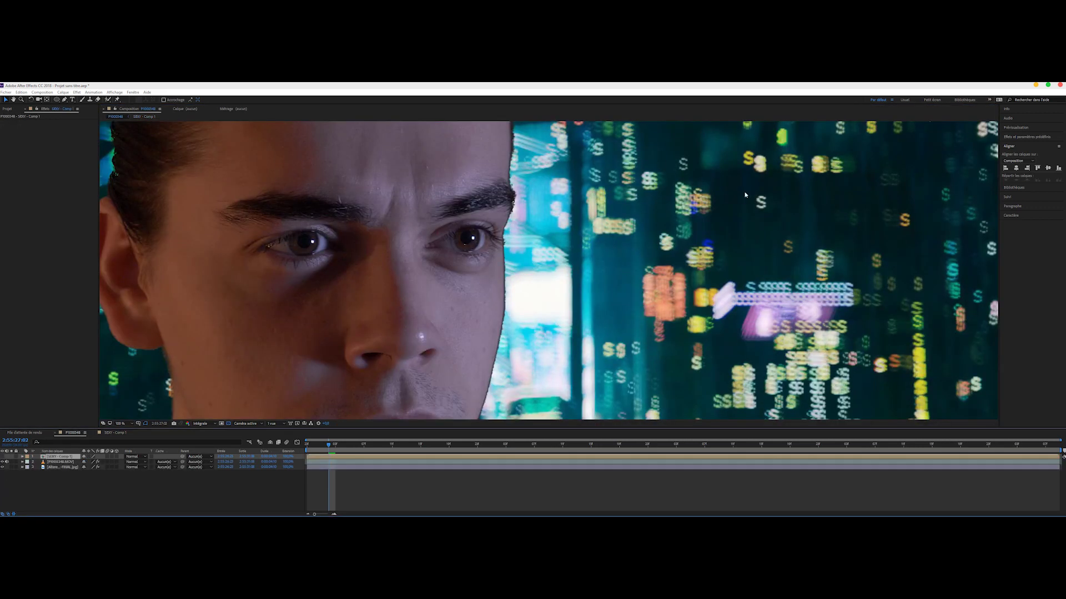
Delete the SEXY - Comp 1 layer from the main composition and select the city background layer
{"action": "scroll", "coordinate": [726, 236], "scroll_direction": "down", "scroll_amount": 4}
{"action": "scroll", "coordinate": [725, 235], "scroll_direction": "up", "scroll_amount": 2}
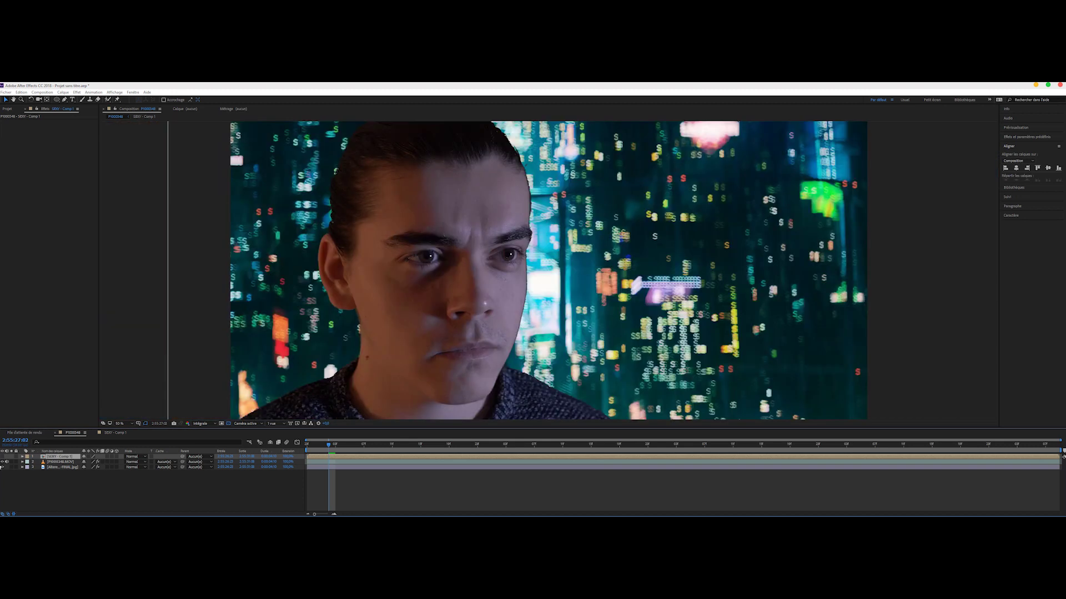
{"action": "key", "text": "Delete"}
{"action": "left_click", "coordinate": [51, 462]}
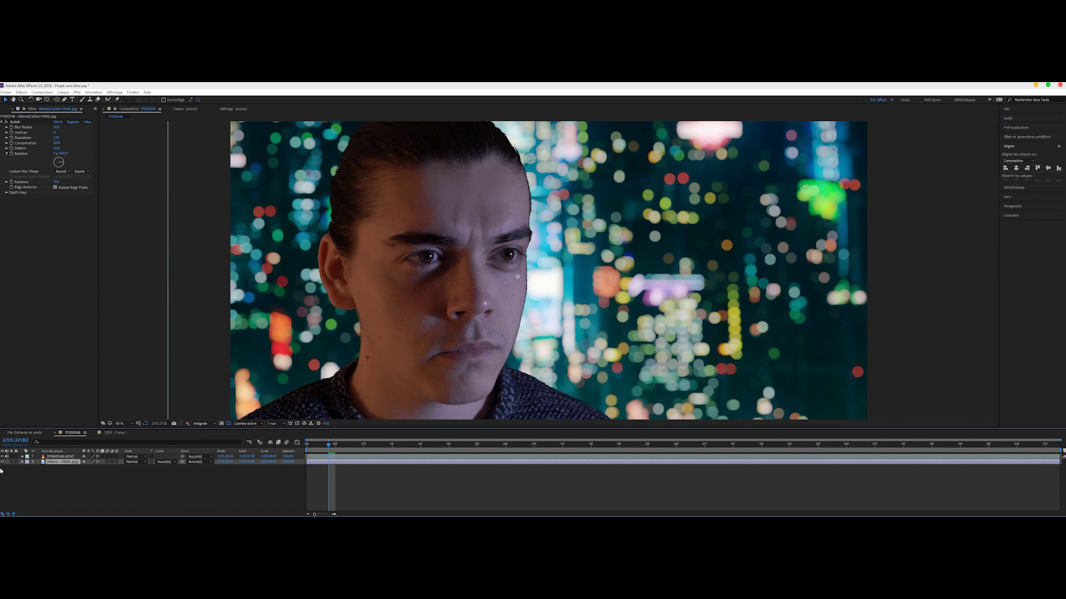
Set the Primatte Keyer background layer on the man's footage to AlteredCarbon-FINAL.jpg
{"action": "left_click", "coordinate": [60, 456]}
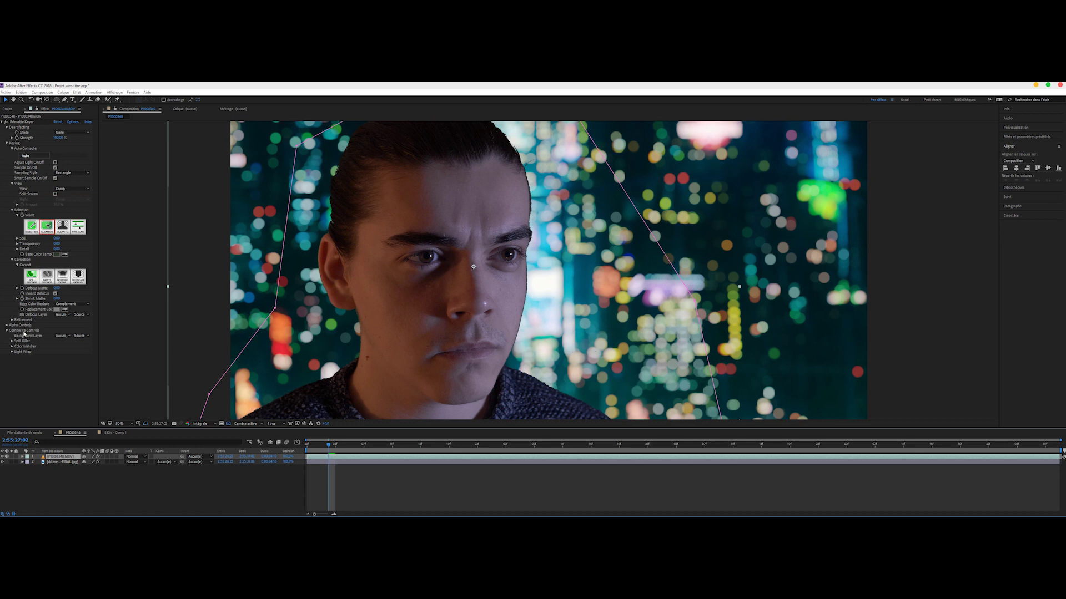
{"action": "left_click", "coordinate": [62, 336]}
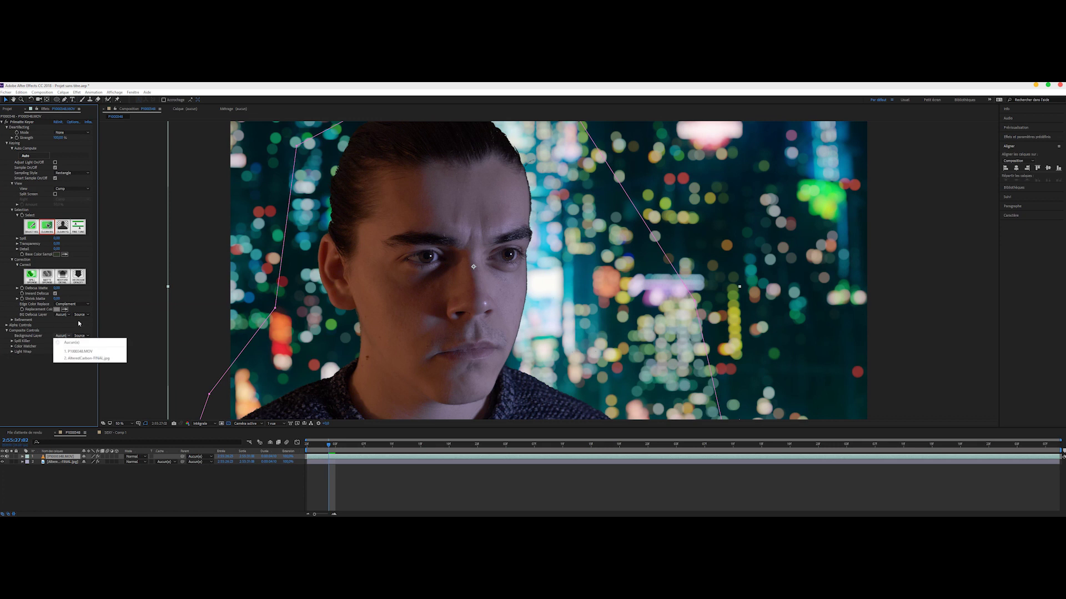
{"action": "left_click", "coordinate": [78, 358]}
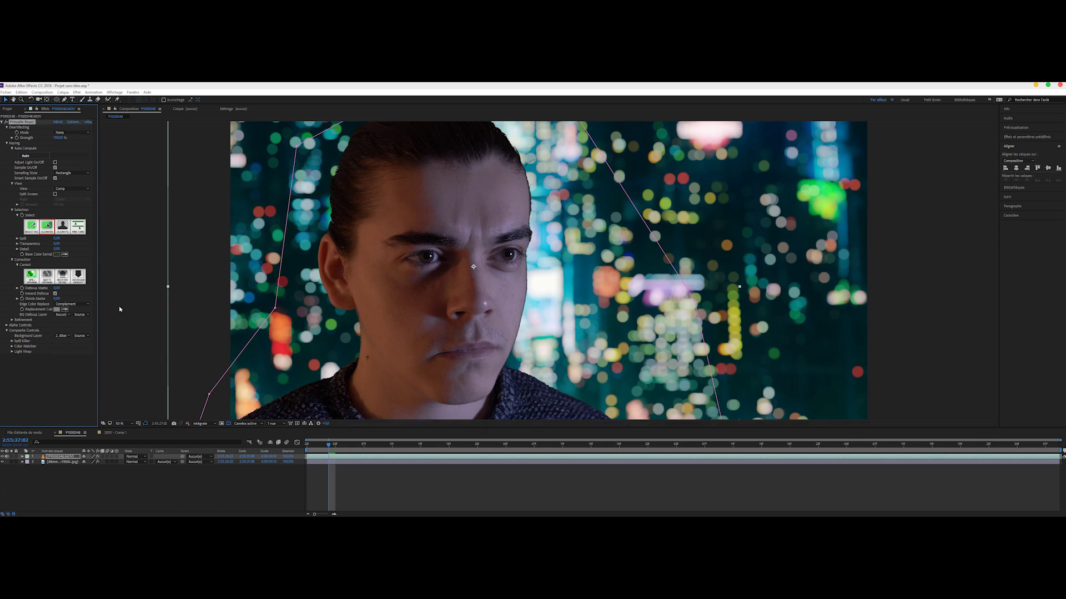
Enable Primatte Keyer's Color Matcher on the man's footage, lower its strength, and fit the composition in the viewer
{"action": "left_click", "coordinate": [11, 346]}
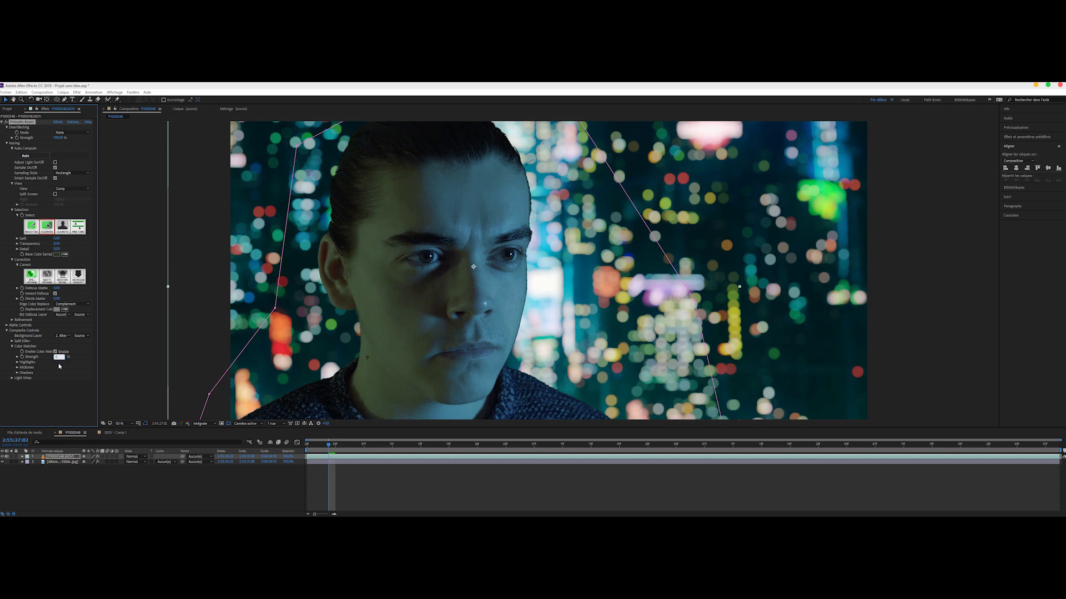
{"action": "left_click_drag", "start_coordinate": [59, 357], "coordinate": [61, 358]}
{"action": "left_click", "coordinate": [143, 477]}
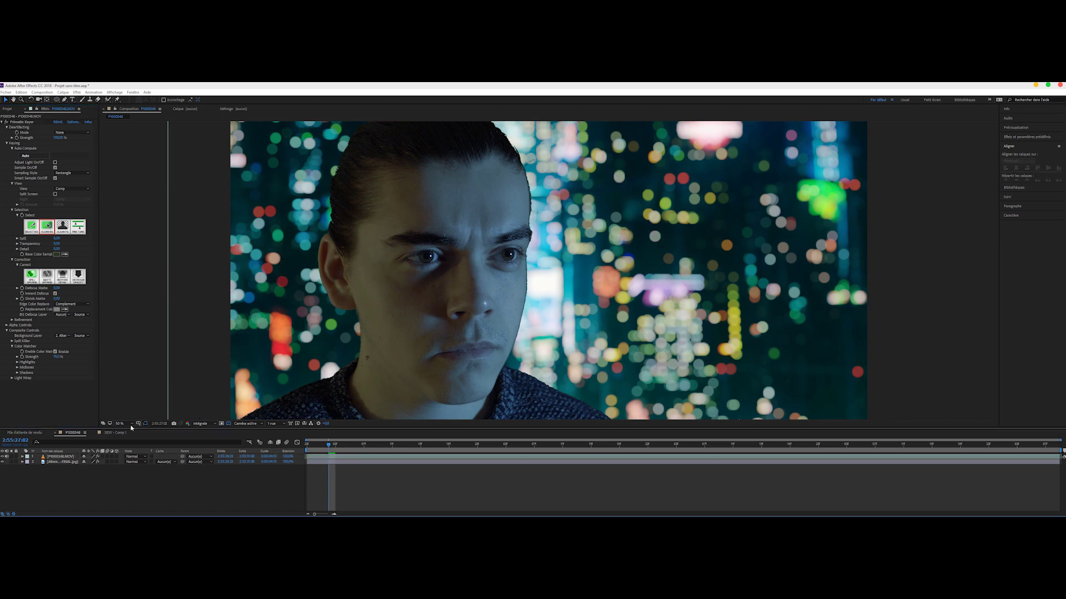
{"action": "left_click", "coordinate": [120, 423]}
{"action": "left_click", "coordinate": [141, 320]}
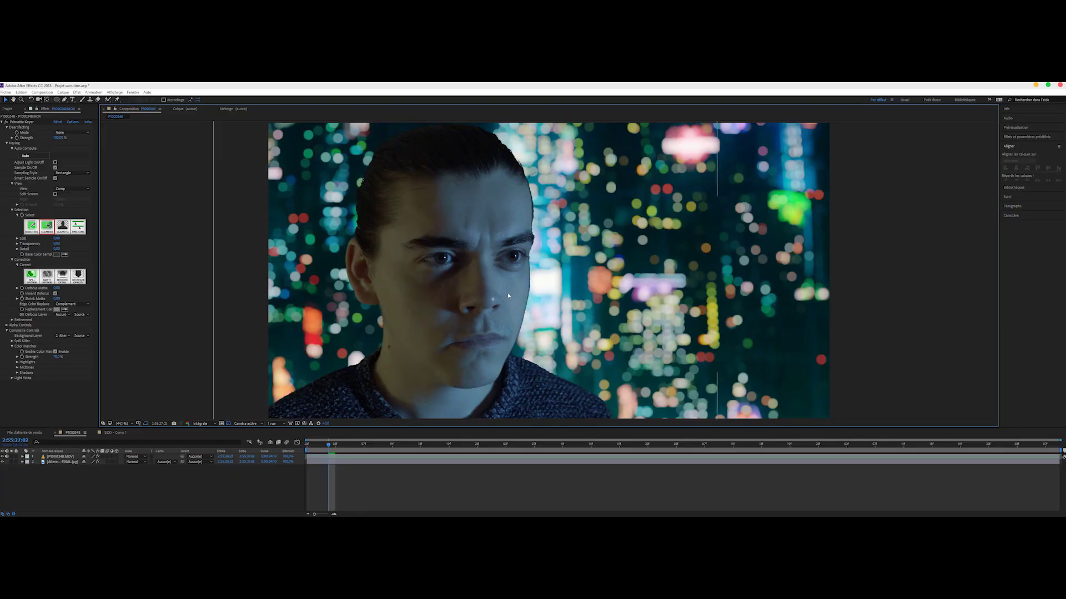
Create an adjustment layer above the keyed footage of the man
{"action": "left_click", "coordinate": [465, 264]}
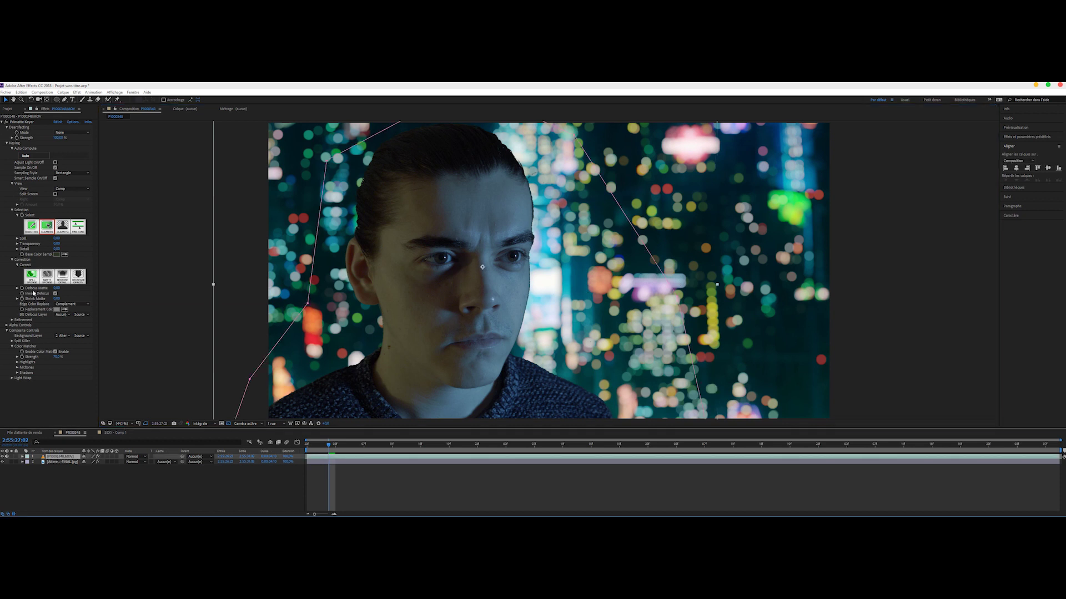
{"action": "left_click", "coordinate": [61, 92]}
{"action": "mouse_move", "coordinate": [111, 99]}
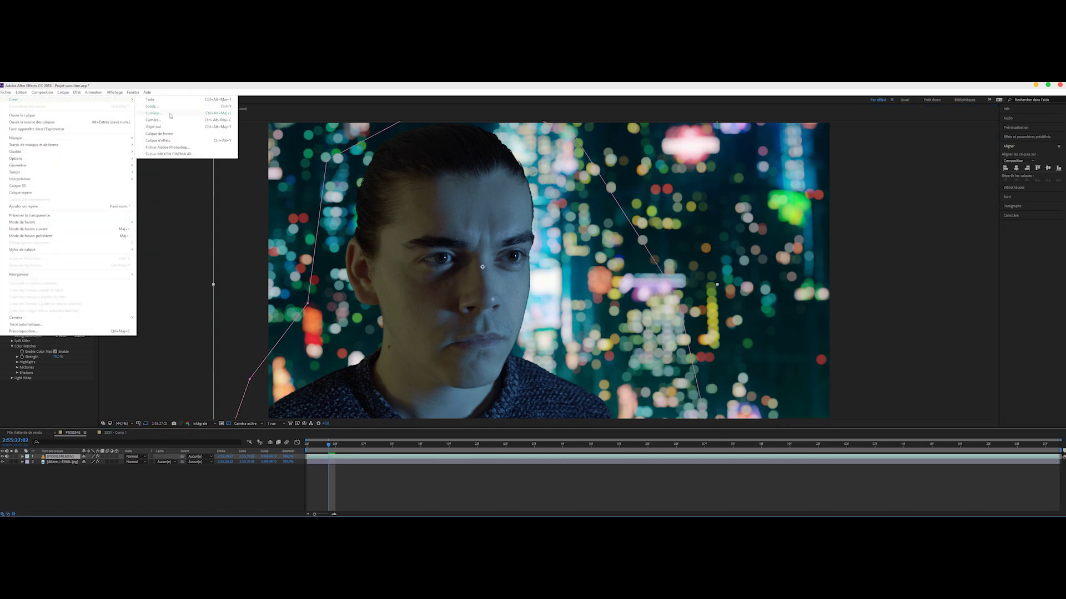
{"action": "left_click", "coordinate": [158, 140]}
Rename the adjustment layer LUEUR, the keyed footage FONDVERT, and the city image layer BACKGROUND
{"action": "right_click", "coordinate": [72, 458]}
{"action": "left_click", "coordinate": [91, 457]}
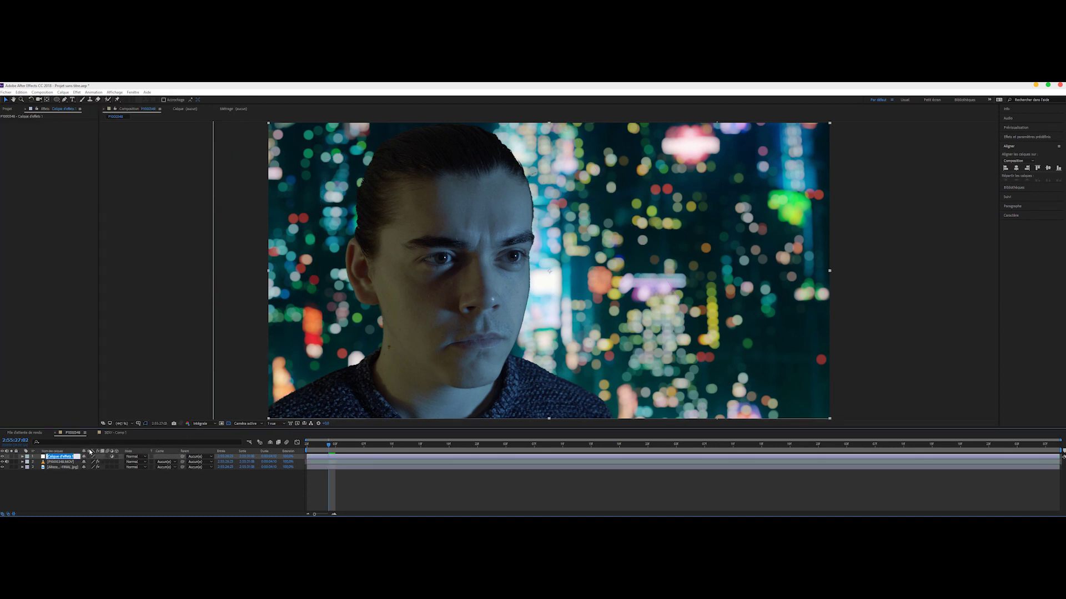
{"action": "key", "text": "Return"}
{"action": "right_click", "coordinate": [60, 461]}
{"action": "left_click", "coordinate": [87, 458]}
{"action": "type", "text": "GON"}
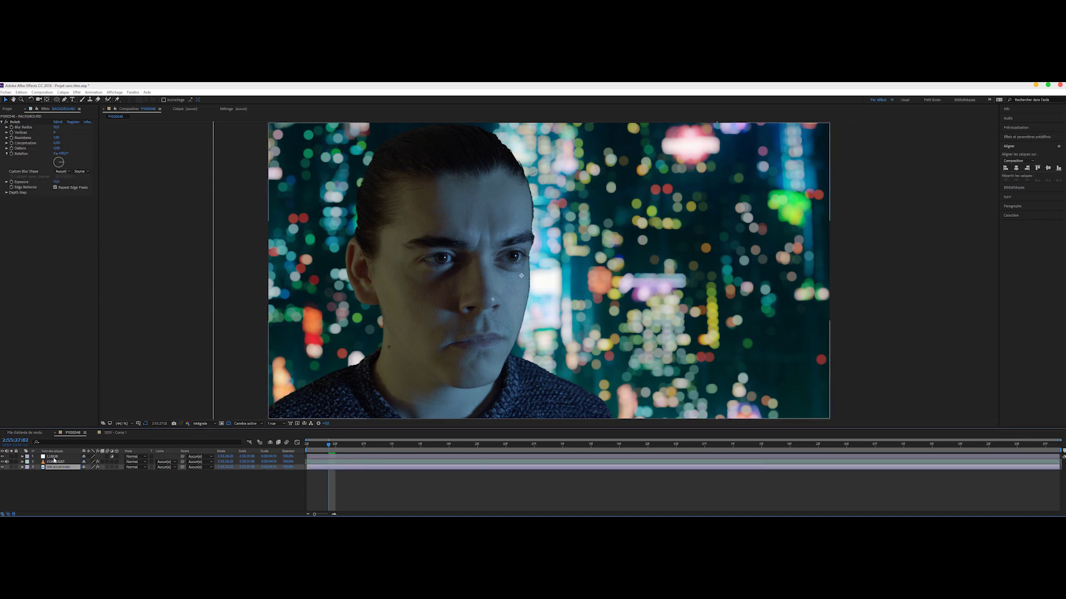
Apply the Lueur diffuse effect to the LUEUR adjustment layer and inspect the glow around the man
{"action": "left_click", "coordinate": [78, 93]}
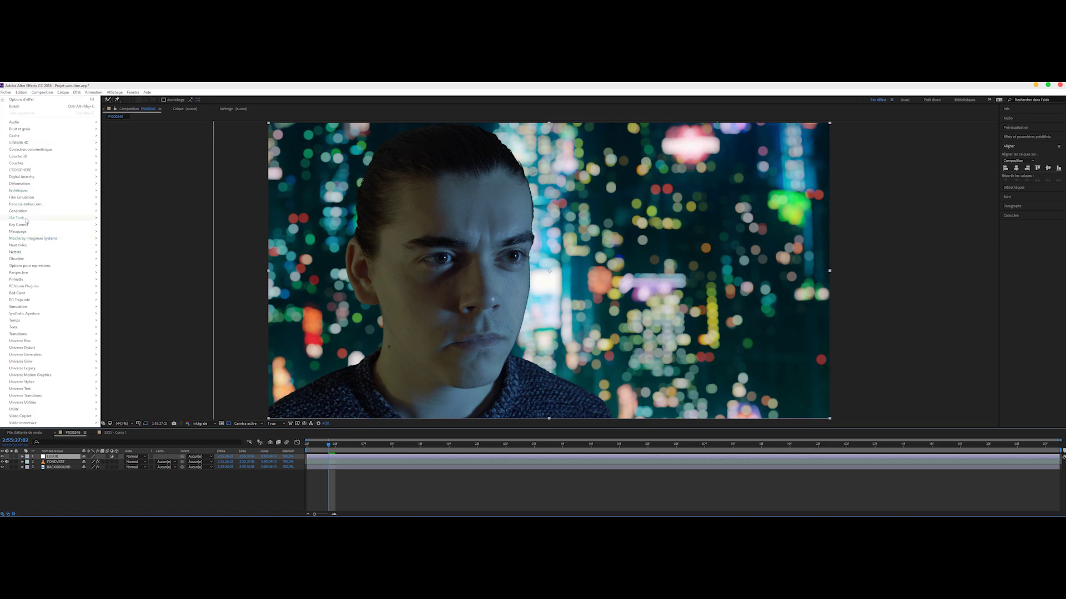
{"action": "mouse_move", "coordinate": [23, 192]}
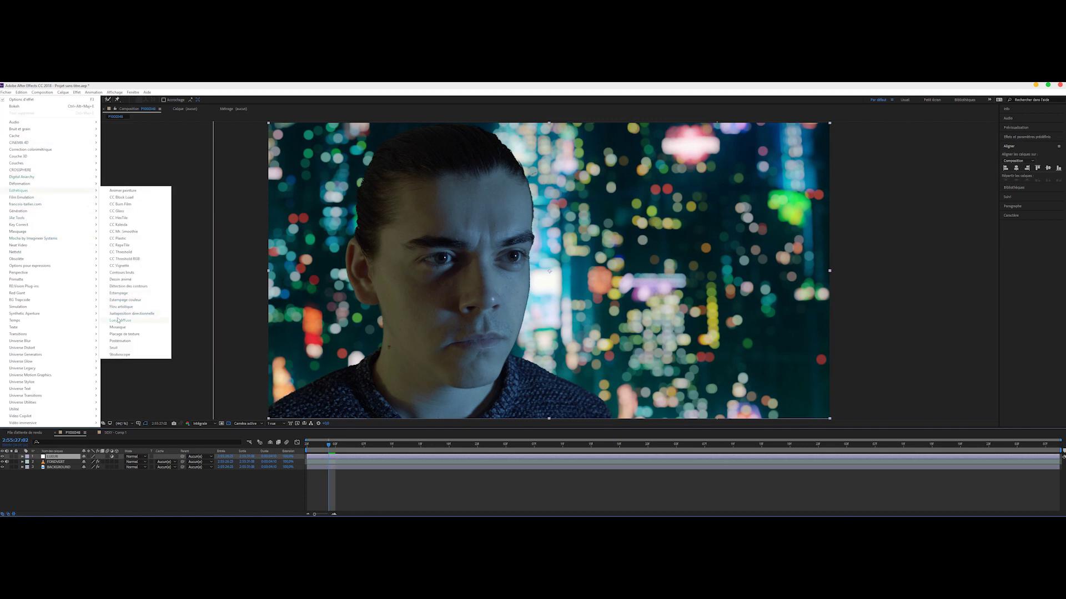
{"action": "left_click", "coordinate": [118, 321]}
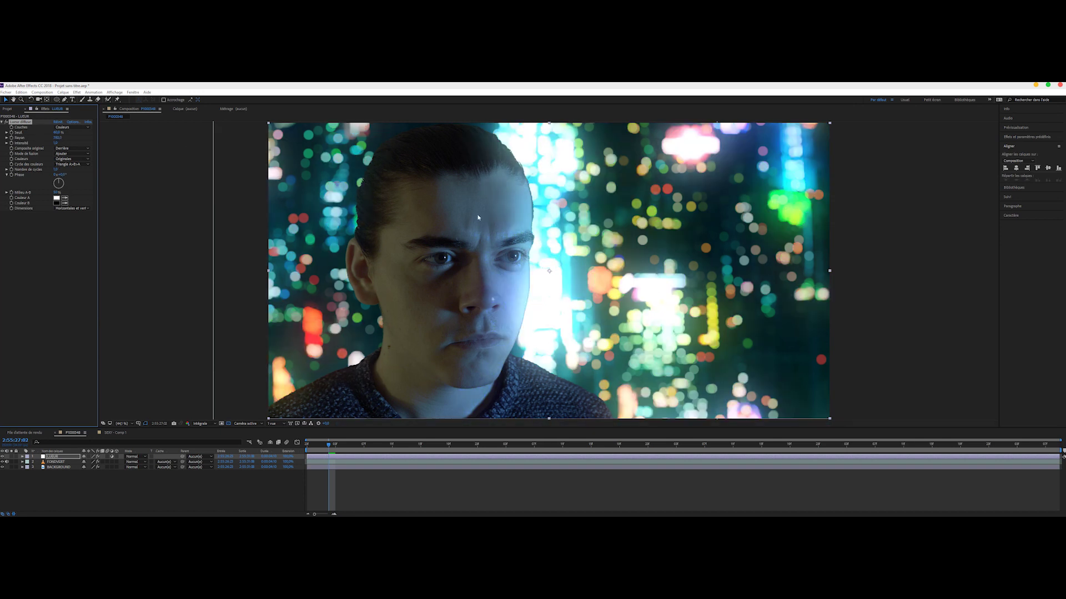
{"action": "key", "text": "period"}
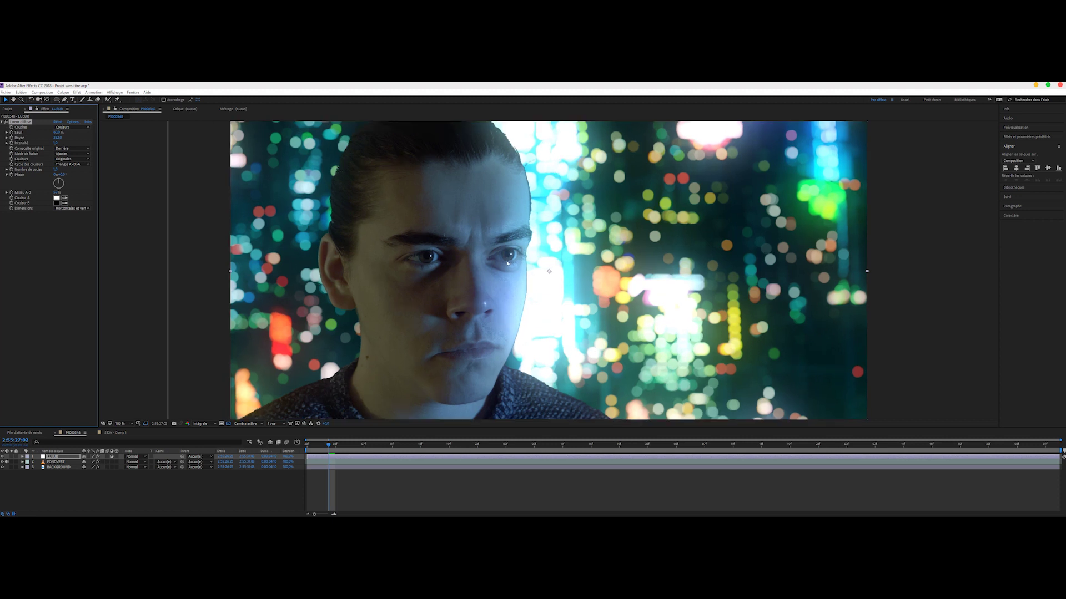
{"action": "key", "text": "comma"}
{"action": "key", "text": "comma"}
{"action": "key", "text": "period"}
{"action": "key", "text": "period"}
Apply the Key Correct Edge Blur effect to FONDVERT to soften the man's outline, and review the whole frame
{"action": "scroll", "coordinate": [481, 305], "scroll_direction": "up", "scroll_amount": 4}
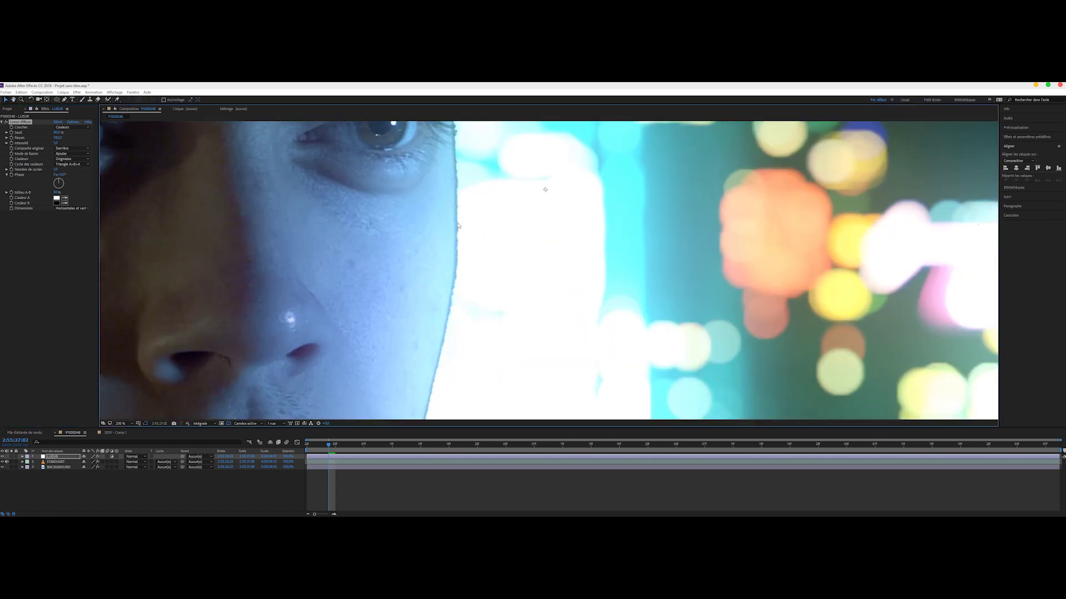
{"action": "left_click", "coordinate": [56, 462]}
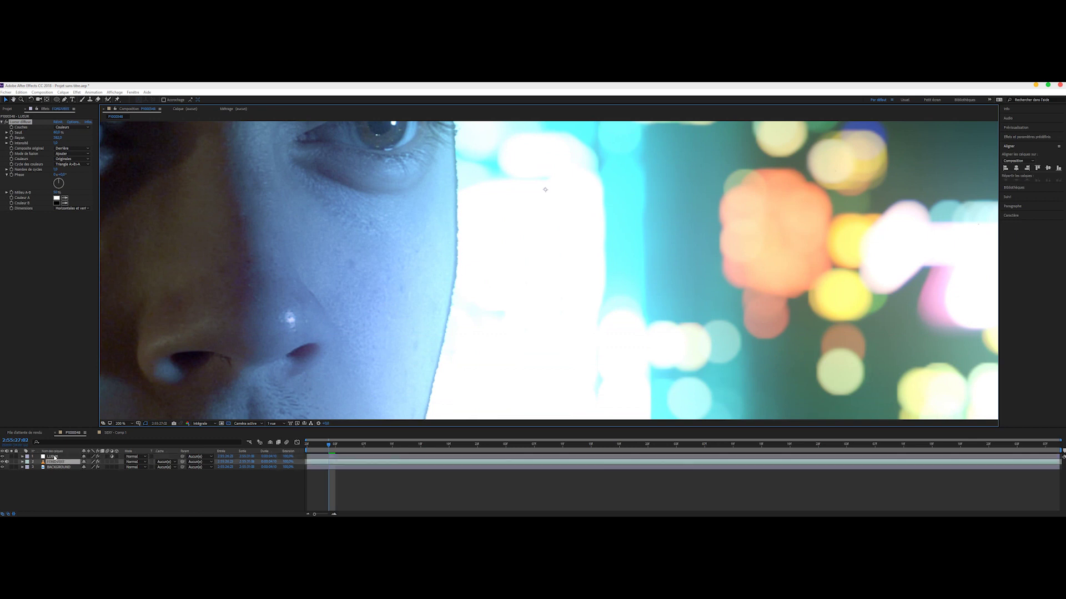
{"action": "left_click", "coordinate": [78, 92]}
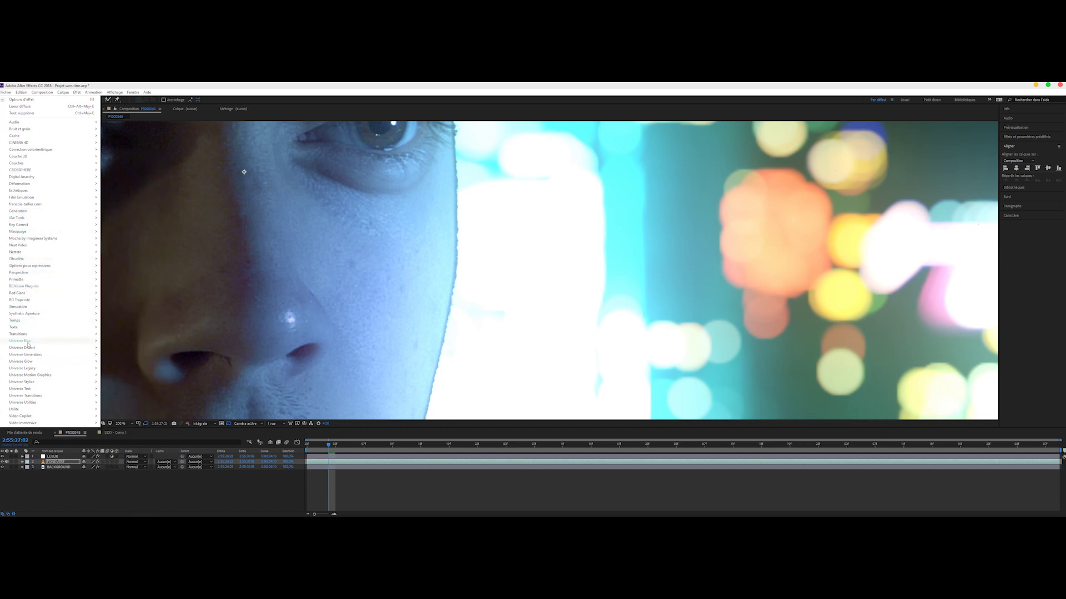
{"action": "mouse_move", "coordinate": [20, 224]}
{"action": "left_click", "coordinate": [119, 252]}
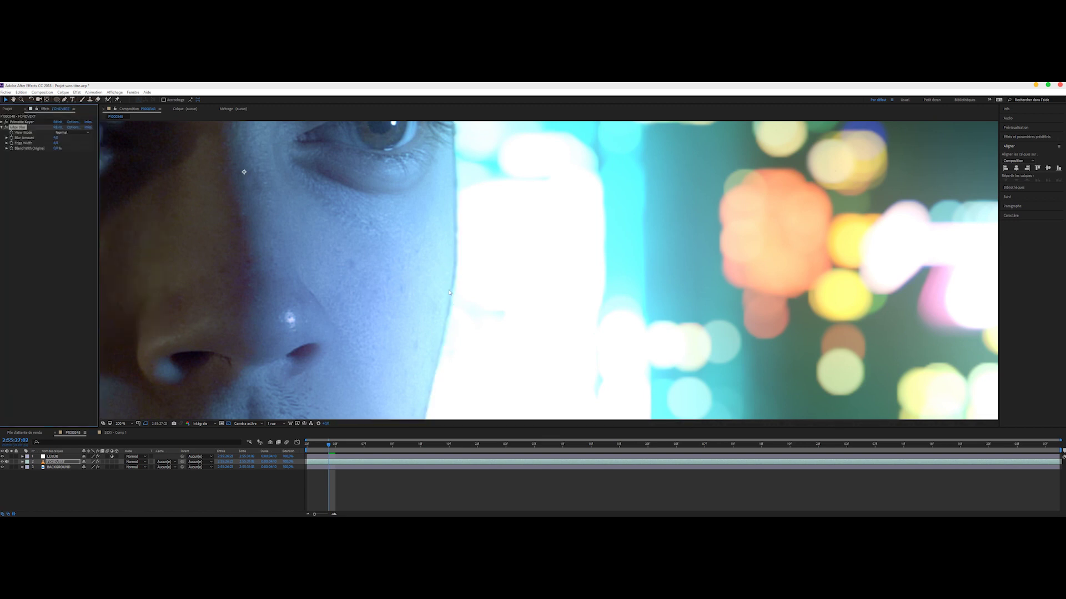
{"action": "scroll", "coordinate": [480, 268], "scroll_direction": "down", "scroll_amount": 1}
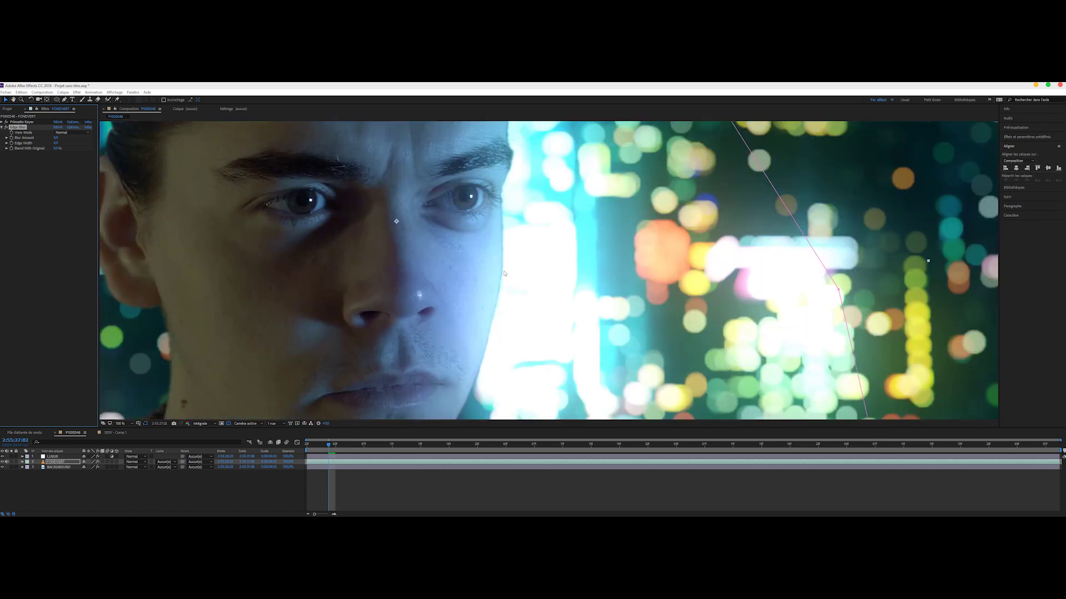
{"action": "scroll", "coordinate": [506, 263], "scroll_direction": "down", "scroll_amount": 2}
{"action": "key", "text": "period"}
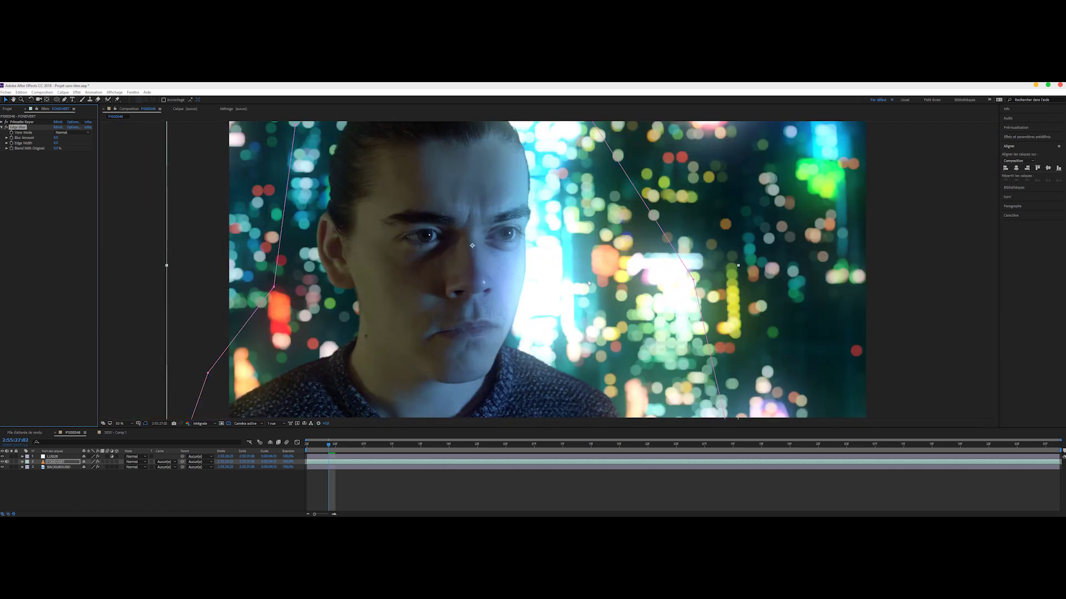
{"action": "key", "text": "ctrl+Down"}
{"action": "left_click", "coordinate": [120, 424]}
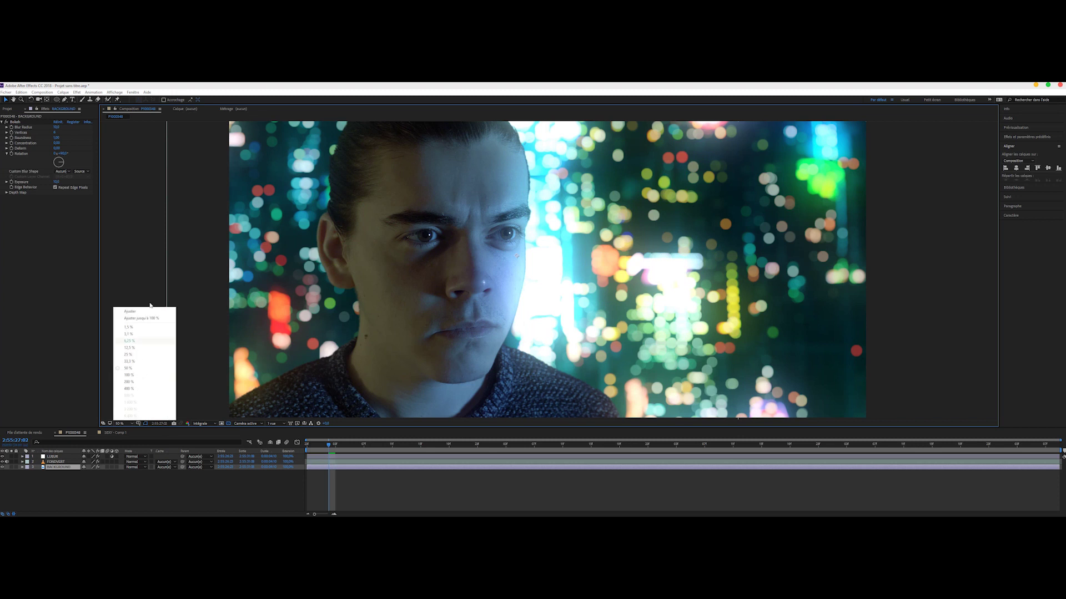
{"action": "left_click", "coordinate": [146, 320]}
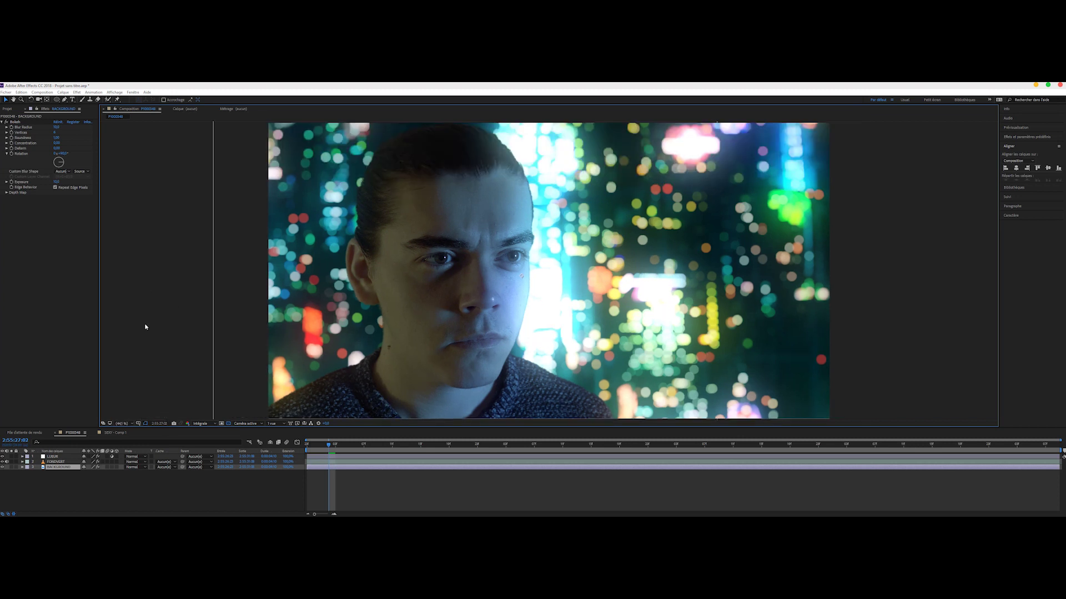
Turn the FONDVERT and BACKGROUND layers into 3D layers and hide the LUEUR layer
{"action": "left_click", "coordinate": [52, 456]}
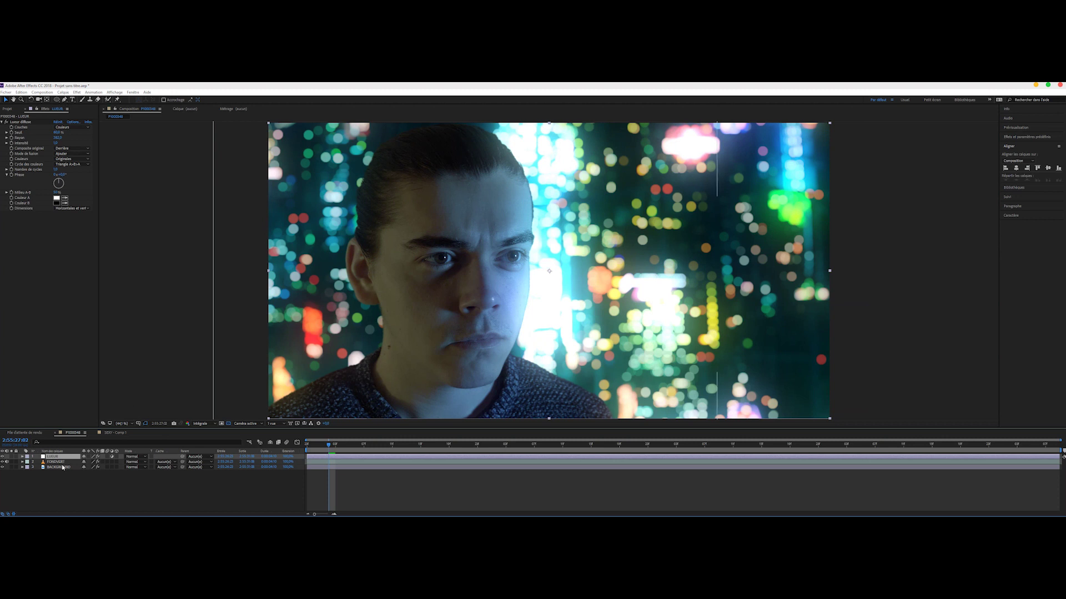
{"action": "left_click", "coordinate": [60, 467]}
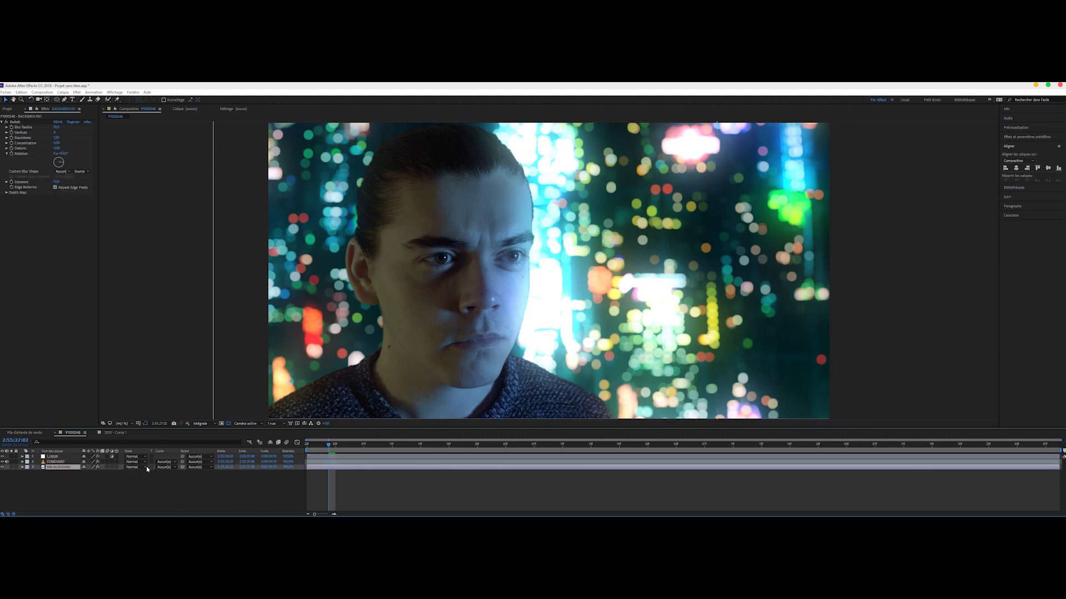
{"action": "left_click", "coordinate": [116, 467]}
{"action": "left_click", "coordinate": [2, 456]}
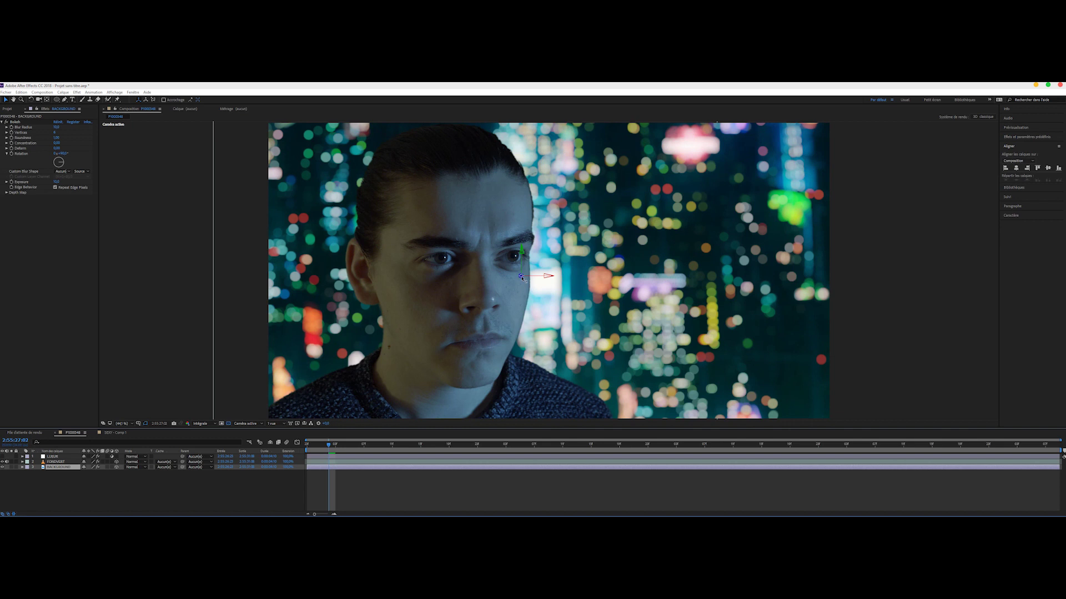
Push the BACKGROUND layer far back in depth behind the man and enlarge it beyond the frame's edges
{"action": "left_click_drag", "start_coordinate": [511, 287], "coordinate": [543, 278]}
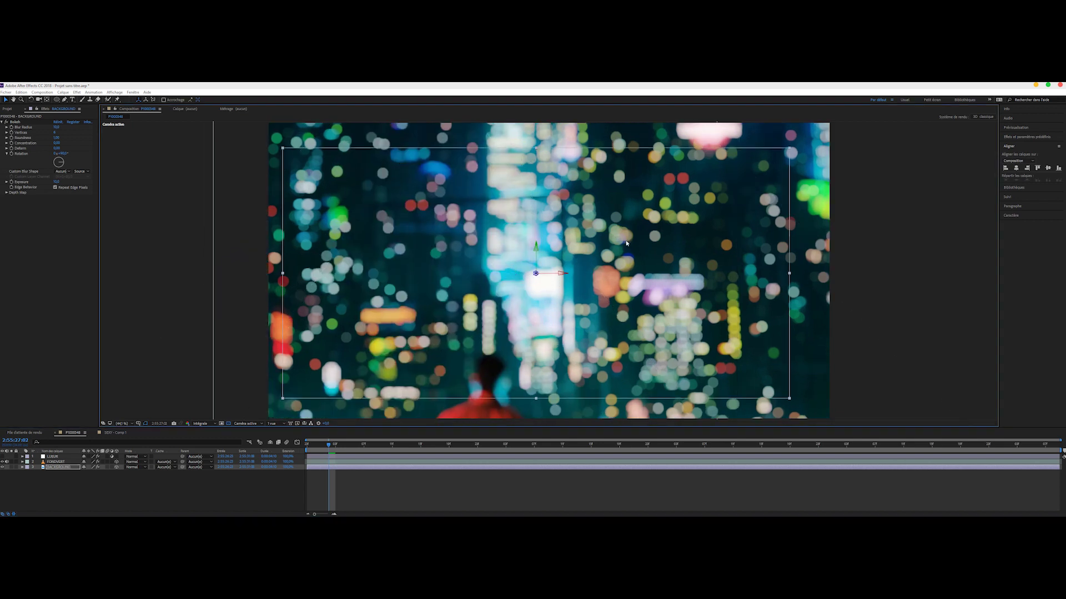
{"action": "left_click_drag", "start_coordinate": [652, 208], "coordinate": [730, 158]}
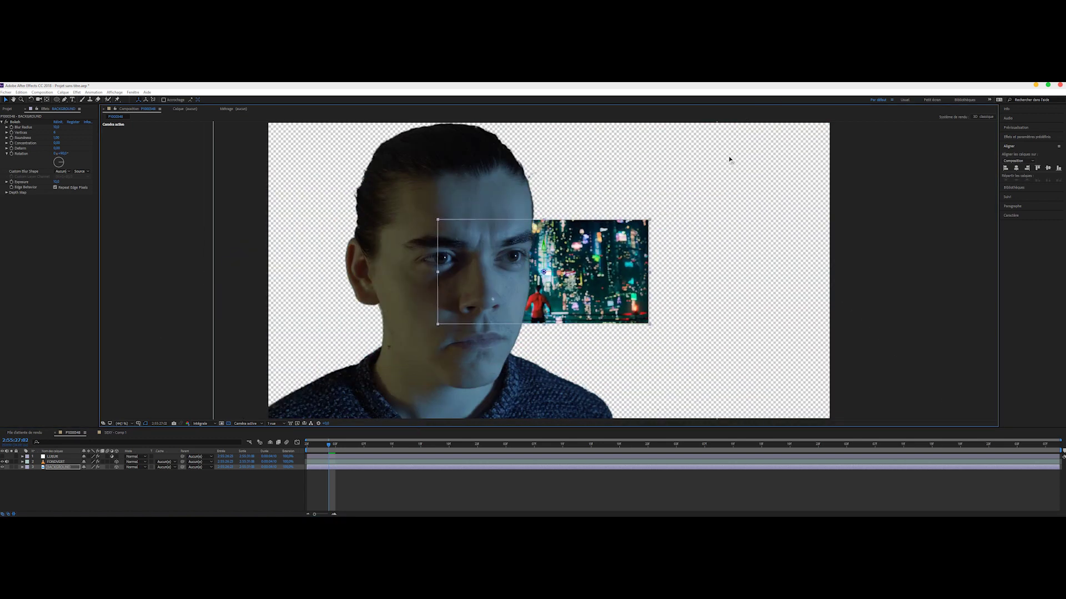
{"action": "key", "text": "comma"}
{"action": "key", "text": "comma"}
{"action": "key", "text": "comma"}
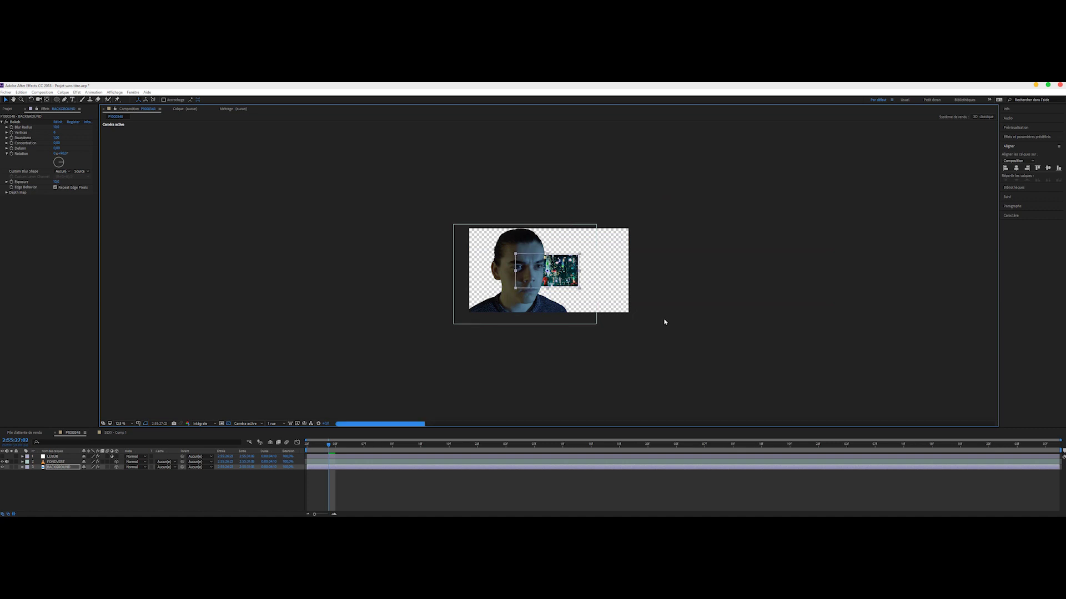
{"action": "left_click_drag", "start_coordinate": [694, 336], "coordinate": [752, 352]}
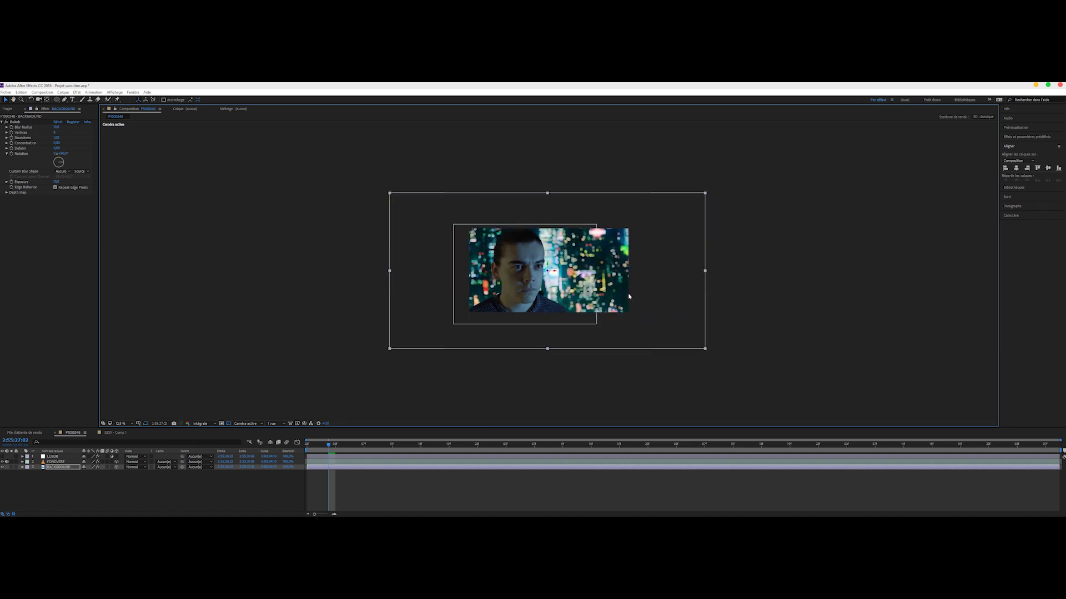
Create a two-node camera with the 50 mm preset
{"action": "key", "text": "period"}
{"action": "left_click", "coordinate": [63, 92]}
{"action": "mouse_move", "coordinate": [83, 98]}
{"action": "left_click", "coordinate": [218, 120]}
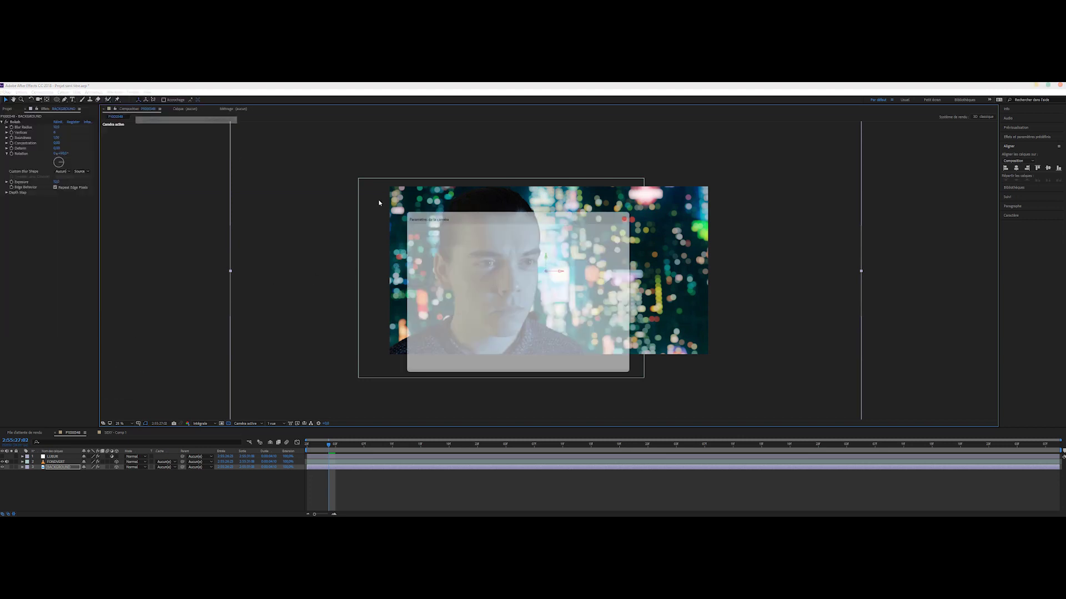
{"action": "left_click", "coordinate": [580, 363]}
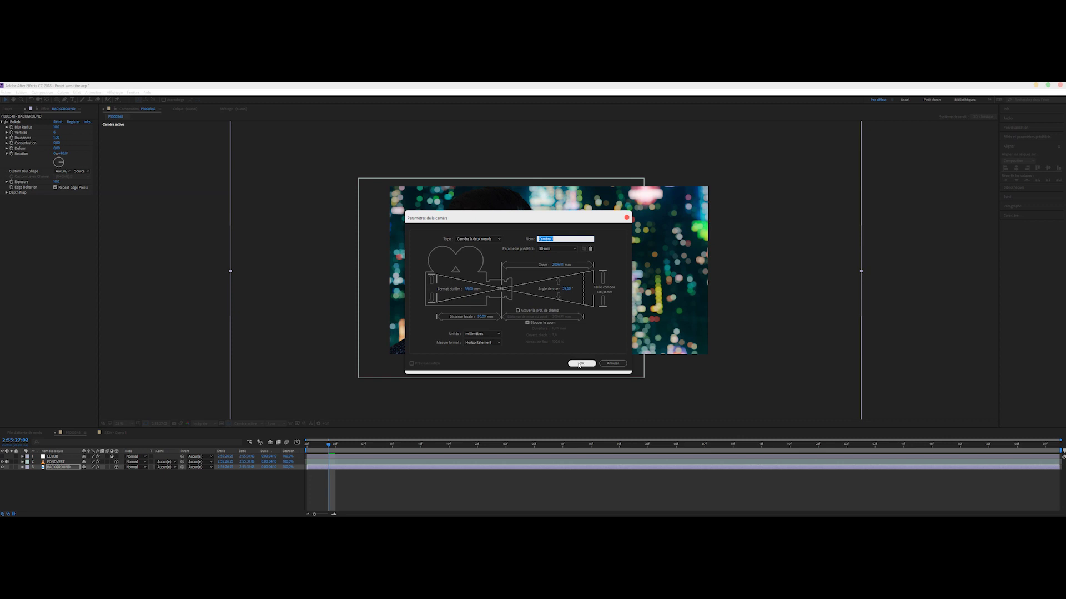
Keyframe the camera's position at the start of the composition and orbit the camera slightly around the man
{"action": "left_click", "coordinate": [314, 447]}
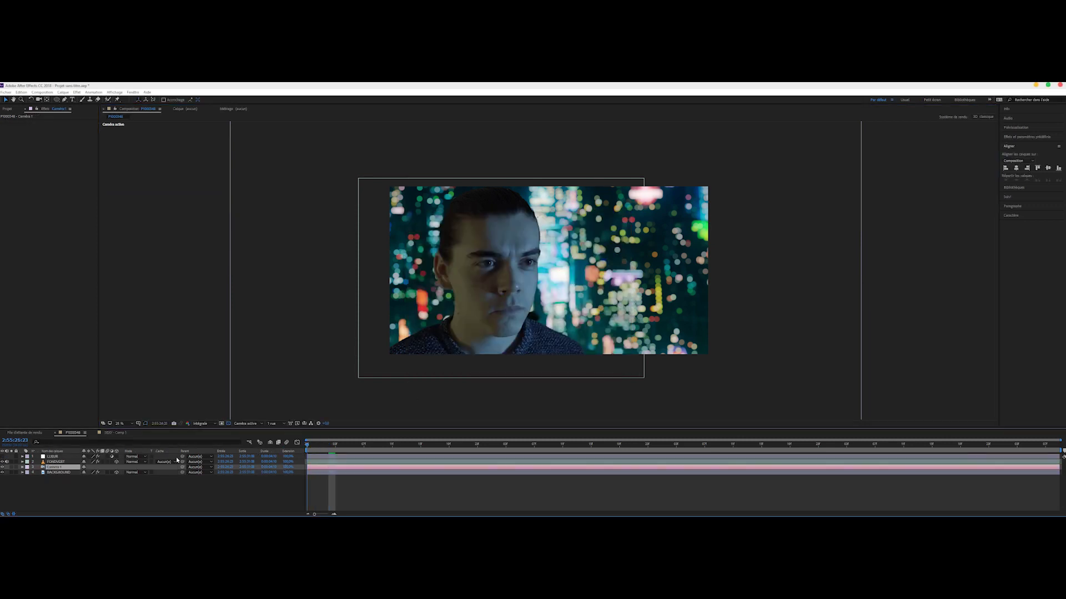
{"action": "key", "text": "p"}
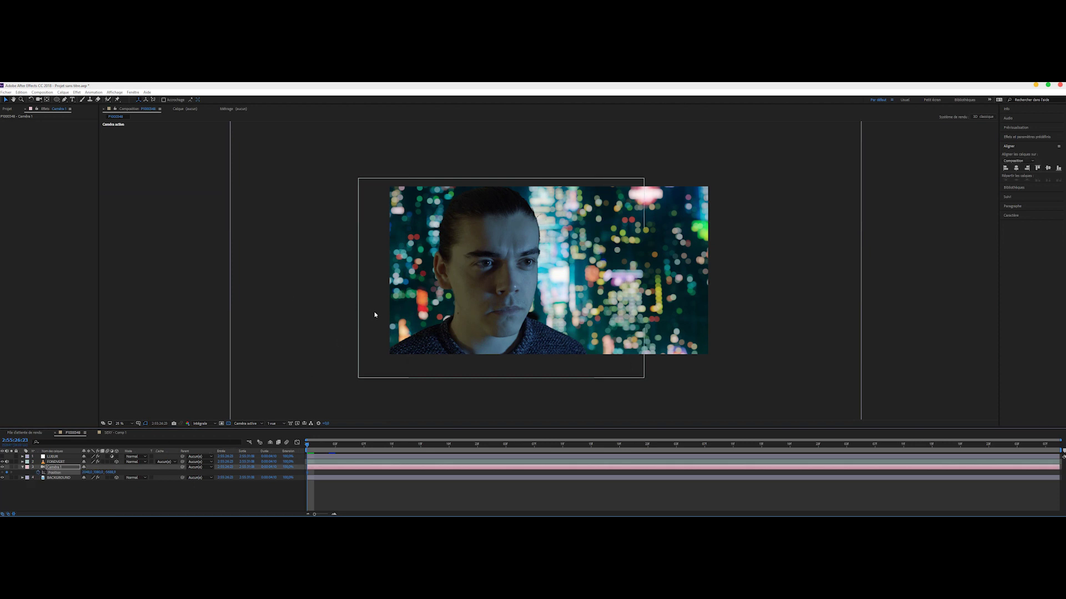
{"action": "key", "text": "c"}
{"action": "key", "text": "period"}
{"action": "key", "text": "period"}
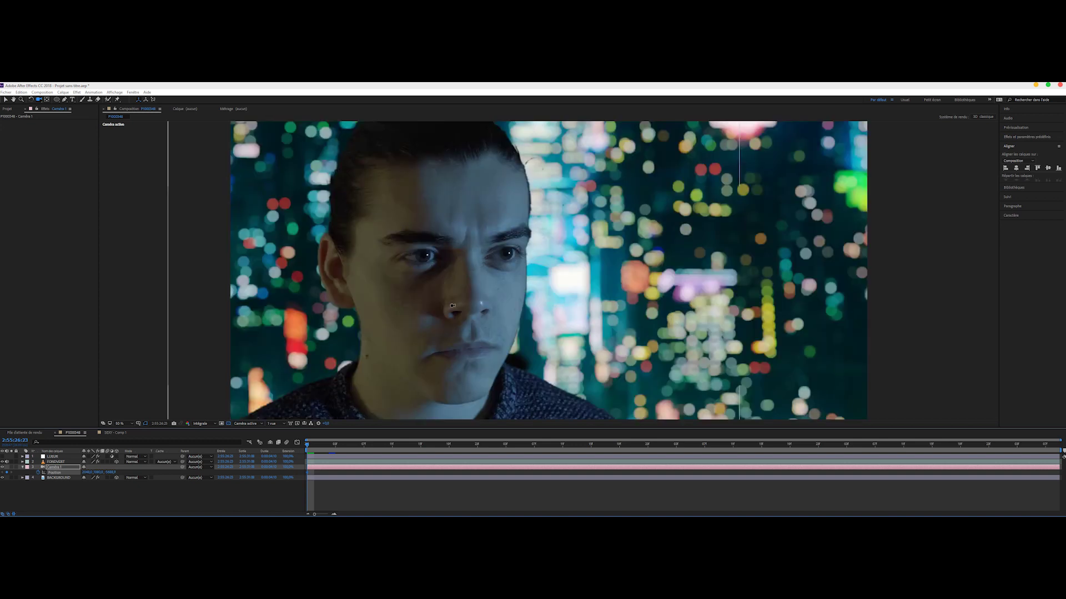
{"action": "key", "text": "comma"}
{"action": "left_click_drag", "start_coordinate": [363, 391], "coordinate": [431, 324]}
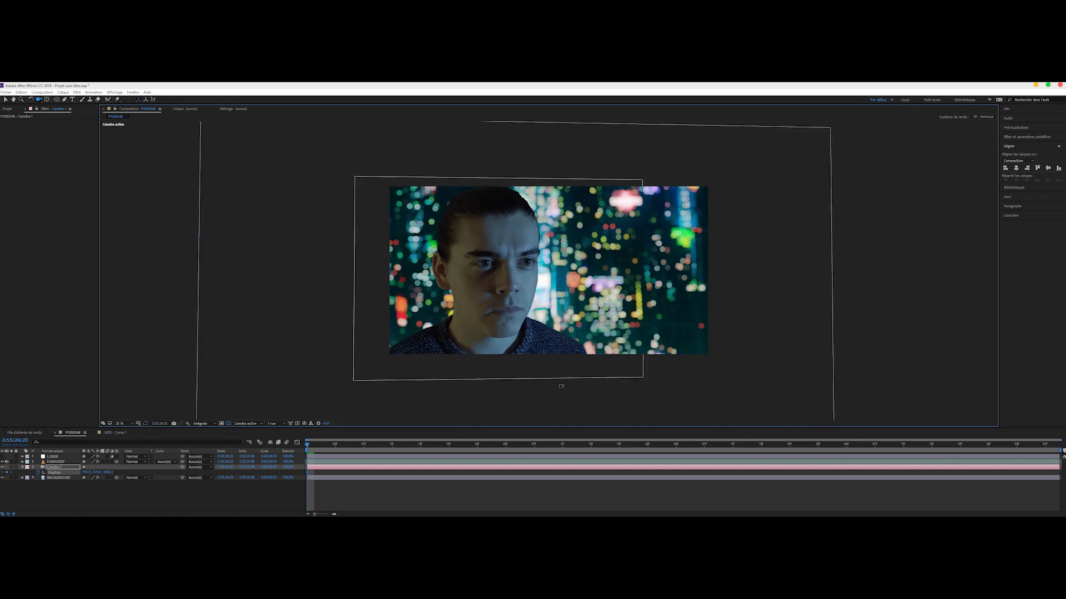
Orbit the camera slightly around the man at the end of the composition to set a second position keyframe
{"action": "left_click", "coordinate": [1056, 444]}
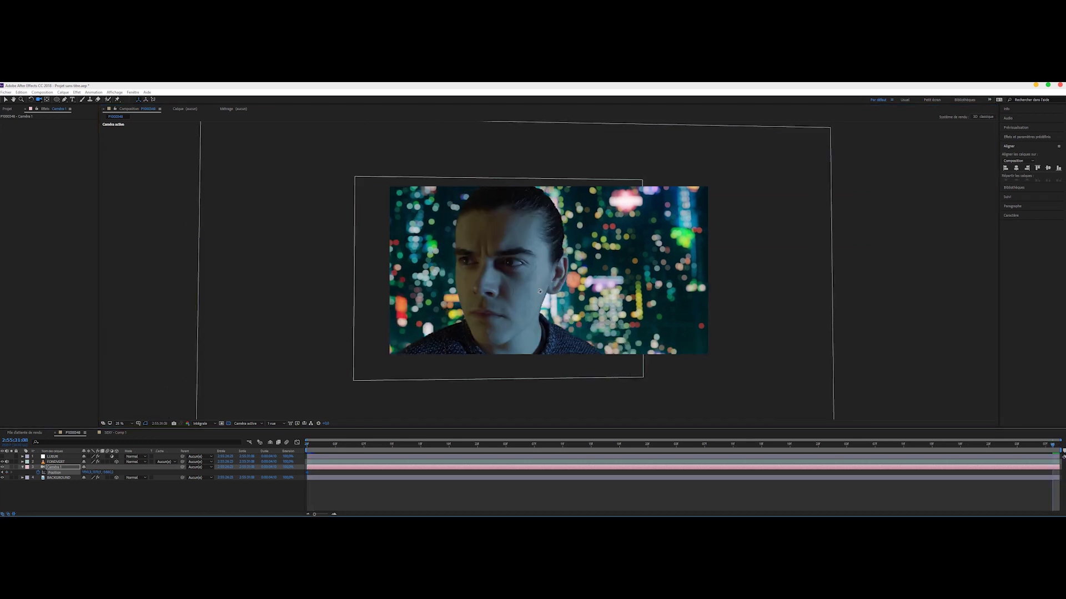
{"action": "mouse_move", "coordinate": [539, 291]}
{"action": "left_mouse_down"}
{"action": "mouse_move", "coordinate": [516, 300]}
{"action": "mouse_move", "coordinate": [538, 291]}
{"action": "left_mouse_up"}
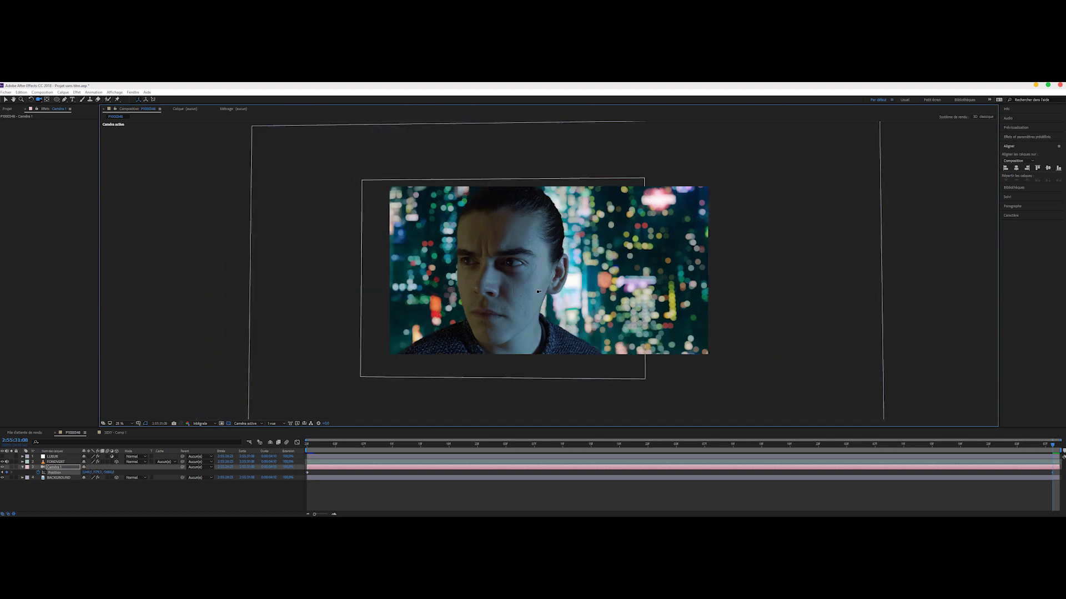
{"action": "left_click", "coordinate": [486, 445]}
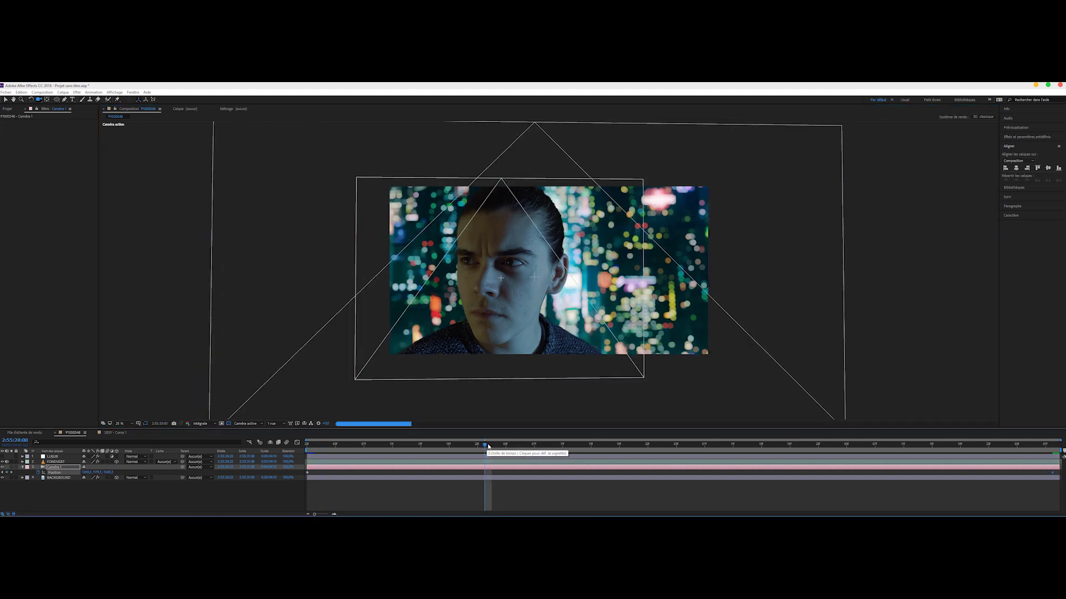
Enable motion blur on the FONDVERT and BACKGROUND layers and for the whole composition
{"action": "left_click", "coordinate": [492, 304]}
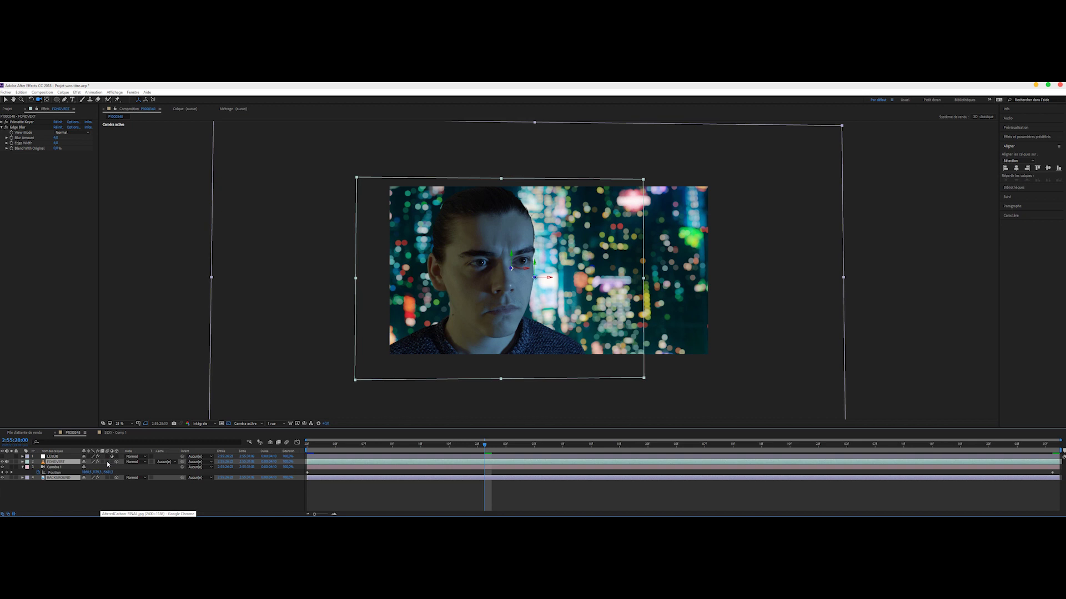
{"action": "left_click", "coordinate": [288, 443]}
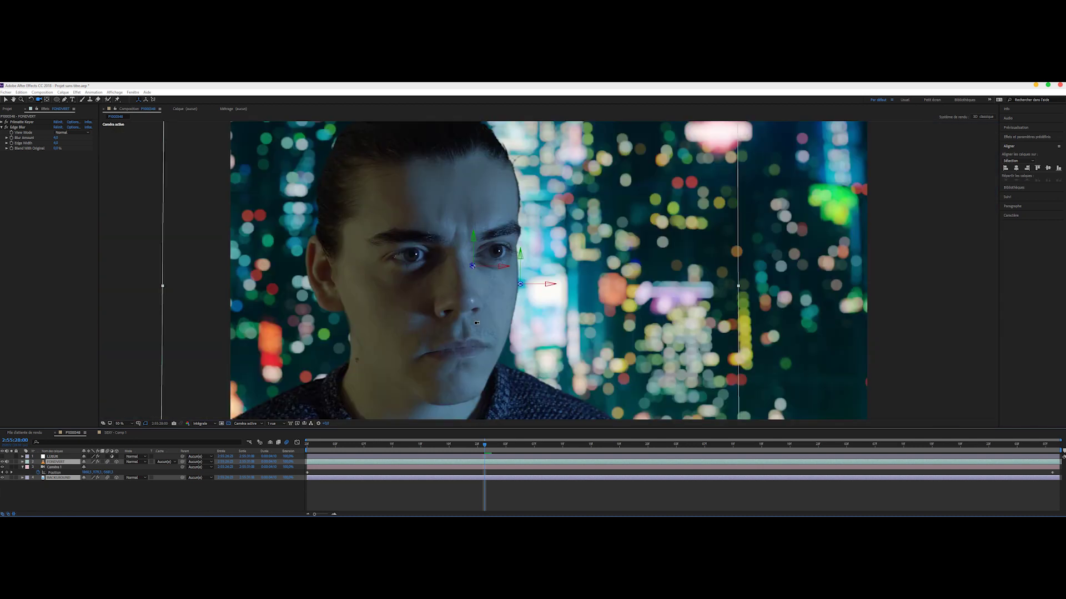
{"action": "key", "text": "v"}
{"action": "left_click", "coordinate": [487, 371]}
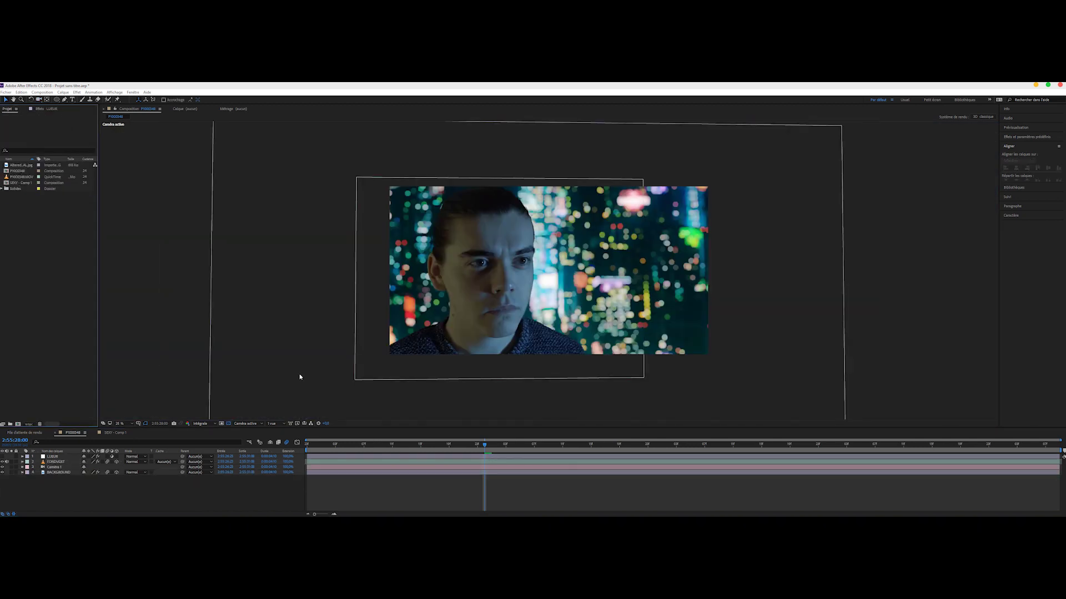
Add an adjustment layer above LUEUR with a Curves effect and bend the RGB curve downward to darken the image
{"action": "left_click", "coordinate": [56, 456]}
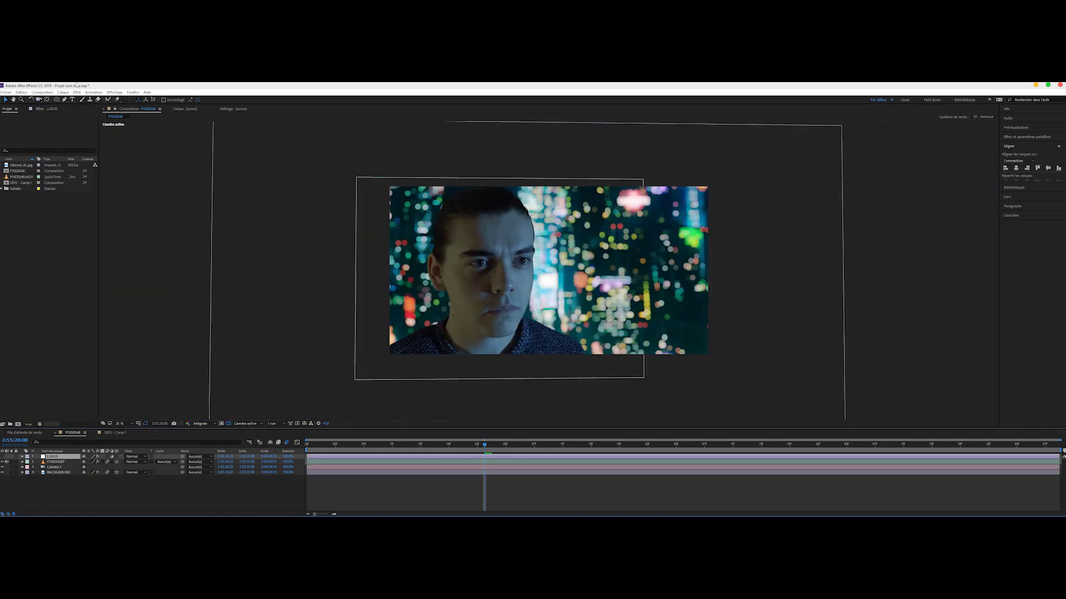
{"action": "left_click", "coordinate": [62, 92]}
{"action": "mouse_move", "coordinate": [61, 99]}
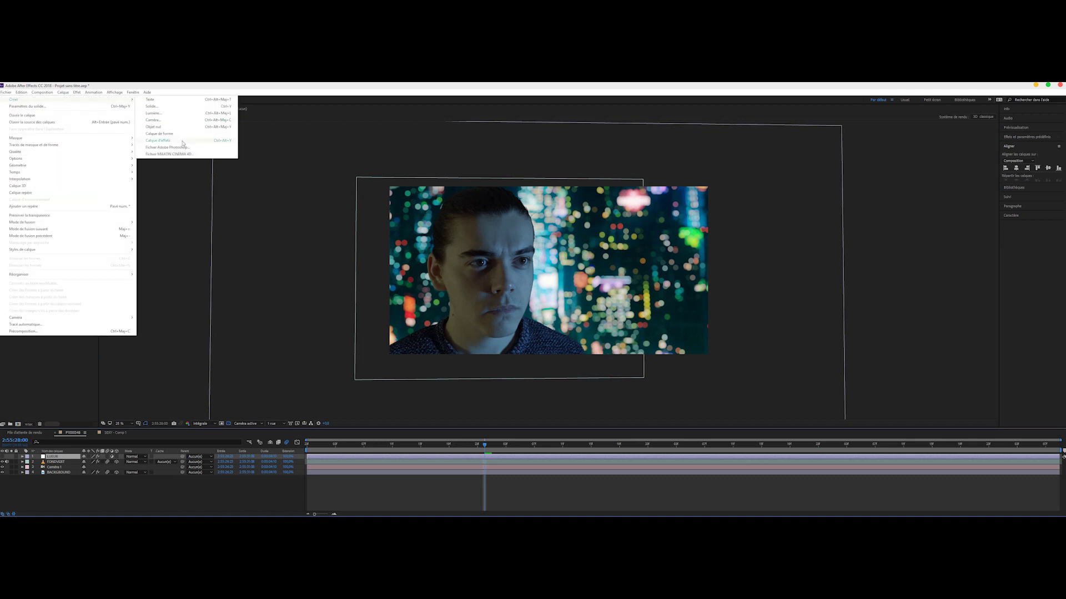
{"action": "left_click", "coordinate": [183, 143]}
{"action": "left_click", "coordinate": [77, 92]}
{"action": "mouse_move", "coordinate": [61, 150]}
{"action": "left_click", "coordinate": [132, 249]}
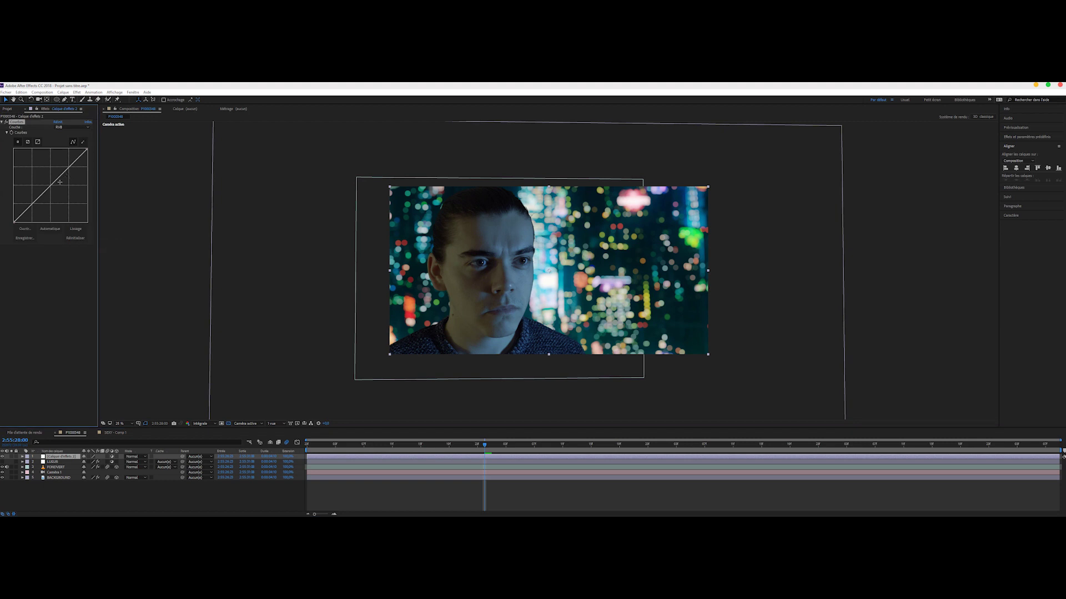
{"action": "left_click_drag", "start_coordinate": [58, 184], "coordinate": [61, 195]}
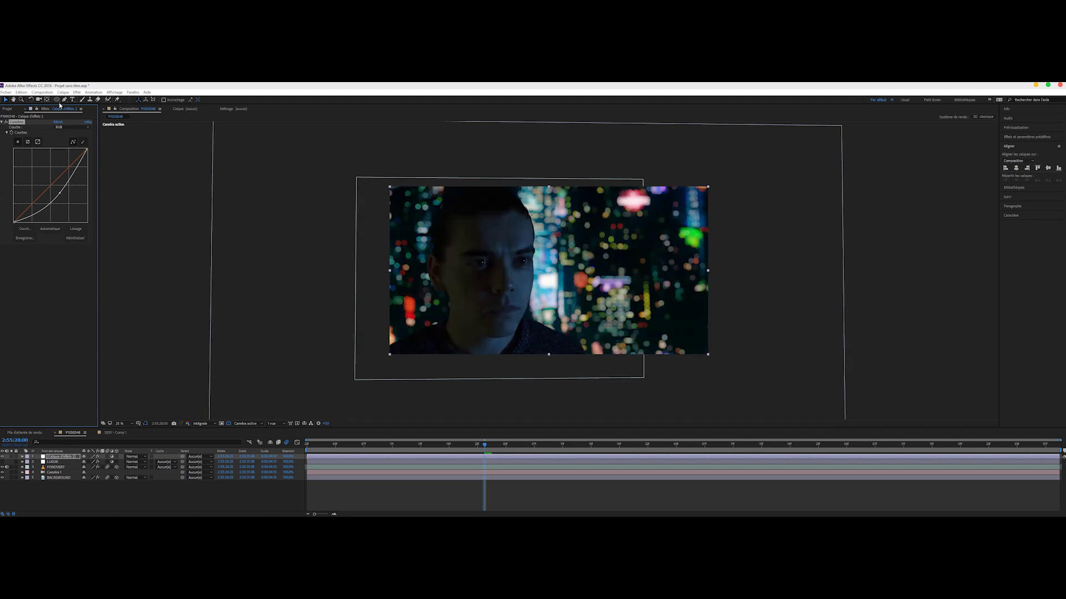
Add a full-frame elliptical mask to the darkening adjustment layer and set its mode to subtract
{"action": "double_click", "coordinate": [58, 101]}
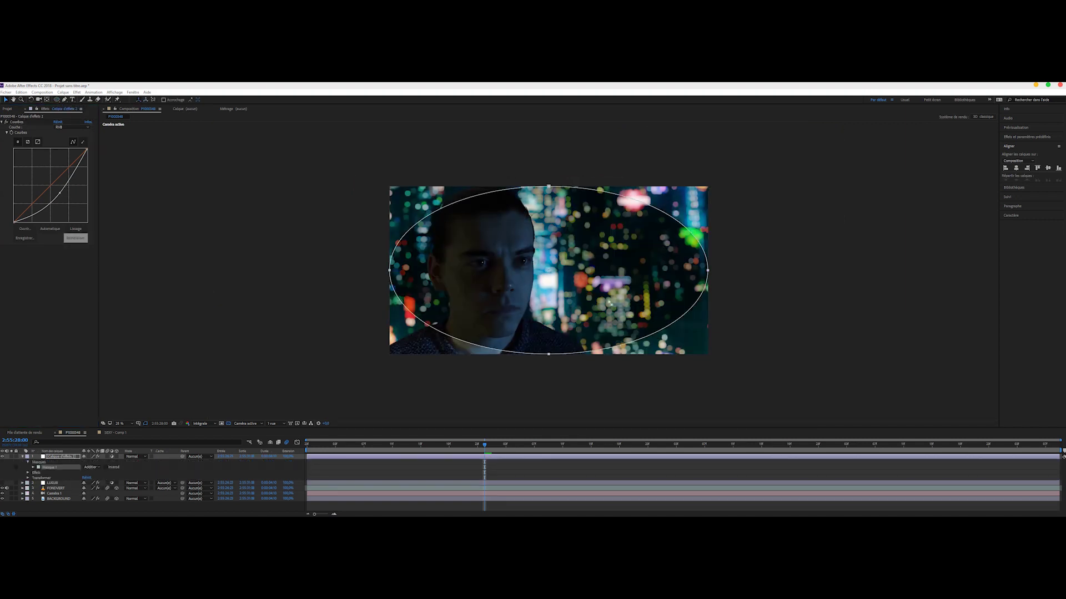
{"action": "left_click", "coordinate": [96, 469]}
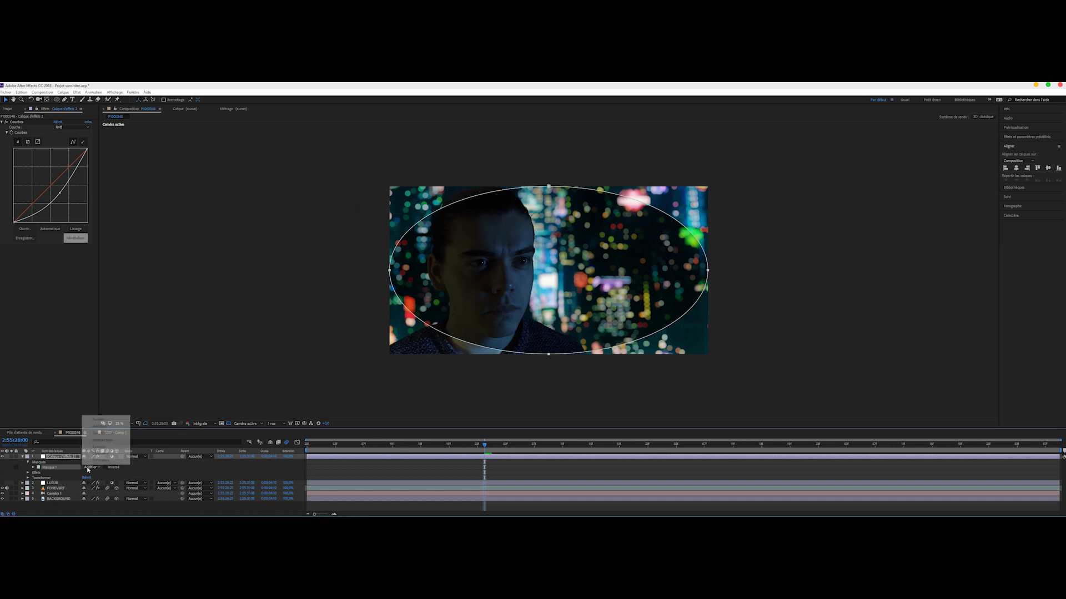
{"action": "left_click", "coordinate": [101, 437]}
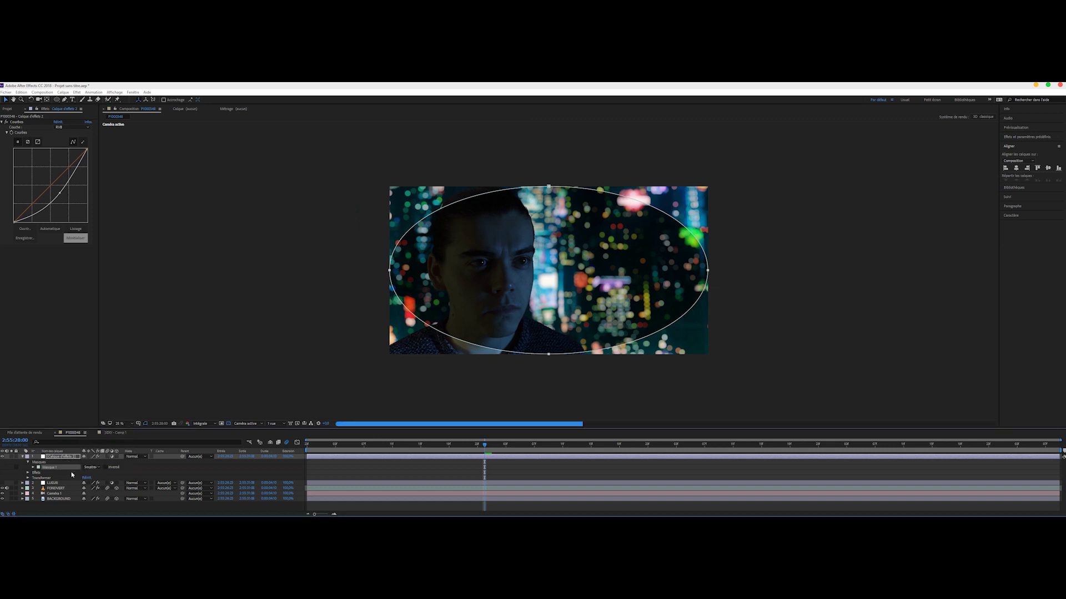
Set the ellipse mask's feather to 500 pixels to form a soft vignette
{"action": "left_click", "coordinate": [63, 457]}
{"action": "key", "text": "m"}
{"action": "key", "text": "m"}
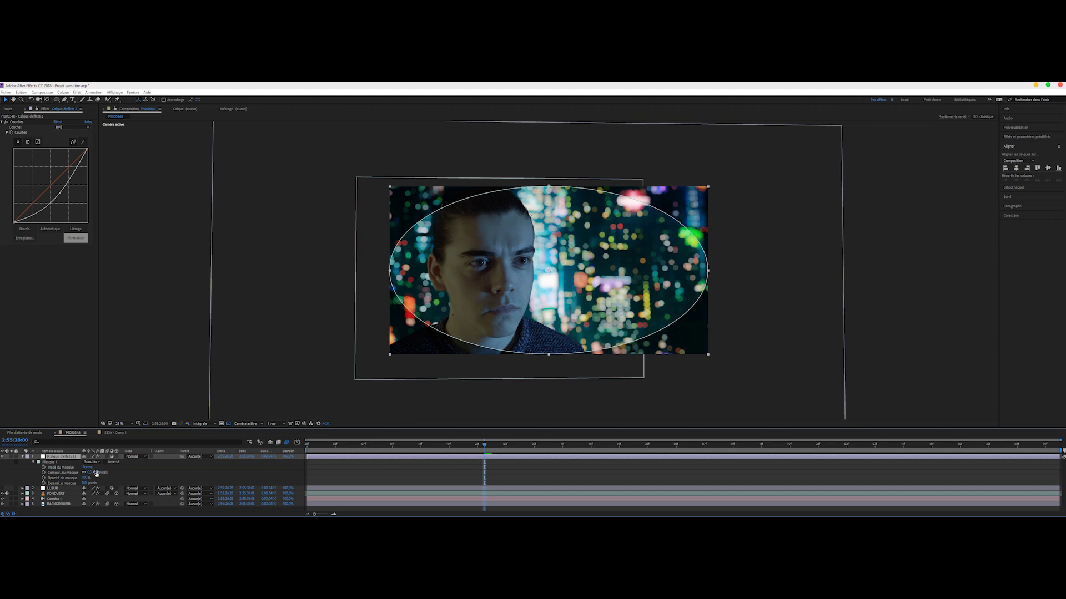
{"action": "left_click", "coordinate": [96, 473]}
{"action": "type", "text": "500"}
{"action": "key", "text": "Return"}
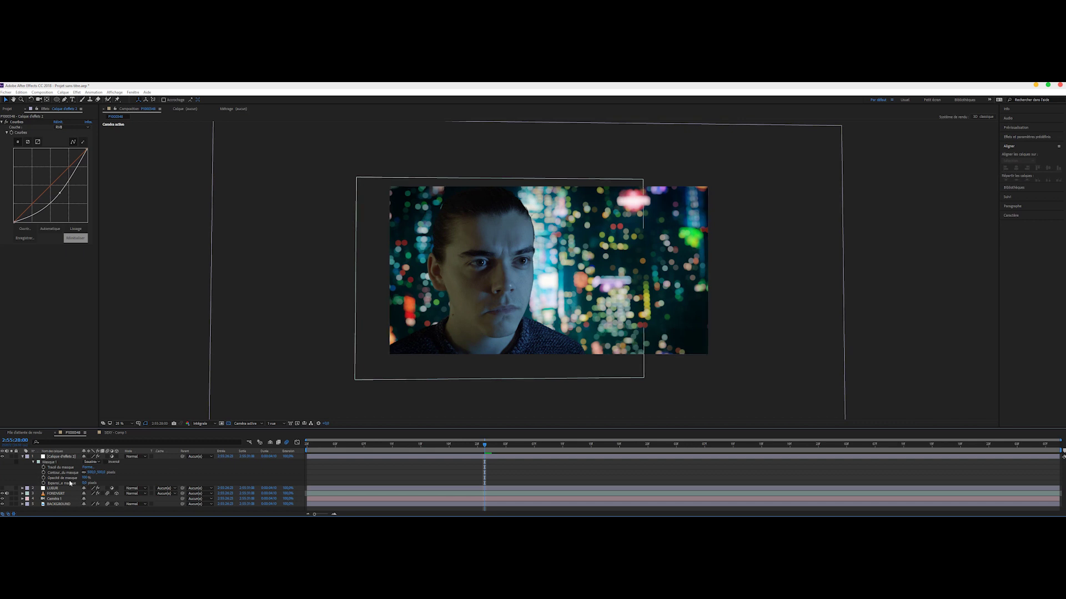
{"action": "left_click", "coordinate": [426, 280]}
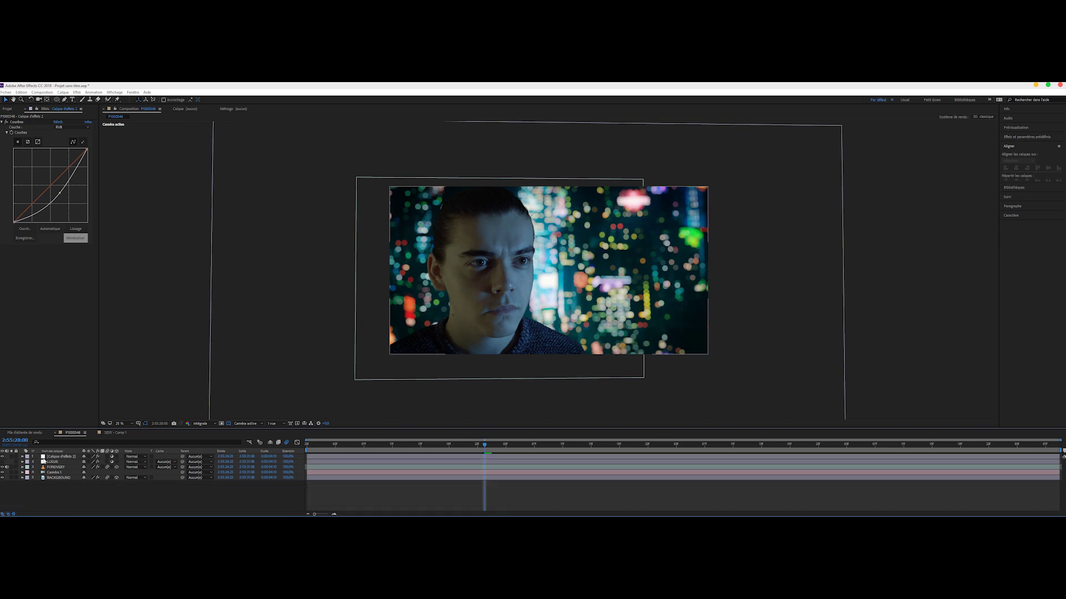
Create another adjustment layer on top and apply the uni.RGB Separation effect to it
{"action": "left_click", "coordinate": [62, 92]}
{"action": "mouse_move", "coordinate": [111, 99]}
{"action": "left_click", "coordinate": [158, 145]}
{"action": "left_click", "coordinate": [78, 92]}
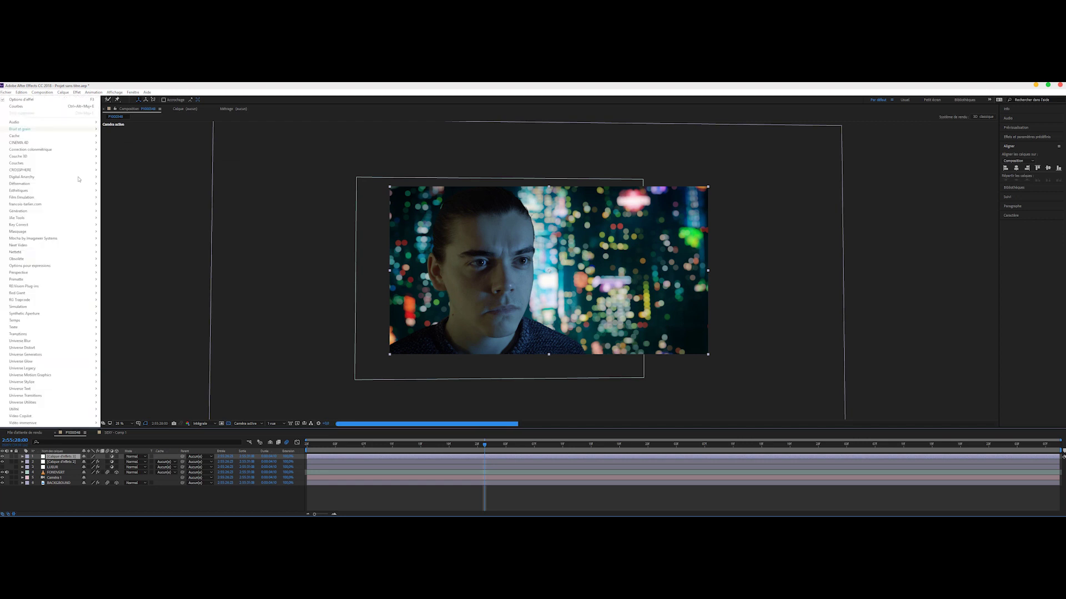
{"action": "mouse_move", "coordinate": [31, 348]}
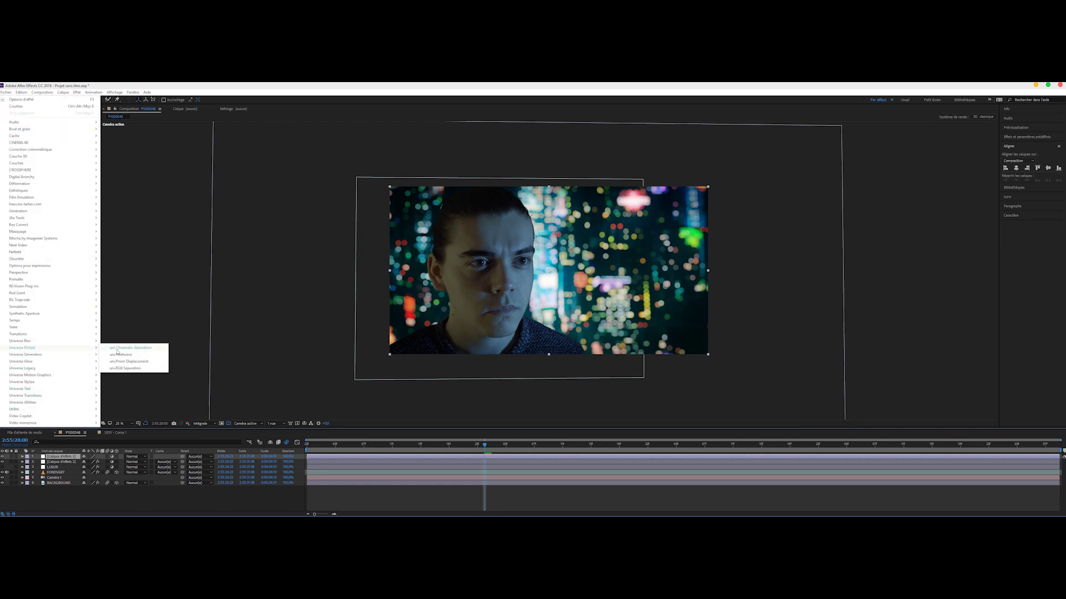
{"action": "left_click", "coordinate": [128, 372]}
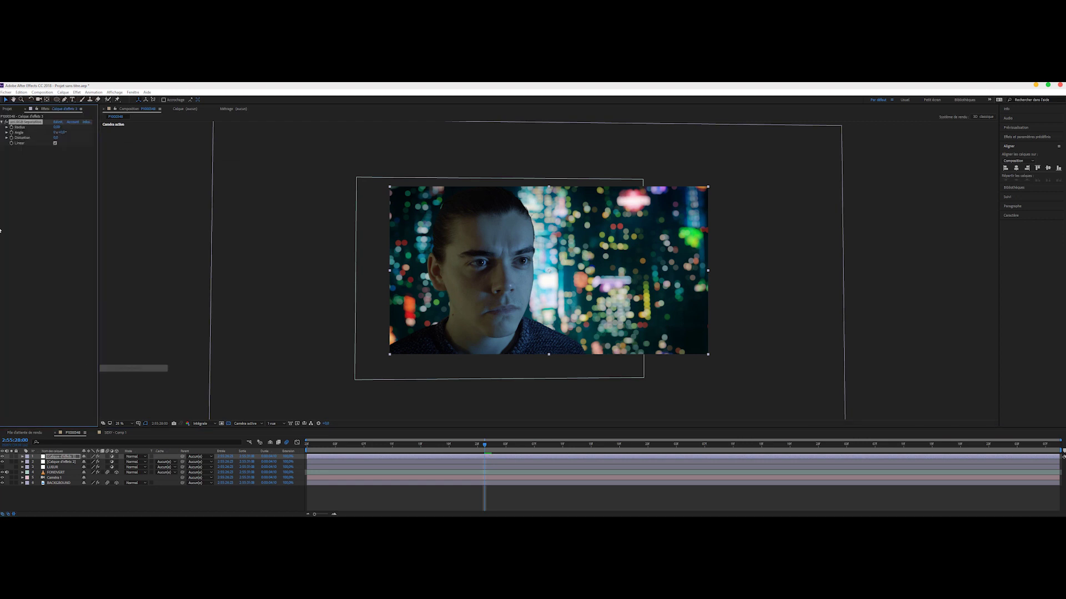
Set the RGB Separation distortion to 4
{"action": "left_click", "coordinate": [58, 137]}
{"action": "type", "text": "4"}
{"action": "left_click", "coordinate": [45, 197]}
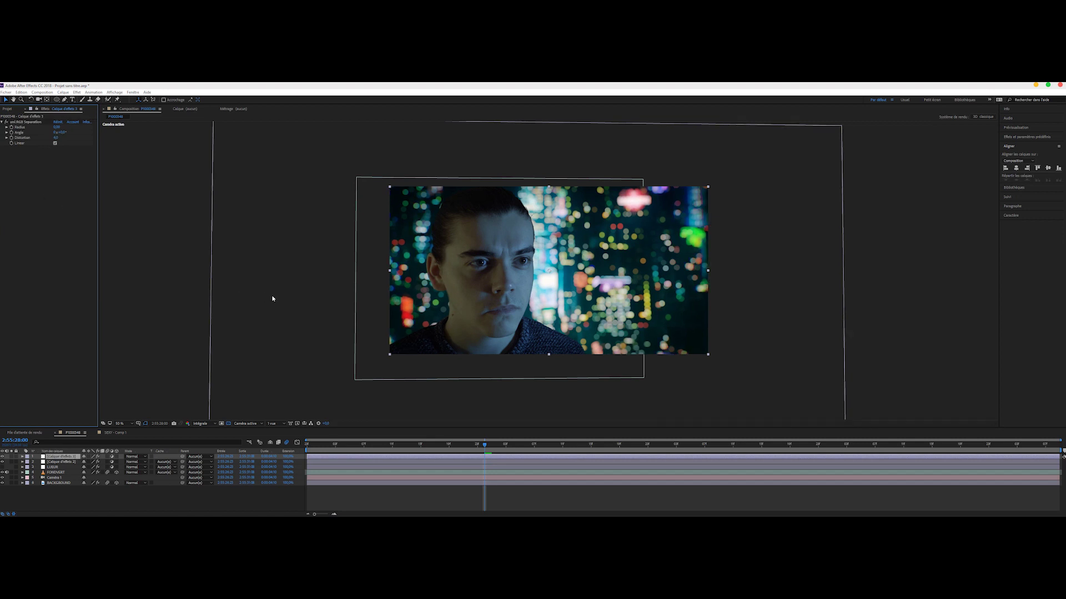
{"action": "key", "text": "period"}
{"action": "key", "text": "period"}
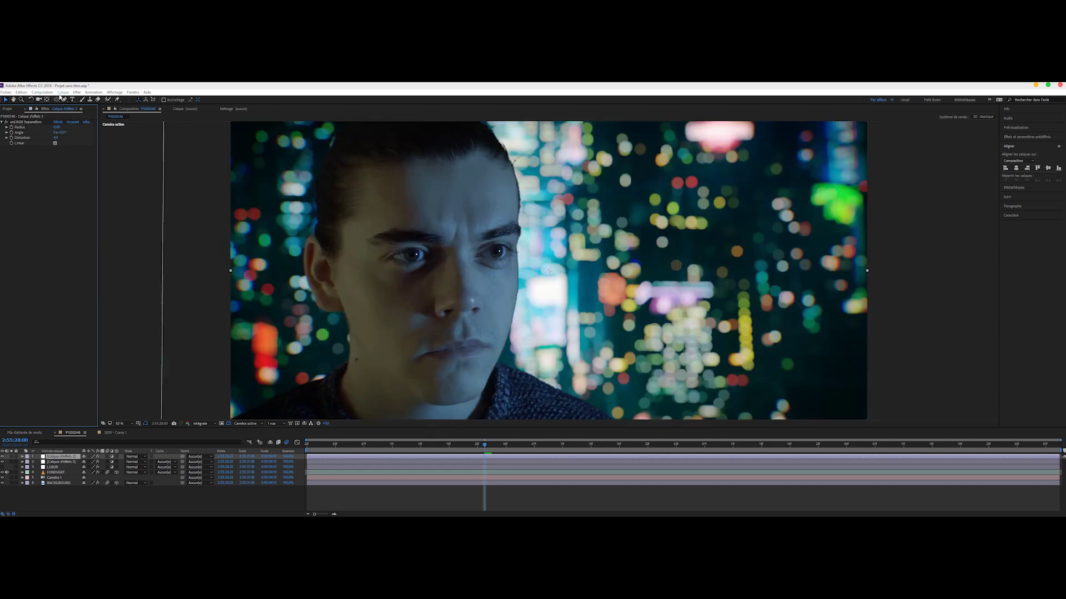
Create a third adjustment layer on top and apply the Lumetri Color effect to it
{"action": "left_click", "coordinate": [61, 93]}
{"action": "mouse_move", "coordinate": [84, 99]}
{"action": "left_click", "coordinate": [195, 137]}
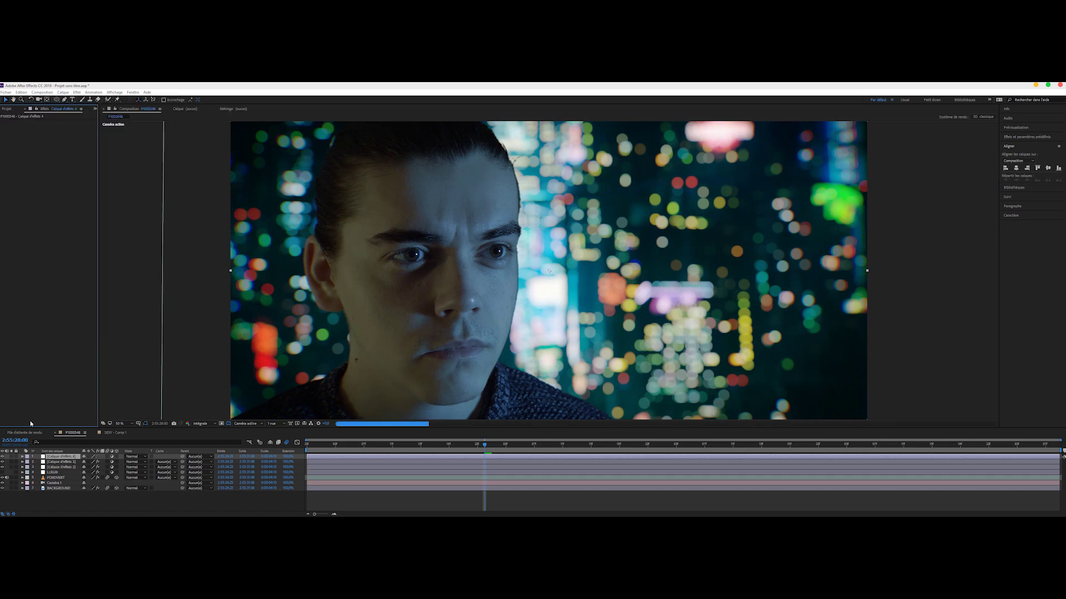
{"action": "key", "text": "ctrl+space"}
{"action": "type", "text": "lumetri"}
{"action": "key", "text": "Return"}
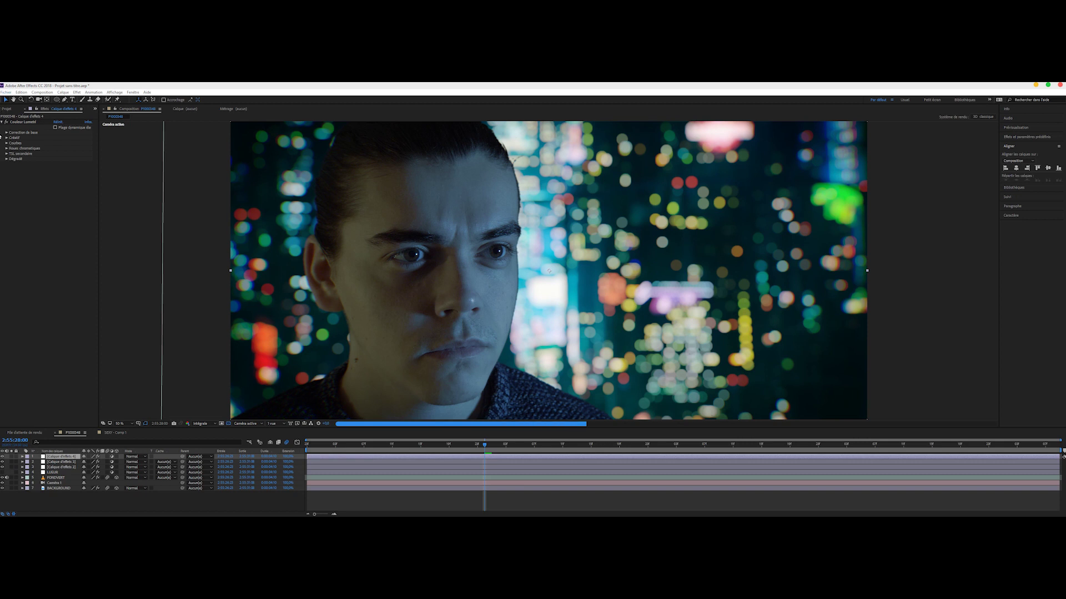
Load the Spider-Man Homecoming - Standard.cube file as the input LUT in Lumetri's basic correction
{"action": "left_click", "coordinate": [7, 133]}
{"action": "left_click", "coordinate": [71, 143]}
{"action": "left_click", "coordinate": [73, 164]}
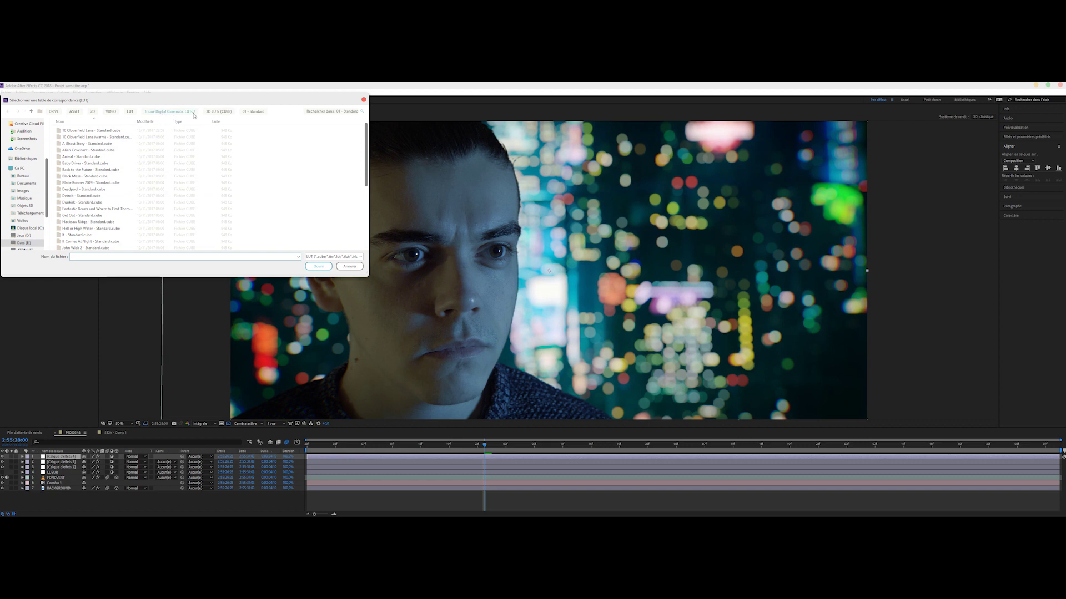
{"action": "scroll", "coordinate": [75, 203], "scroll_direction": "down", "scroll_amount": 6}
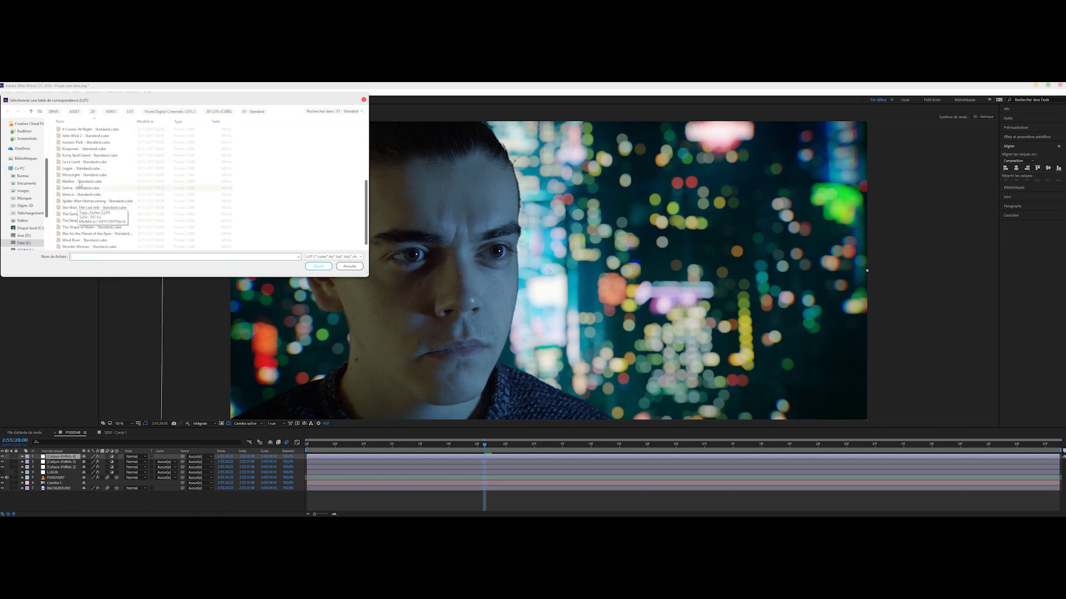
{"action": "left_click", "coordinate": [72, 201]}
{"action": "double_click", "coordinate": [72, 202]}
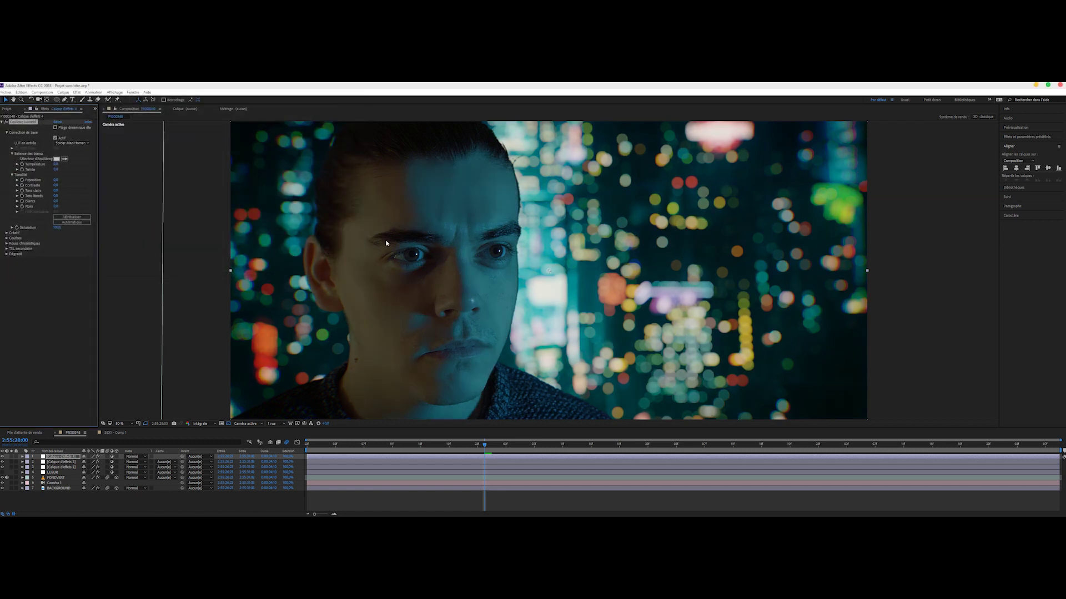
{"action": "key", "text": "comma"}
{"action": "key", "text": "period"}
Add the Filmic Contrast effect to the color-grading adjustment layer and set its contrast value to 50
{"action": "left_click", "coordinate": [77, 92]}
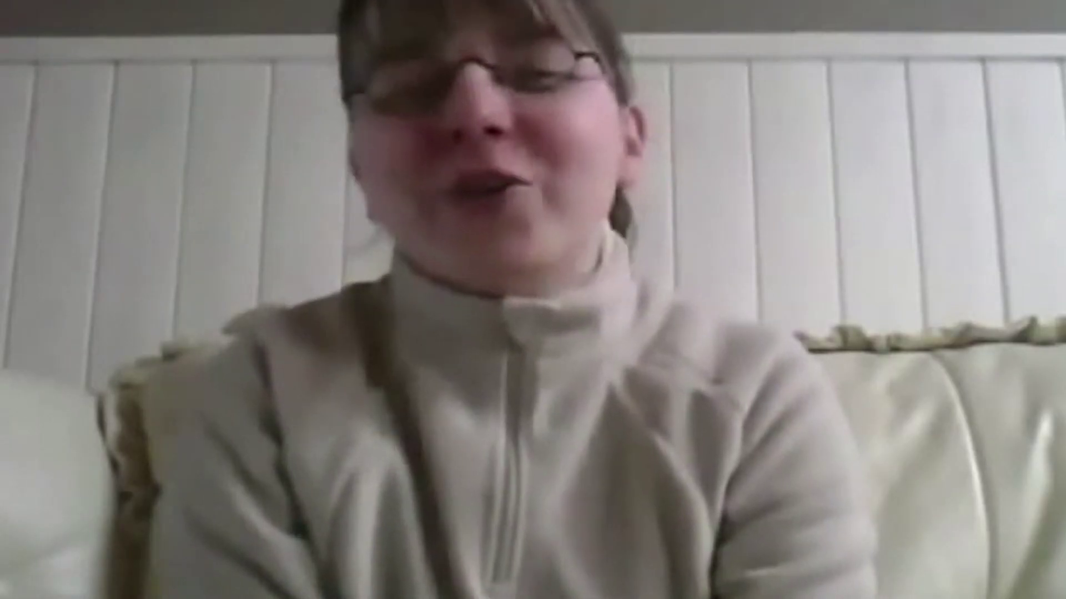
{"action": "mouse_move", "coordinate": [31, 206]}
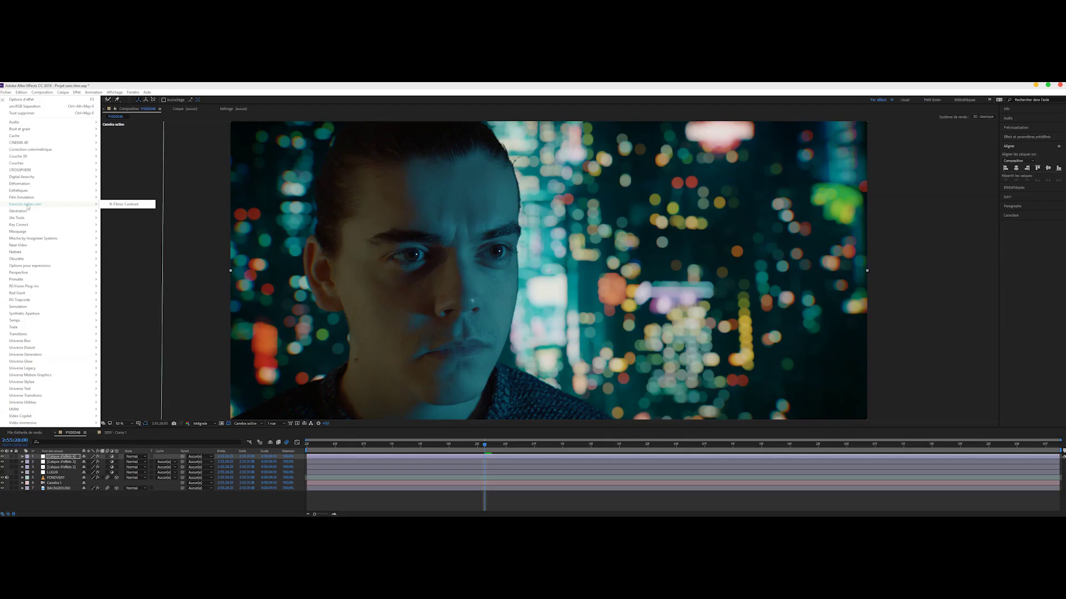
{"action": "left_click", "coordinate": [141, 205]}
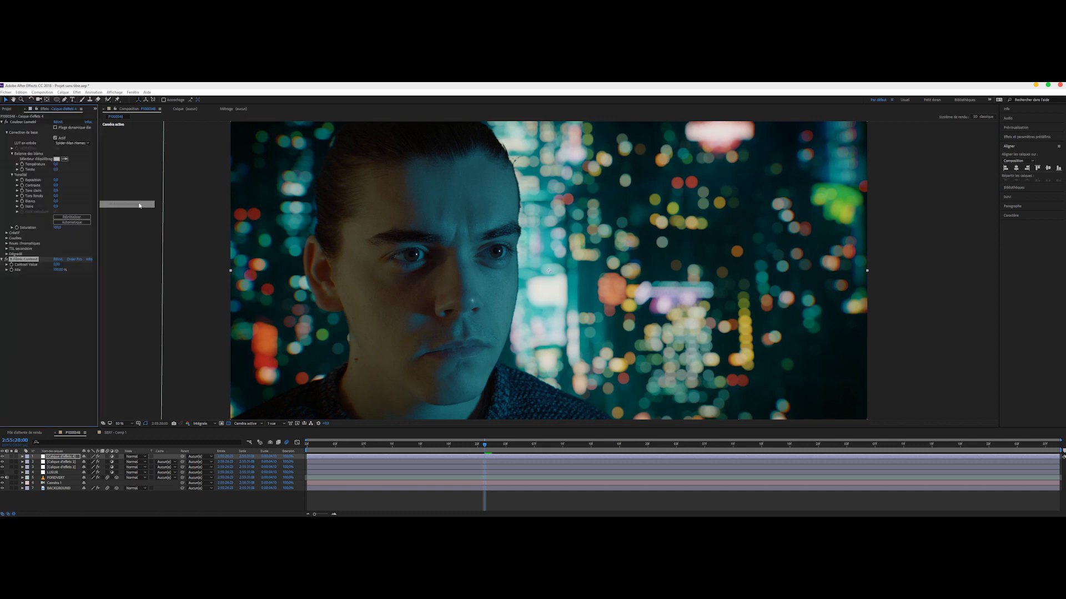
{"action": "left_click", "coordinate": [56, 265]}
{"action": "type", "text": "50"}
{"action": "key", "text": "Return"}
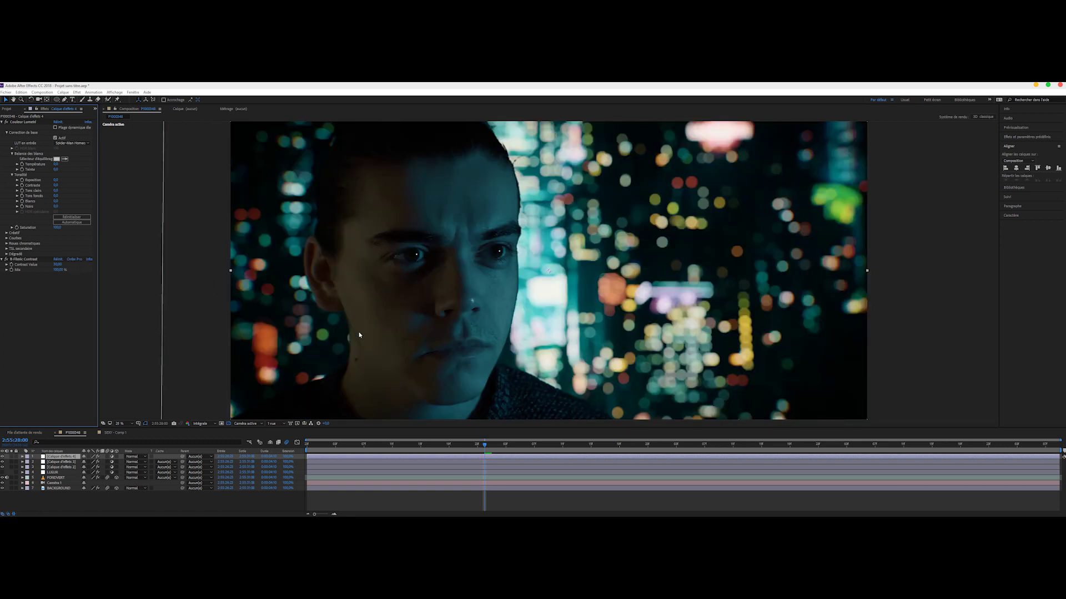
{"action": "scroll", "coordinate": [358, 335], "scroll_direction": "down", "scroll_amount": 5}
Precompose the FONDVERT, camera and BACKGROUND layers into a new composition named FOND
{"action": "left_click", "coordinate": [5, 109]}
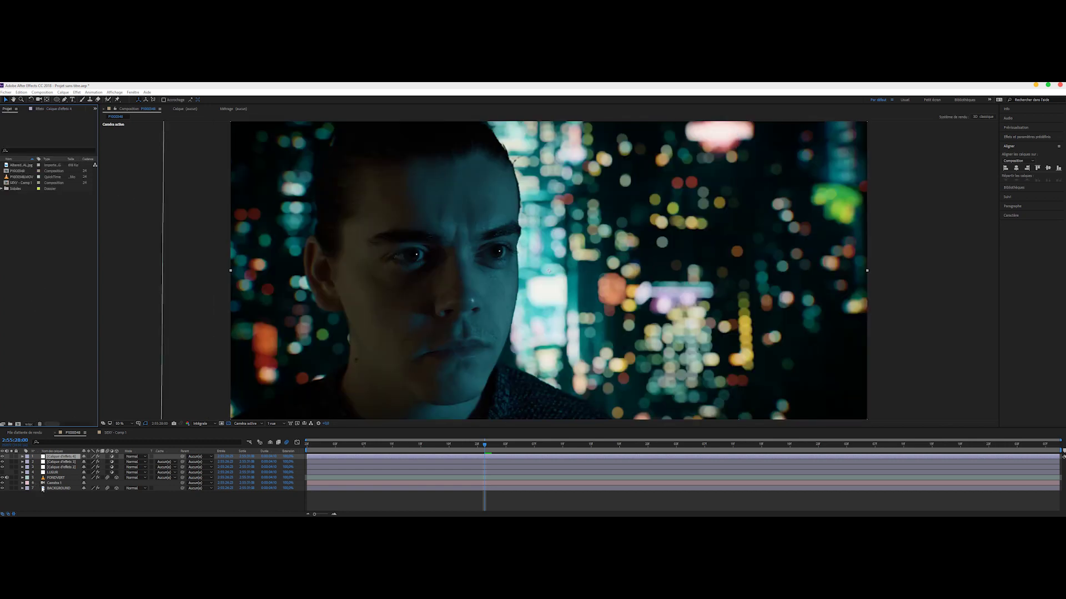
{"action": "left_click", "coordinate": [55, 488]}
{"action": "left_click", "coordinate": [51, 483], "text": "shift"}
{"action": "left_click", "coordinate": [55, 477], "text": "shift"}
{"action": "key", "text": "ctrl+shift+c"}
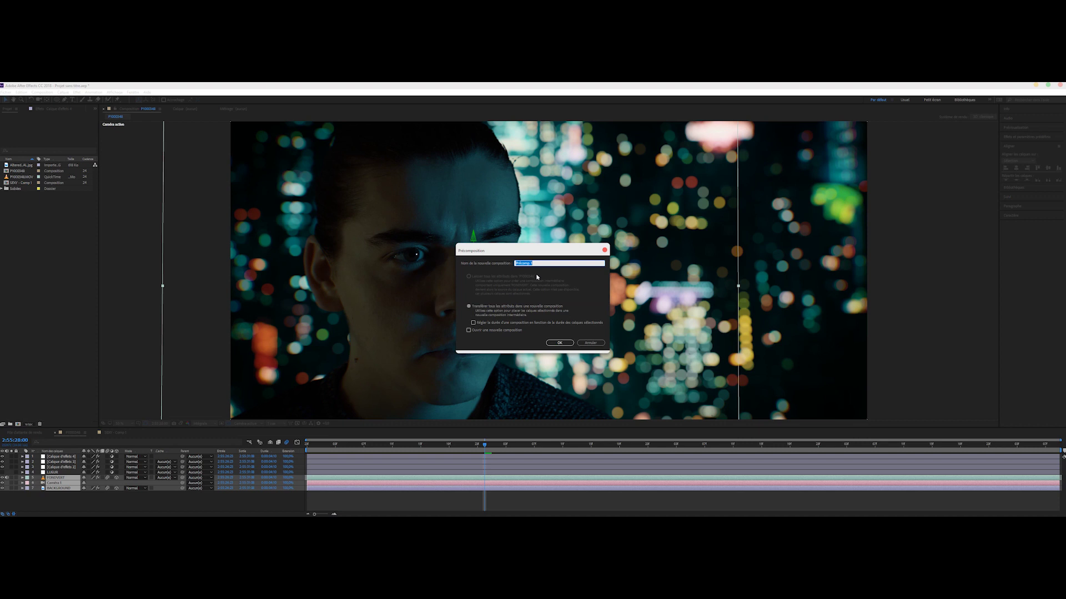
{"action": "type", "text": "FONCÉ"}
{"action": "key", "text": "Return"}
Apply the uni.Camera Shake effect to the FOND precomposition
{"action": "left_click", "coordinate": [77, 92]}
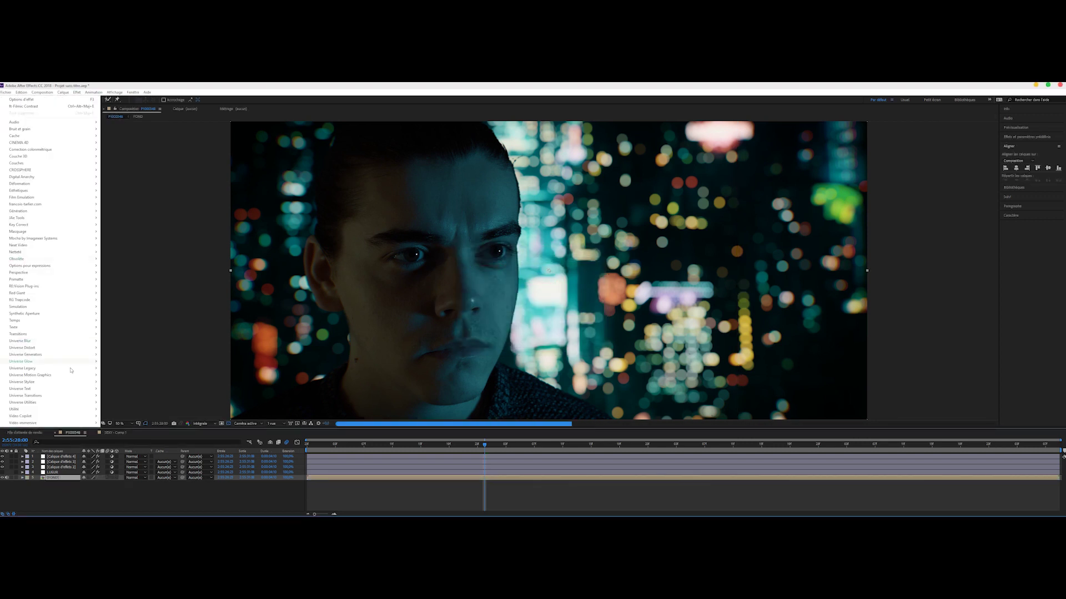
{"action": "mouse_move", "coordinate": [34, 403]}
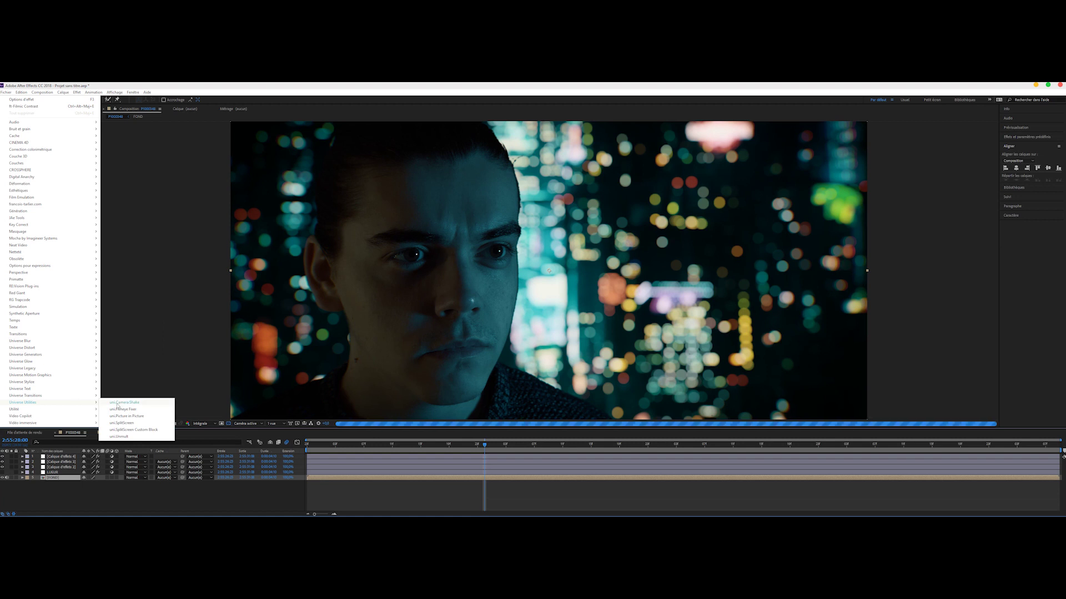
{"action": "left_click", "coordinate": [132, 404]}
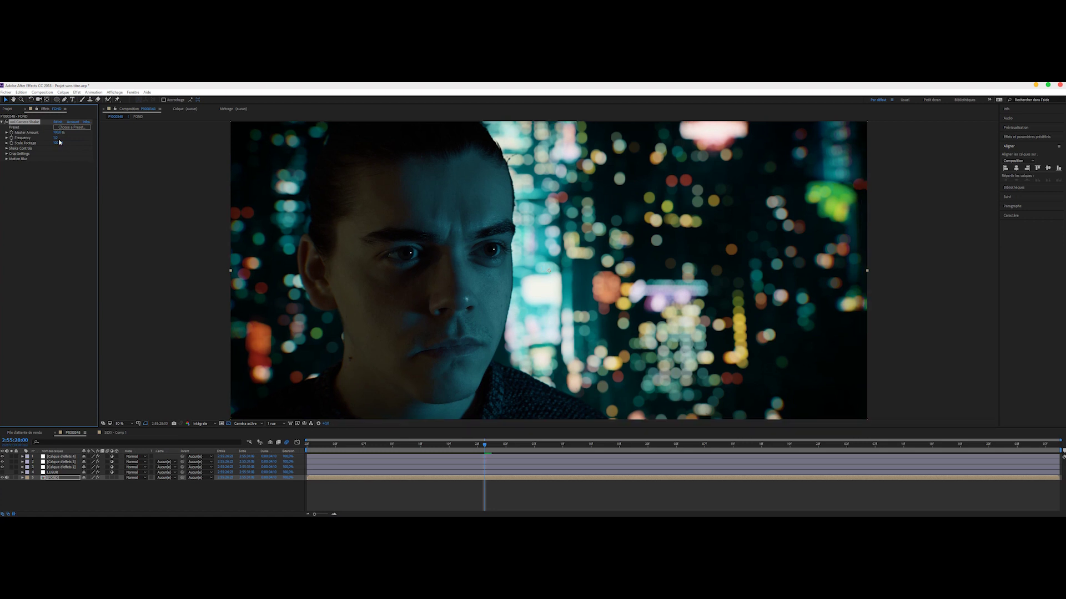
Load the fourth preset in the uni.Camera Shake preset library onto the FOND precomposition and play back the shake
{"action": "left_click", "coordinate": [87, 127]}
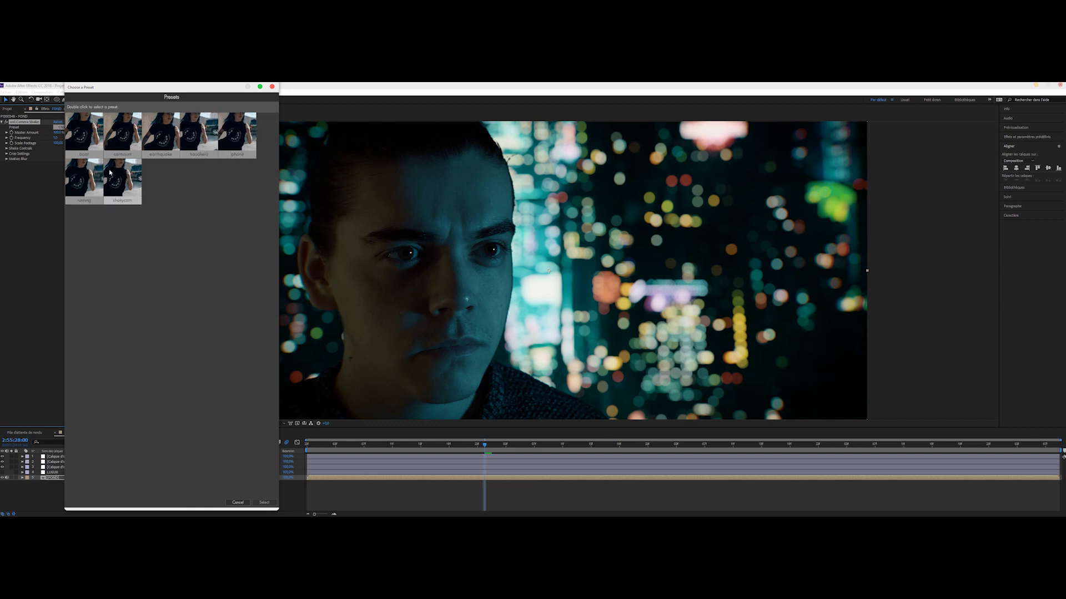
{"action": "double_click", "coordinate": [214, 146]}
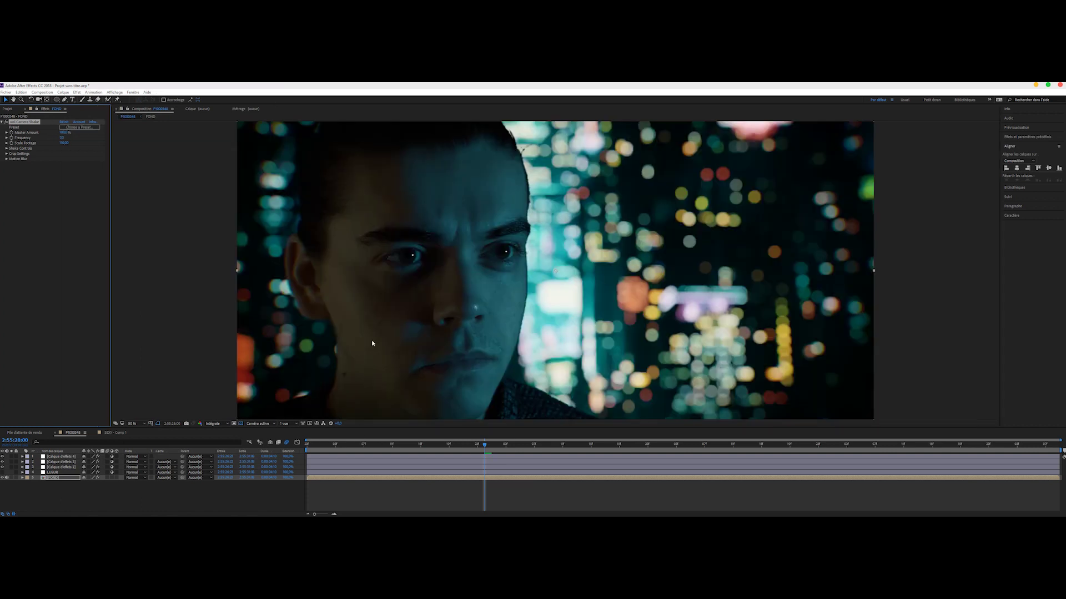
{"action": "key", "text": "comma"}
{"action": "key", "text": "comma"}
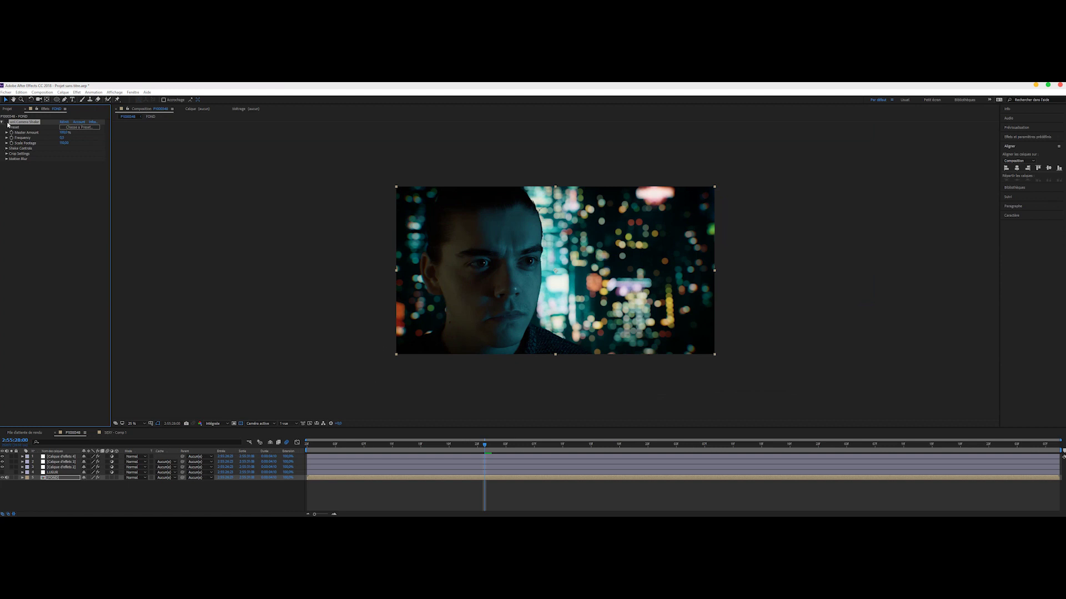
{"action": "key", "text": "space"}
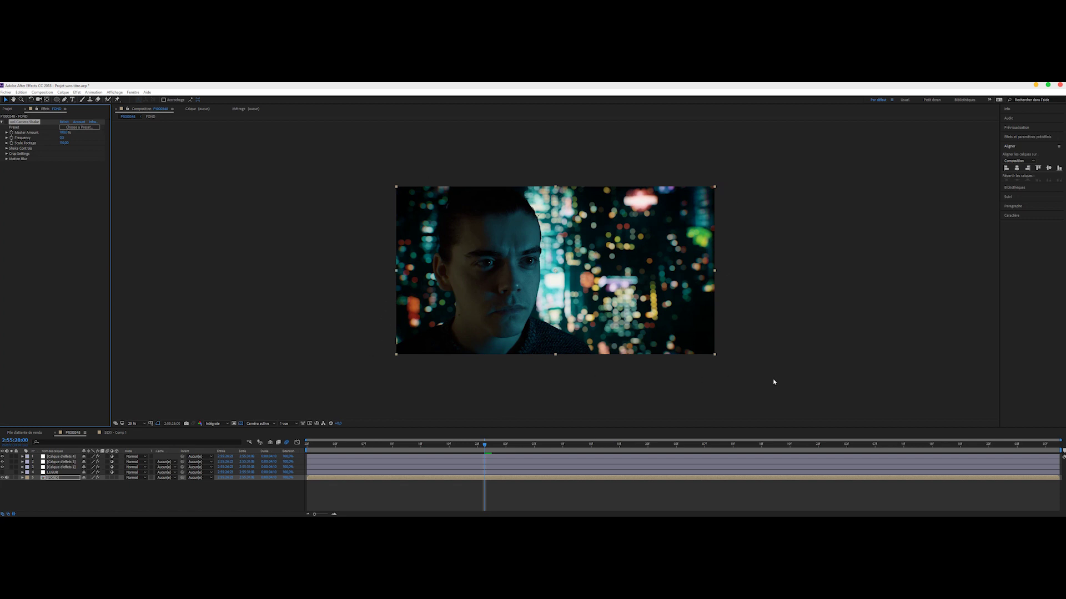
{"action": "key", "text": "period"}
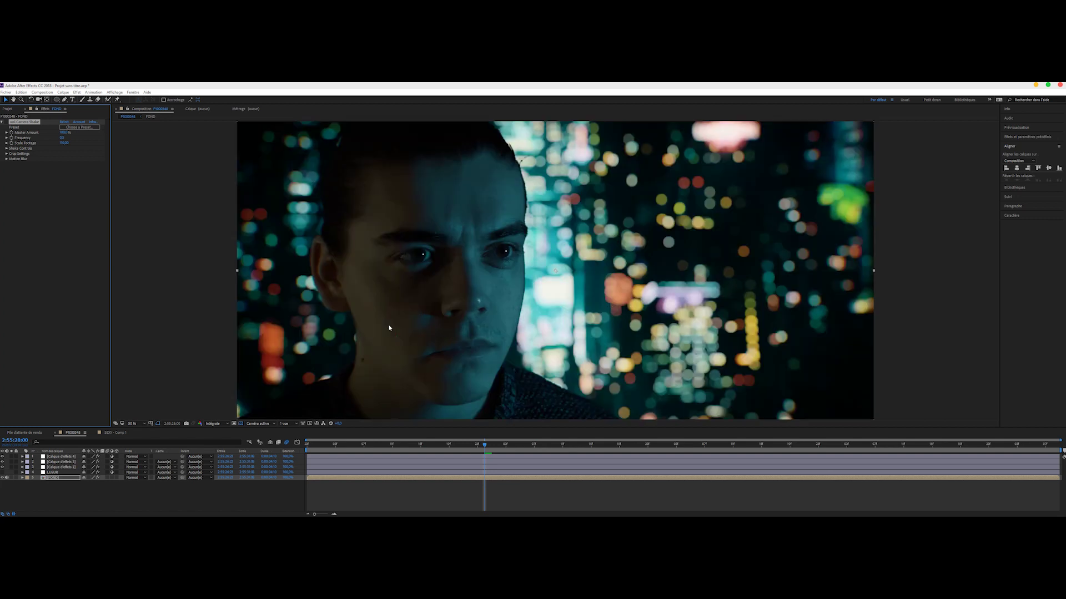
{"action": "key", "text": "comma"}
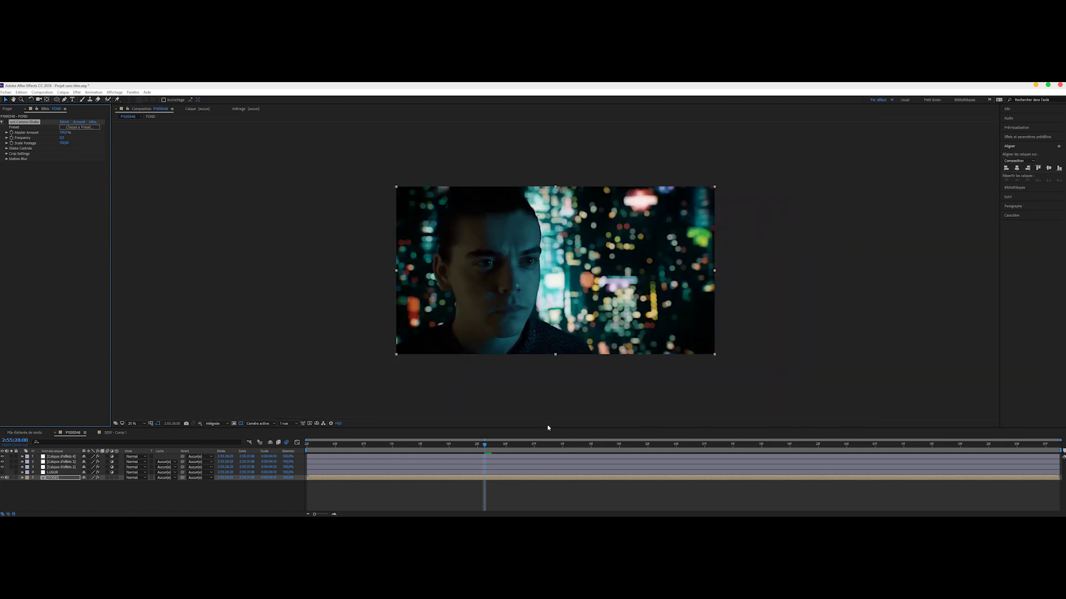